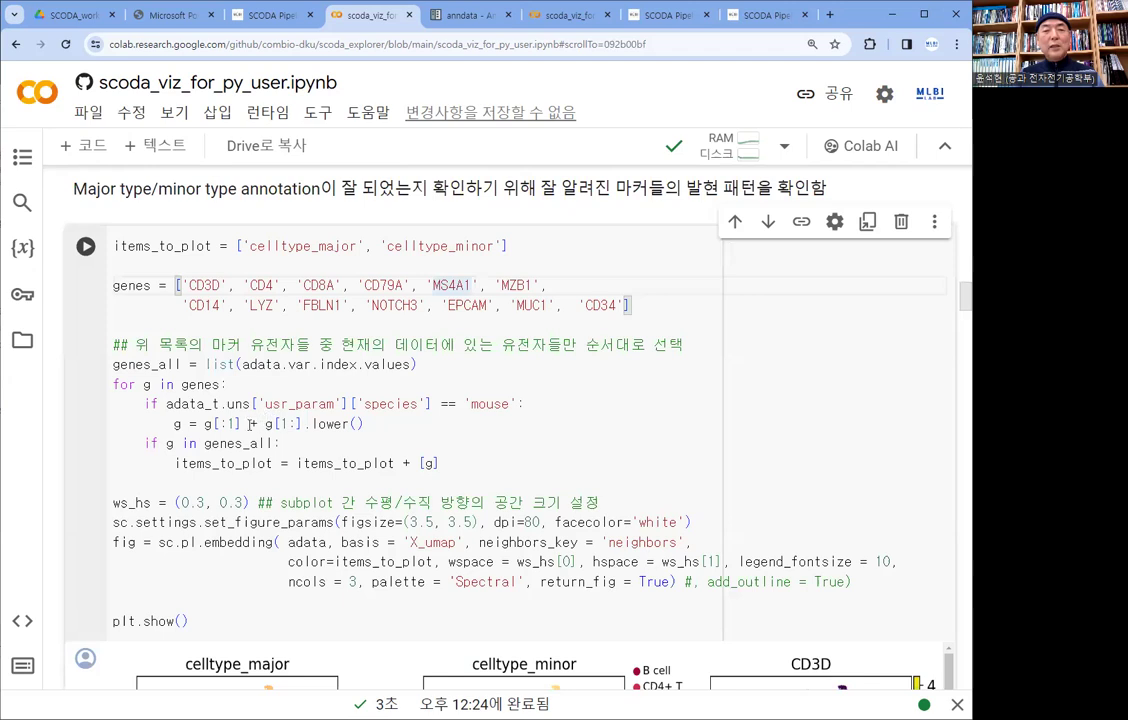
Step: Run the marker expression UMAP cell and review the marker names in its genes list, including CD8A, CD79A and MS4A1
left_click(84, 254)
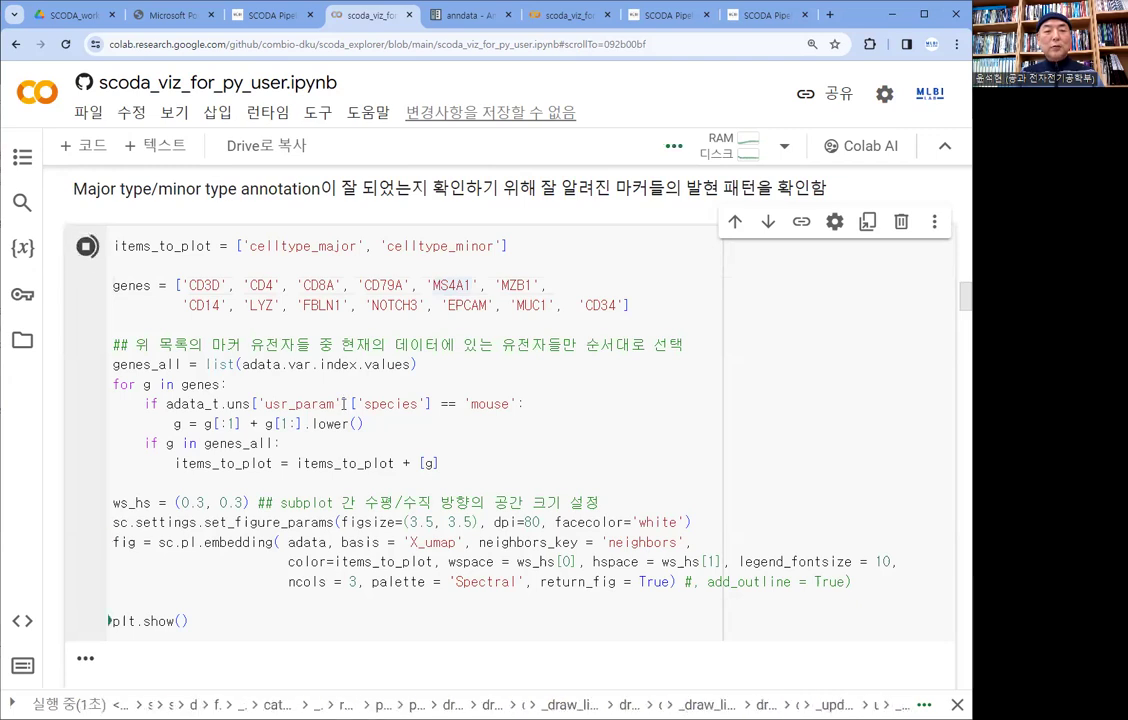
left_click_drag(177, 286, 624, 302)
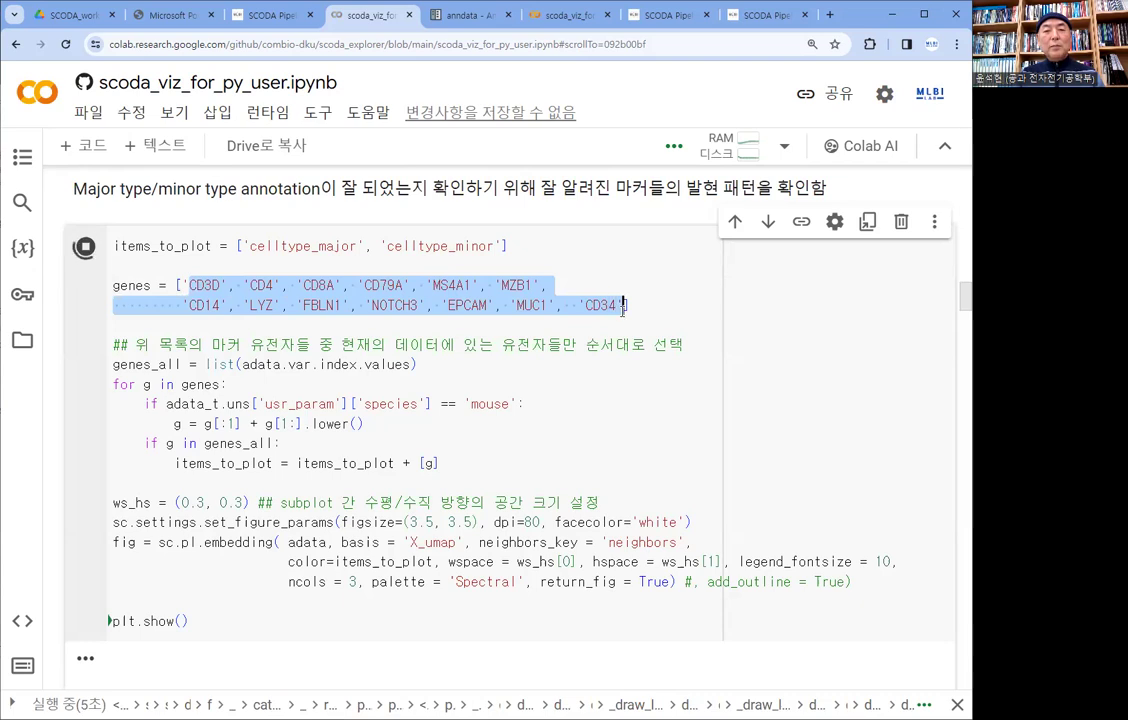
left_click(217, 285)
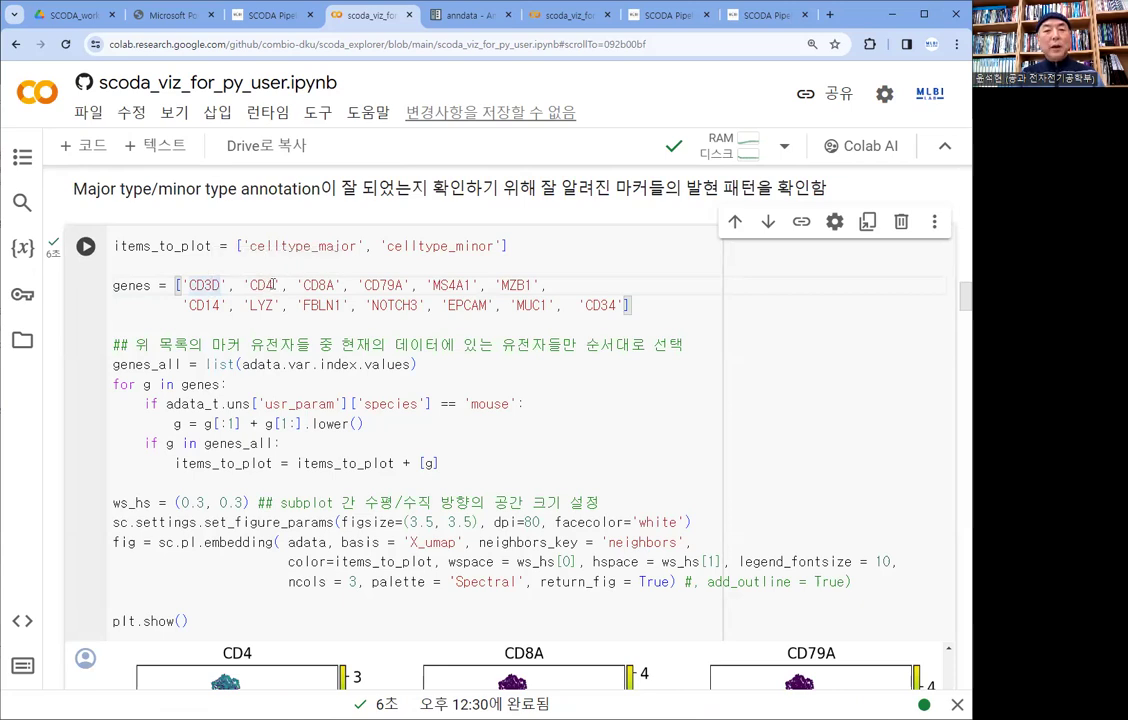
left_click_drag(304, 286, 336, 286)
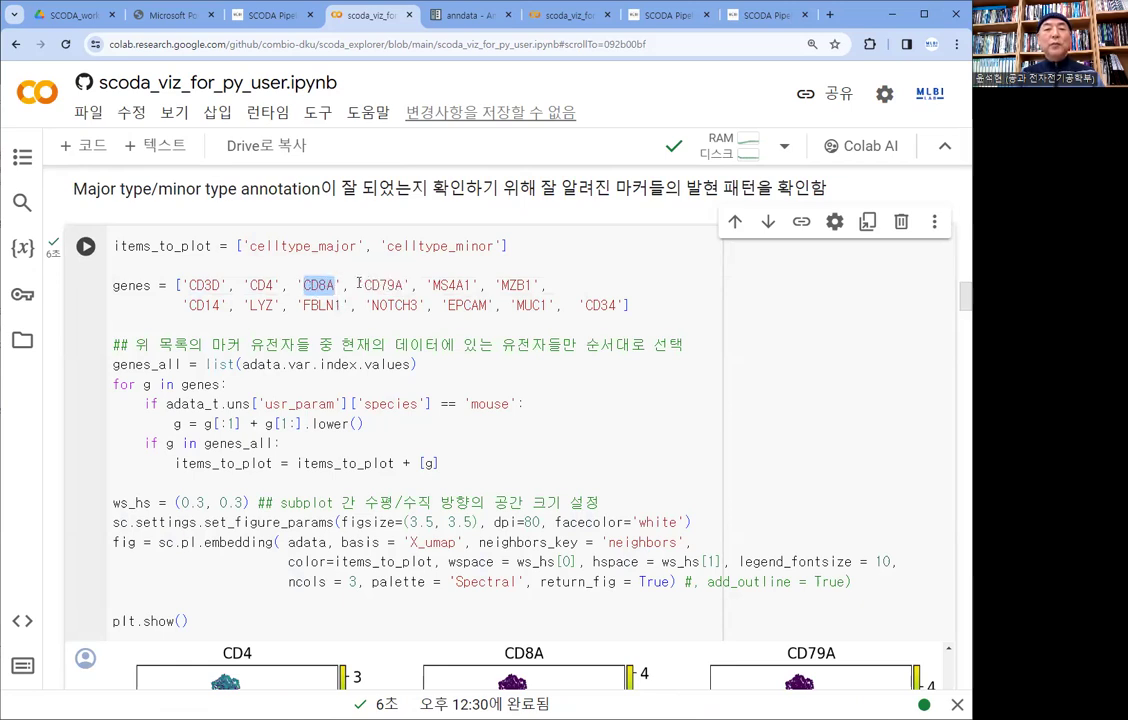
left_click_drag(361, 285, 480, 285)
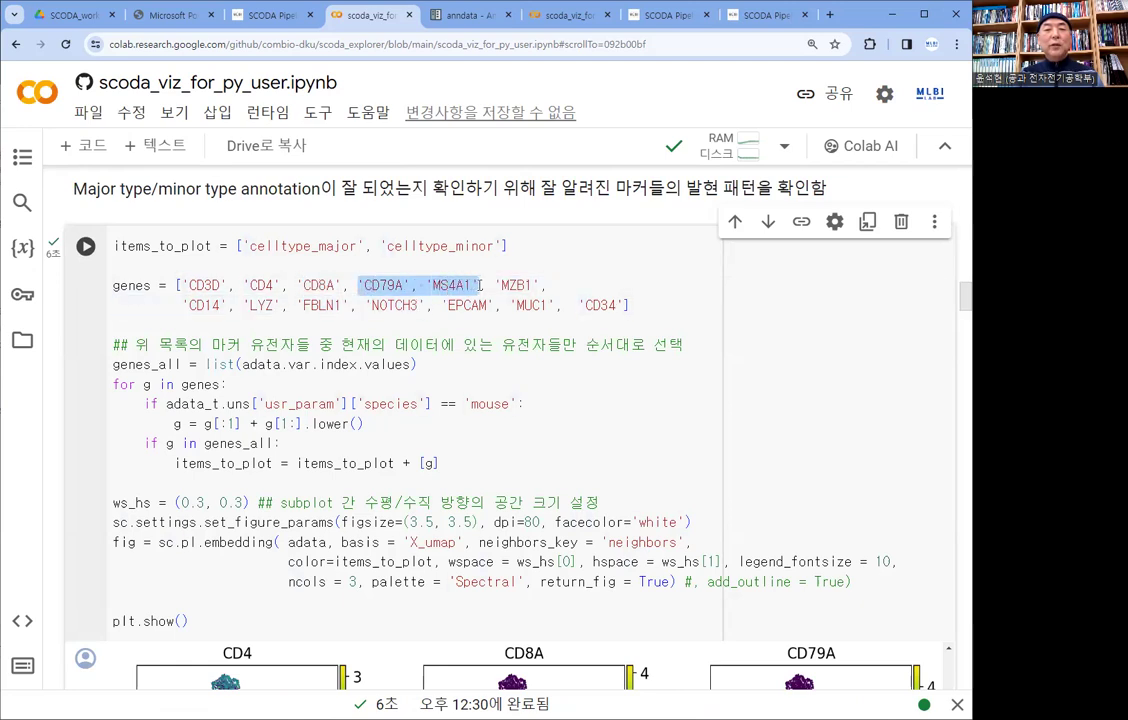
left_click(425, 287)
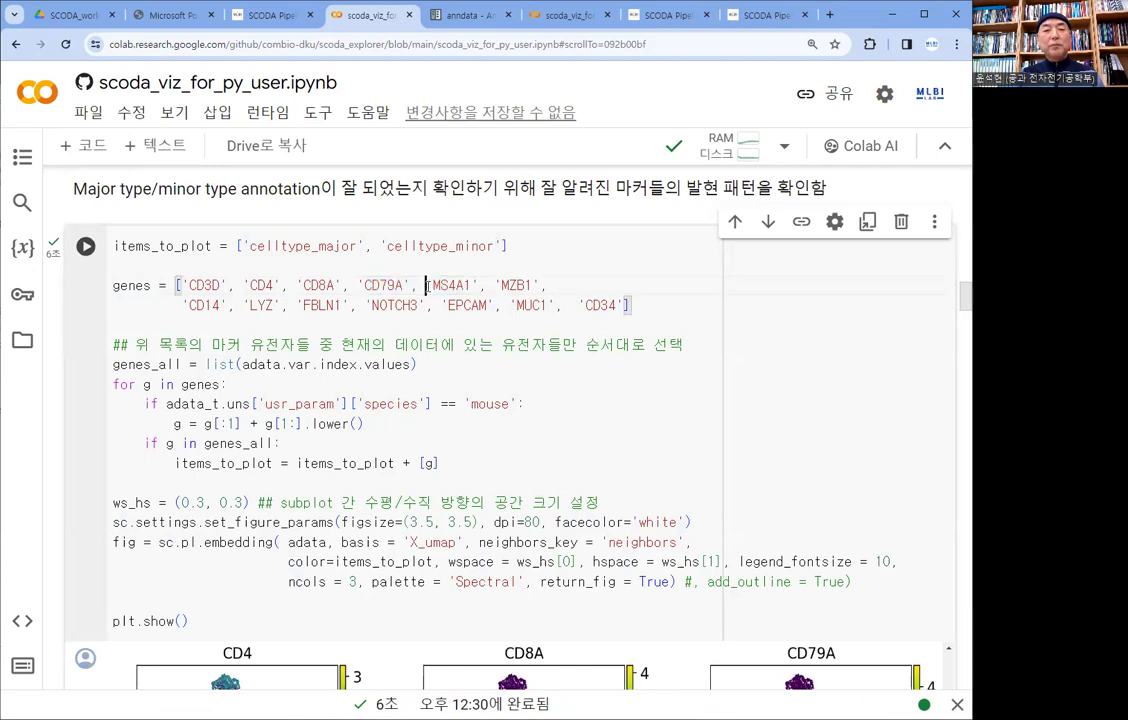
left_click_drag(425, 287, 480, 285)
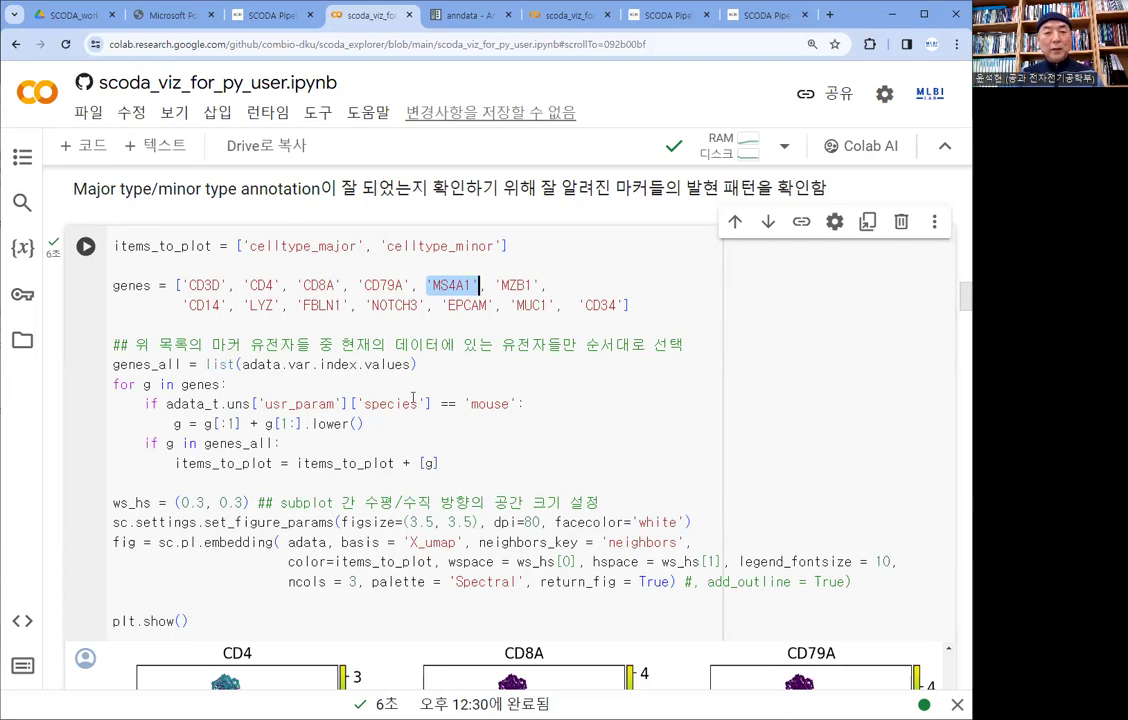
Step: Compare the CD3D, CD4 and CD8A expression UMAPs with the T cell clusters in the celltype_major and celltype_minor plots
scroll(413, 397, "down", 6)
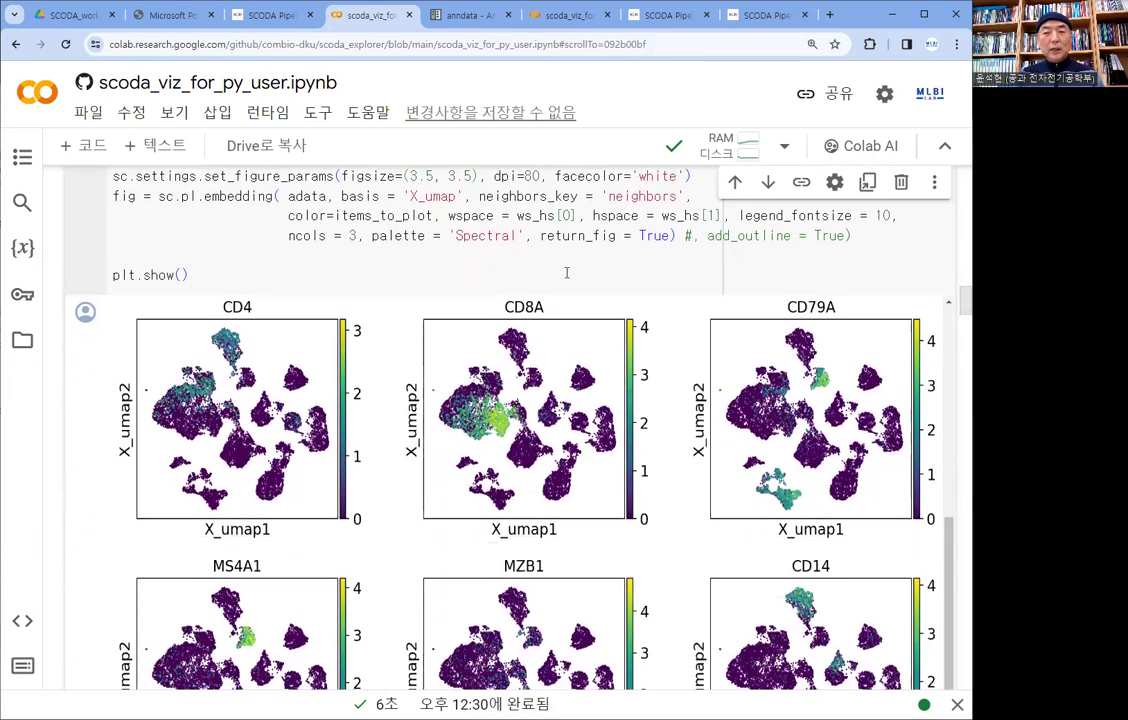
scroll(566, 272, "down", 1)
scroll(755, 365, "up", 3)
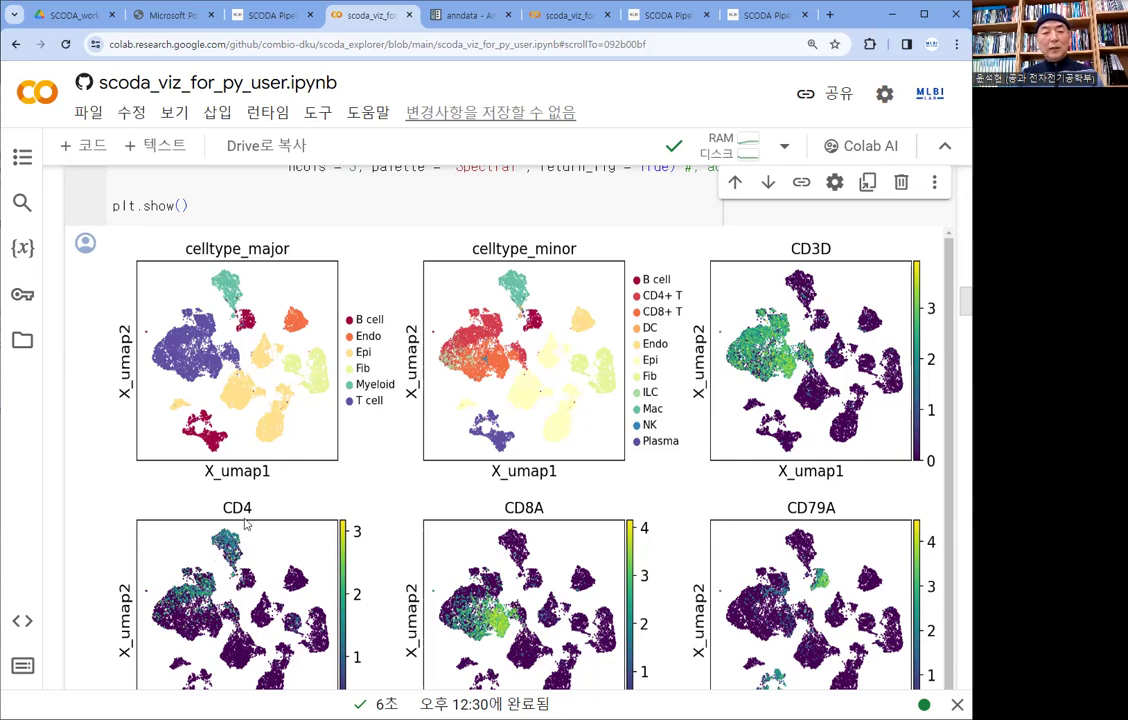
scroll(247, 546, "down", 2)
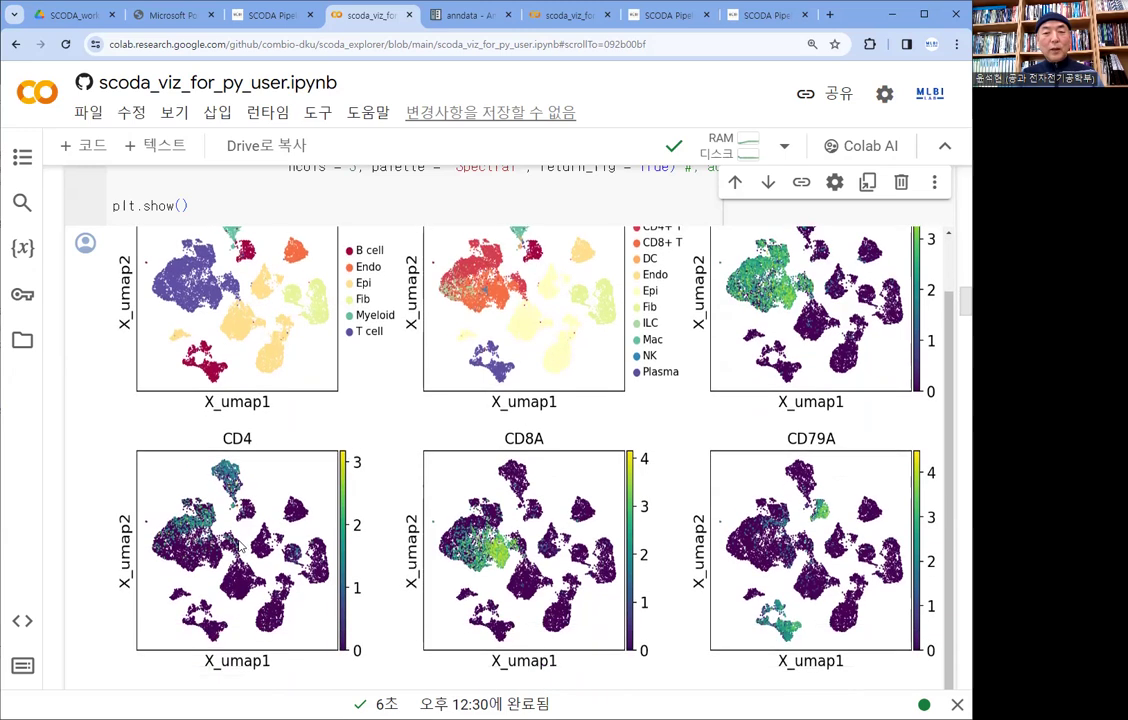
scroll(241, 545, "down", 2)
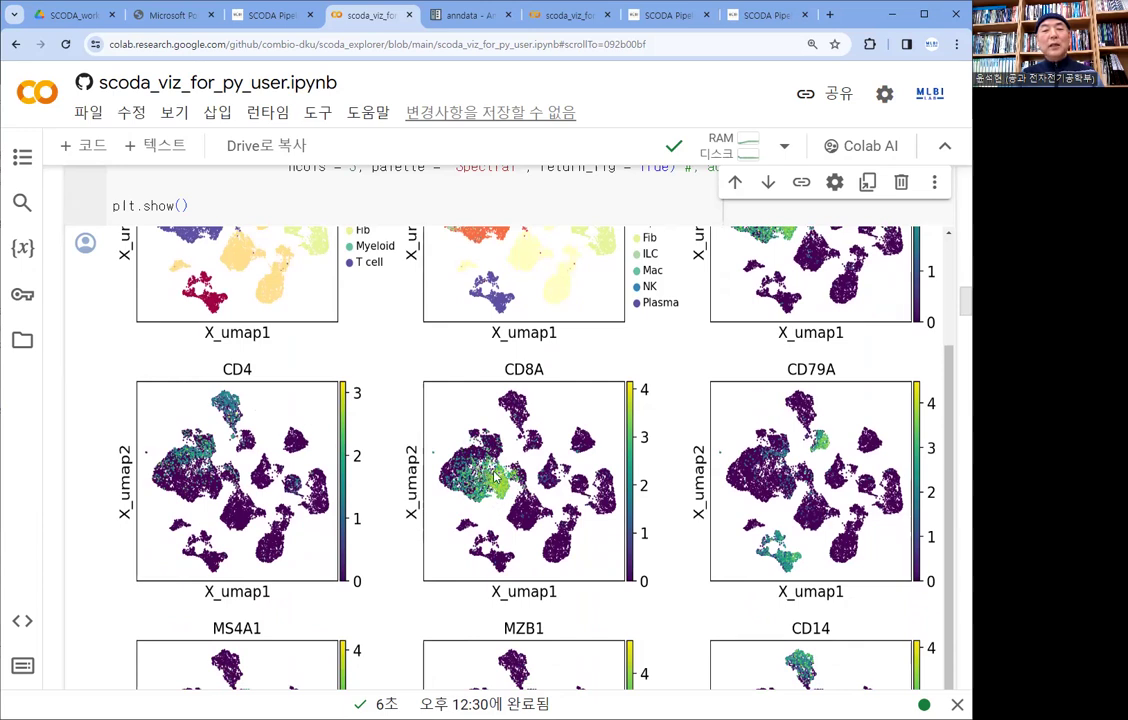
scroll(490, 500, "up", 3)
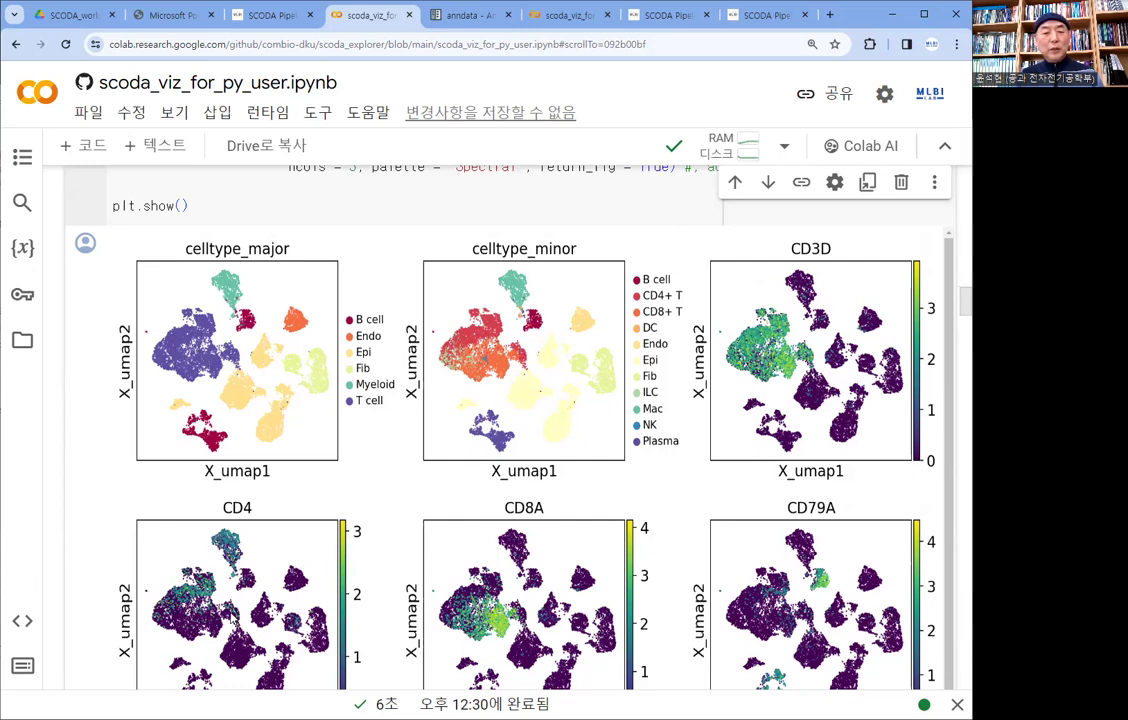
scroll(240, 500, "down", 3)
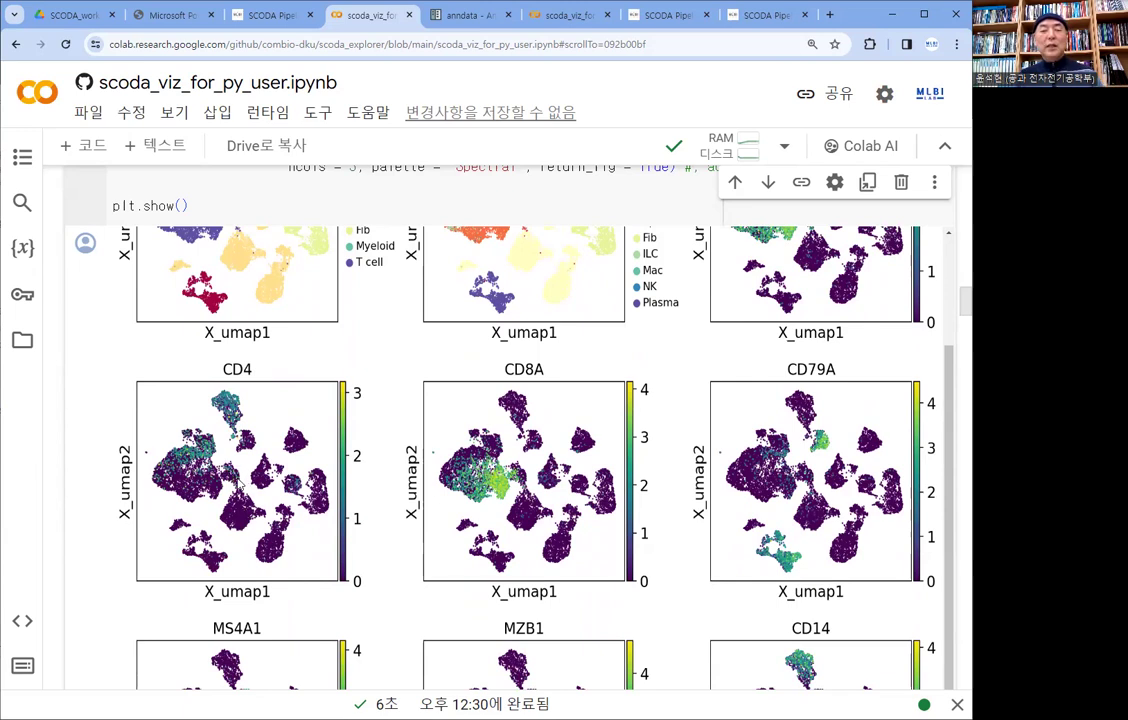
scroll(560, 380, "up", 3)
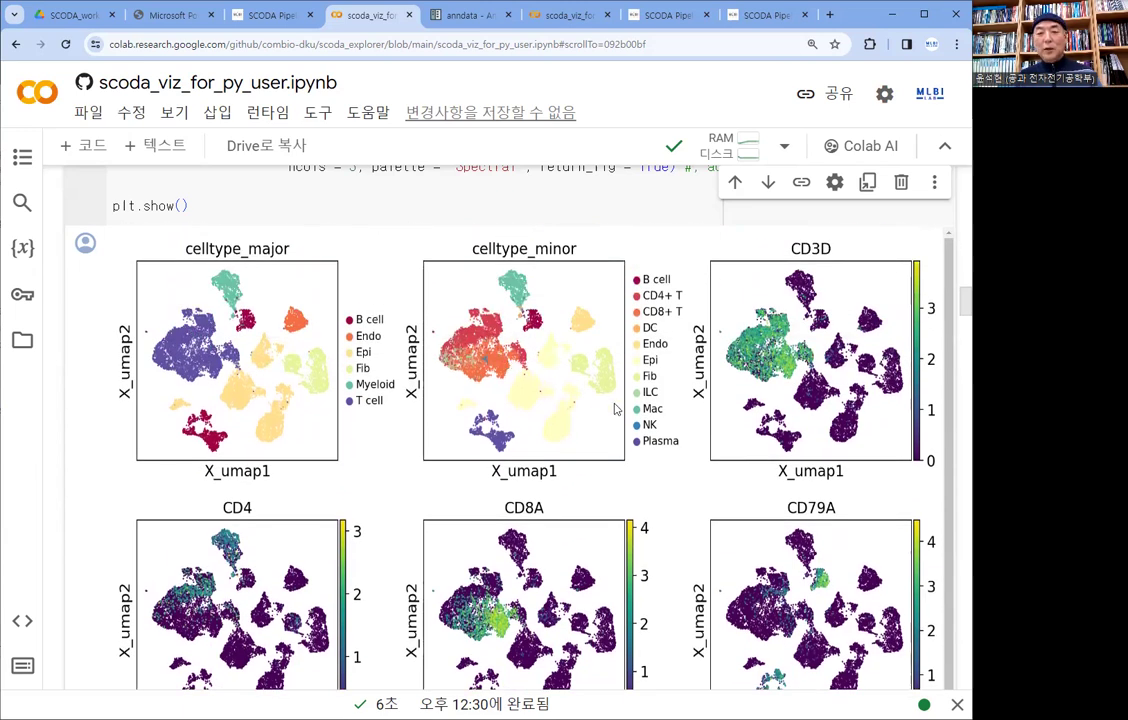
Step: Examine the CD79A, MS4A1 and MZB1 expression UMAPs against the annotated B cell and plasma cell clusters
scroll(617, 409, "down", 3)
scroll(617, 409, "down", 2)
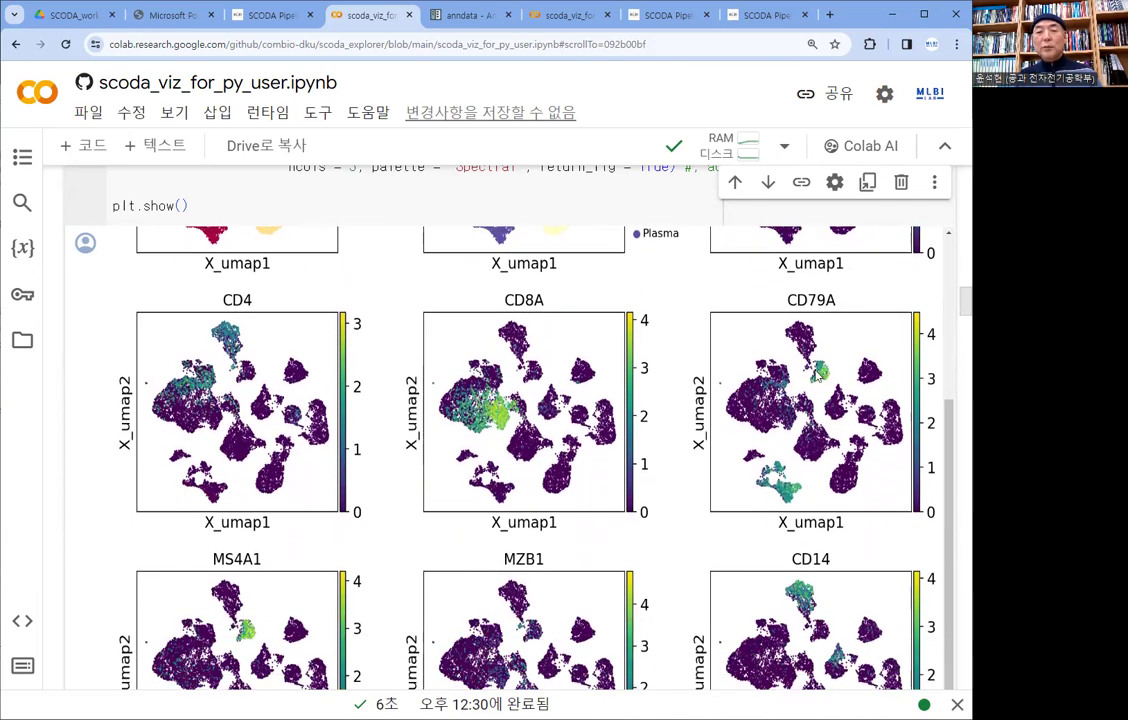
scroll(796, 388, "up", 3)
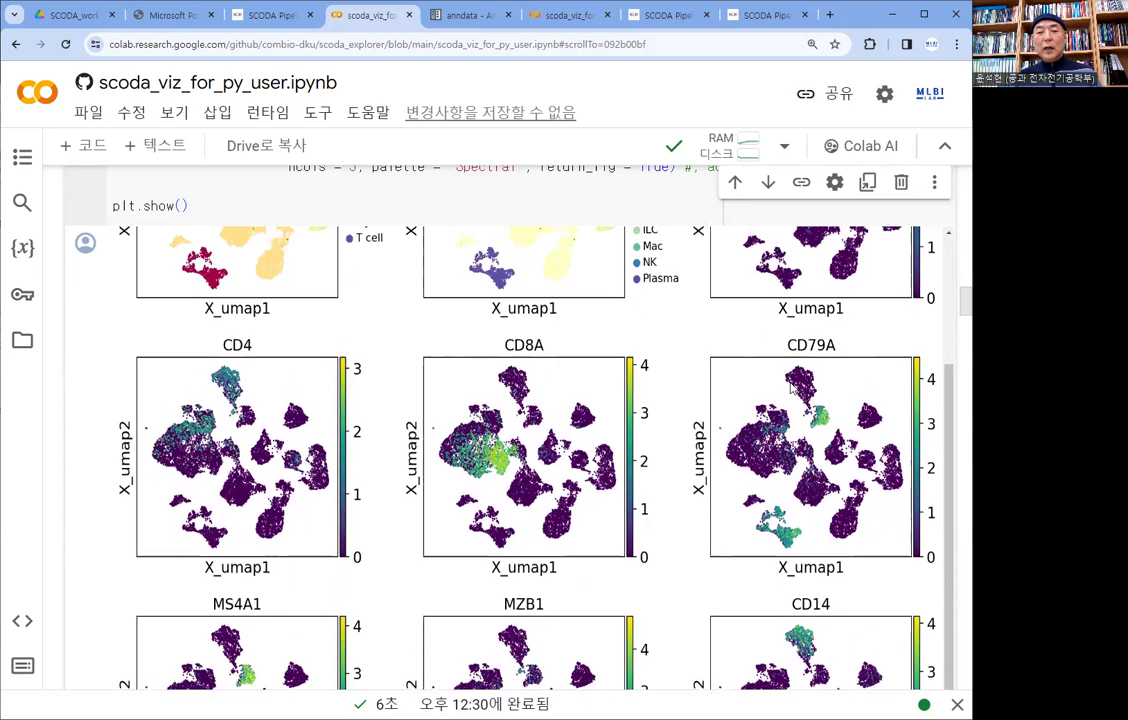
scroll(817, 390, "up", 1)
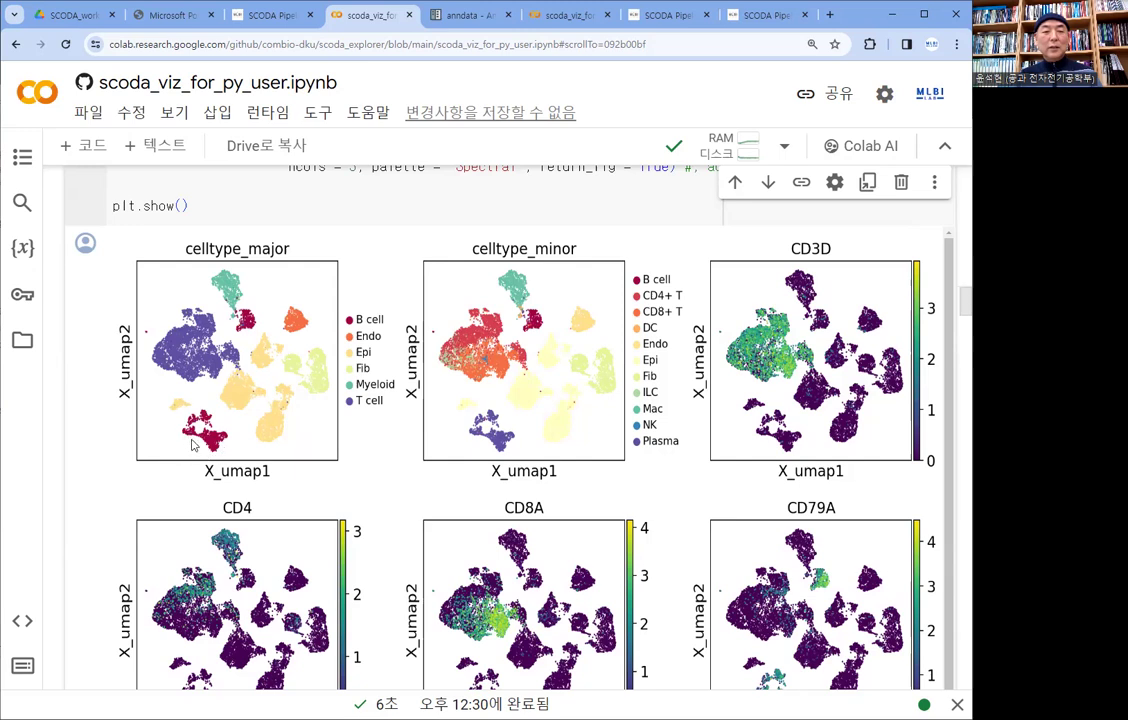
scroll(560, 400, "down", 2)
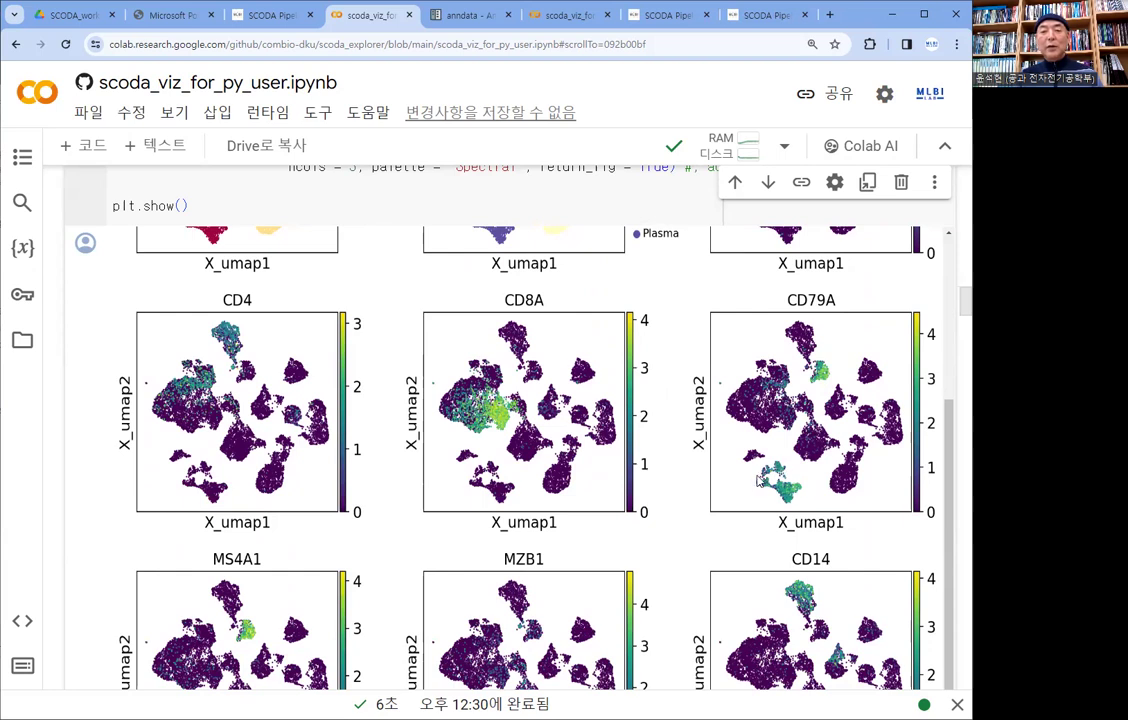
scroll(760, 480, "down", 4)
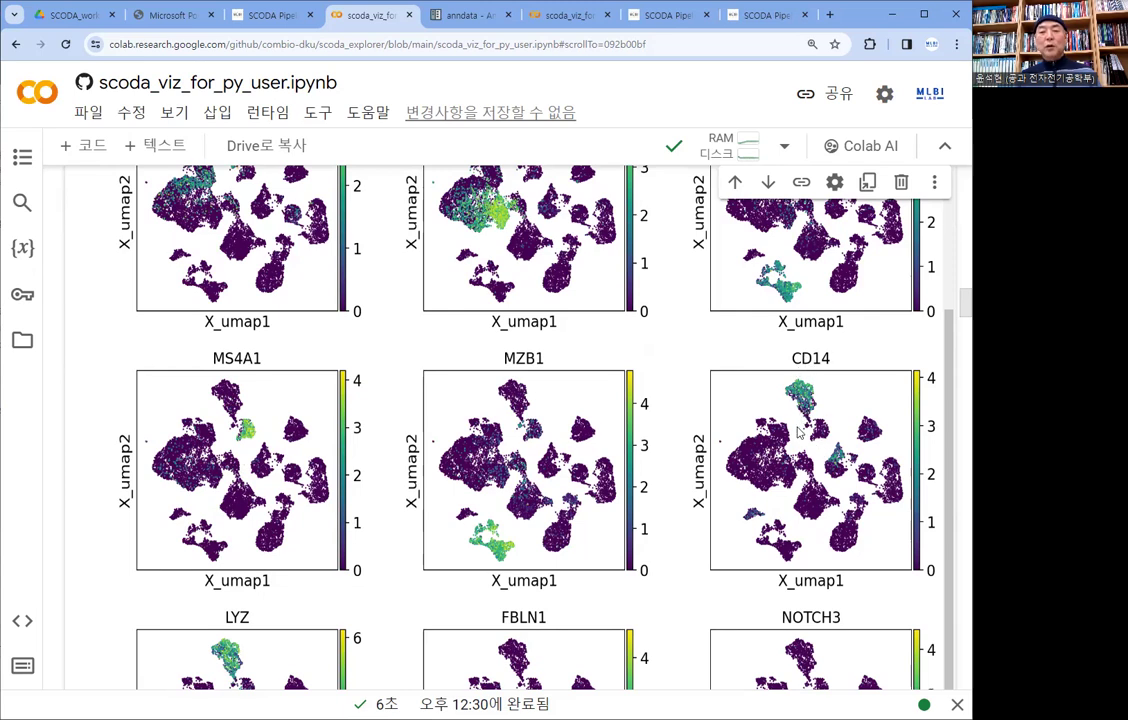
Step: Compare the LYZ, FBLN1 and NOTCH3 expression UMAPs with the myeloid and fibroblast clusters in the cell type plots
scroll(733, 433, "down", 2)
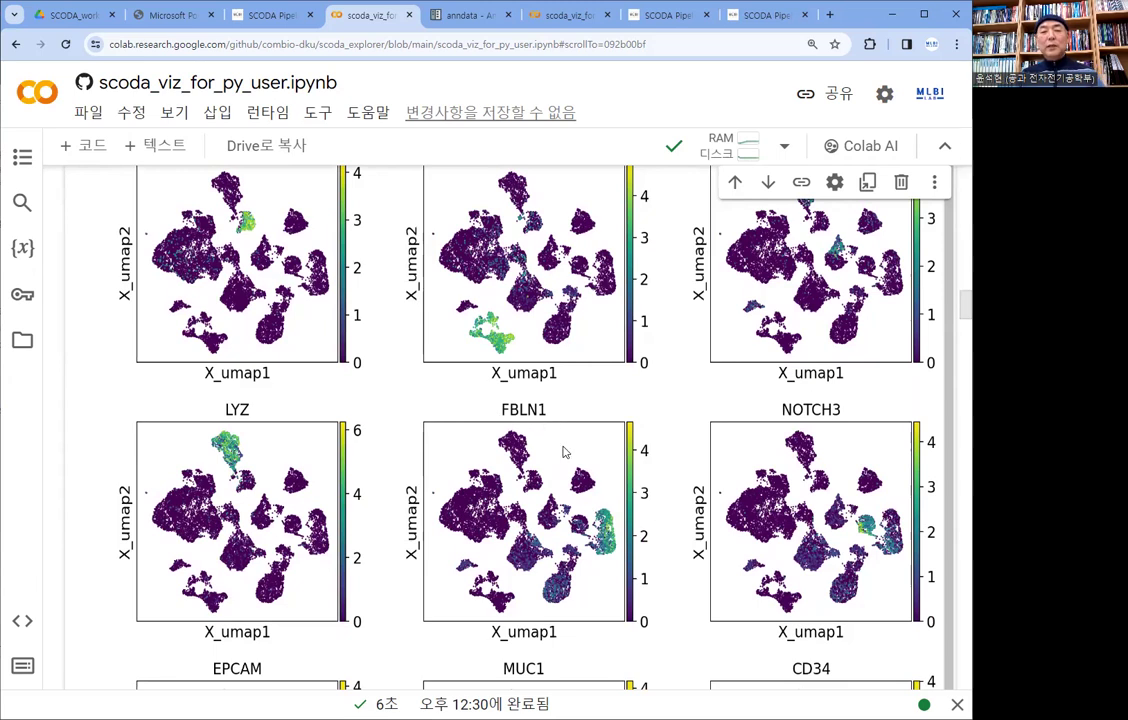
scroll(570, 457, "up", 3)
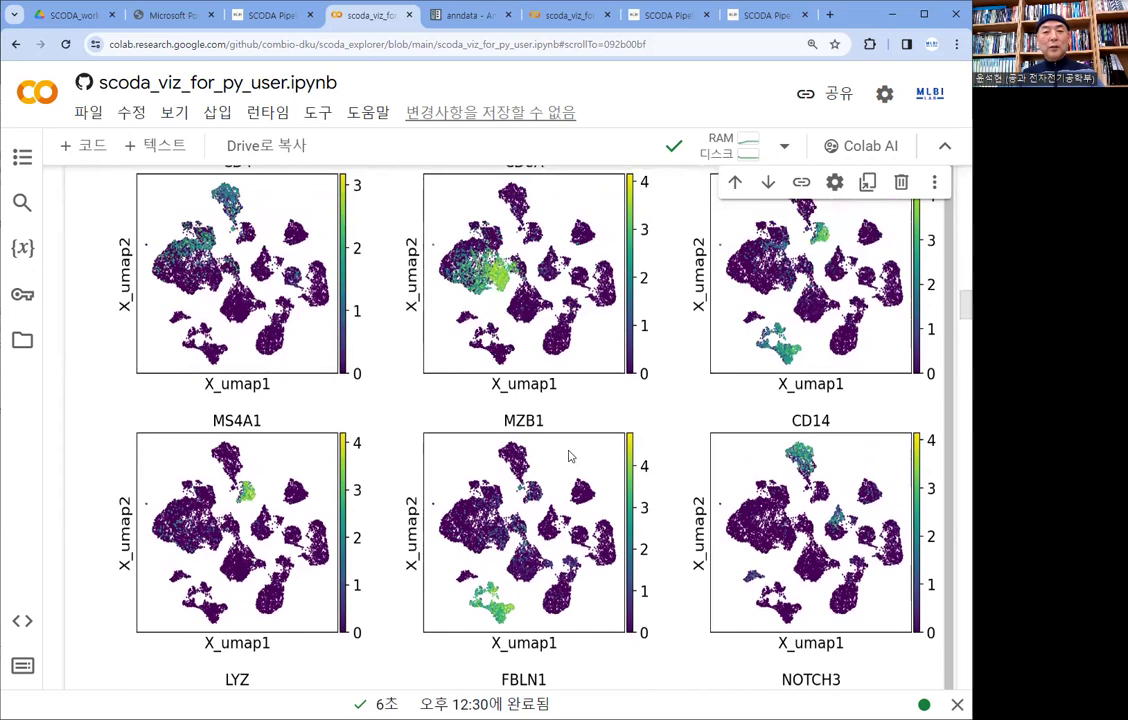
scroll(322, 386, "up", 4)
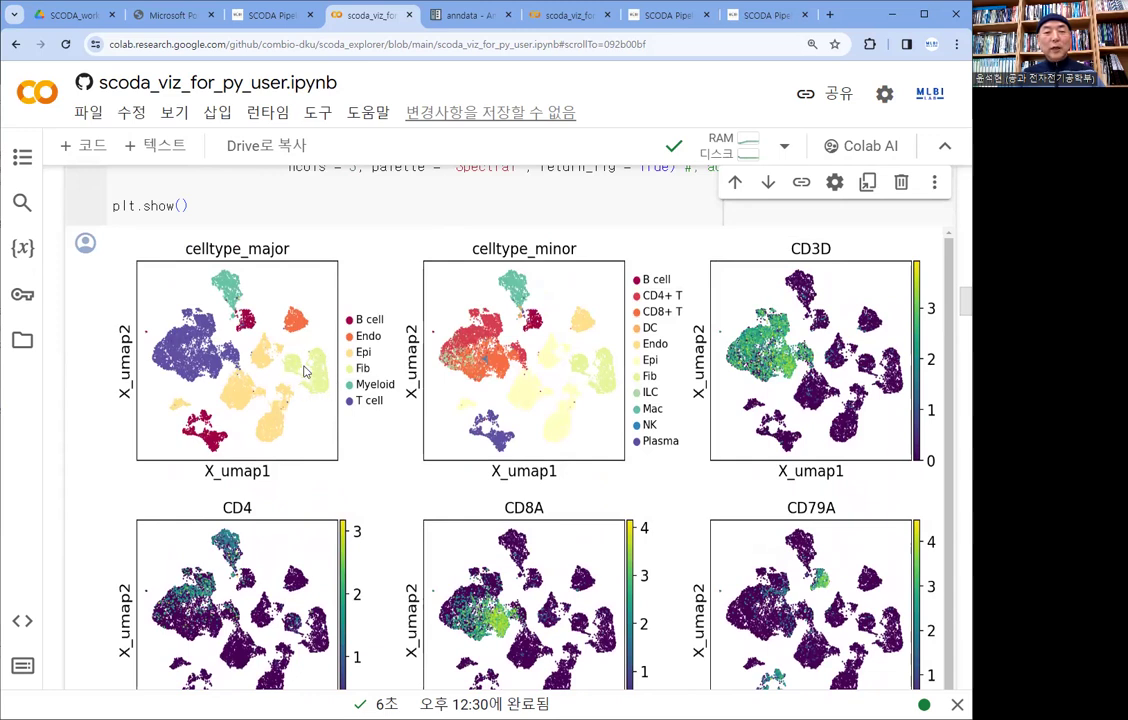
scroll(470, 465, "down", 3)
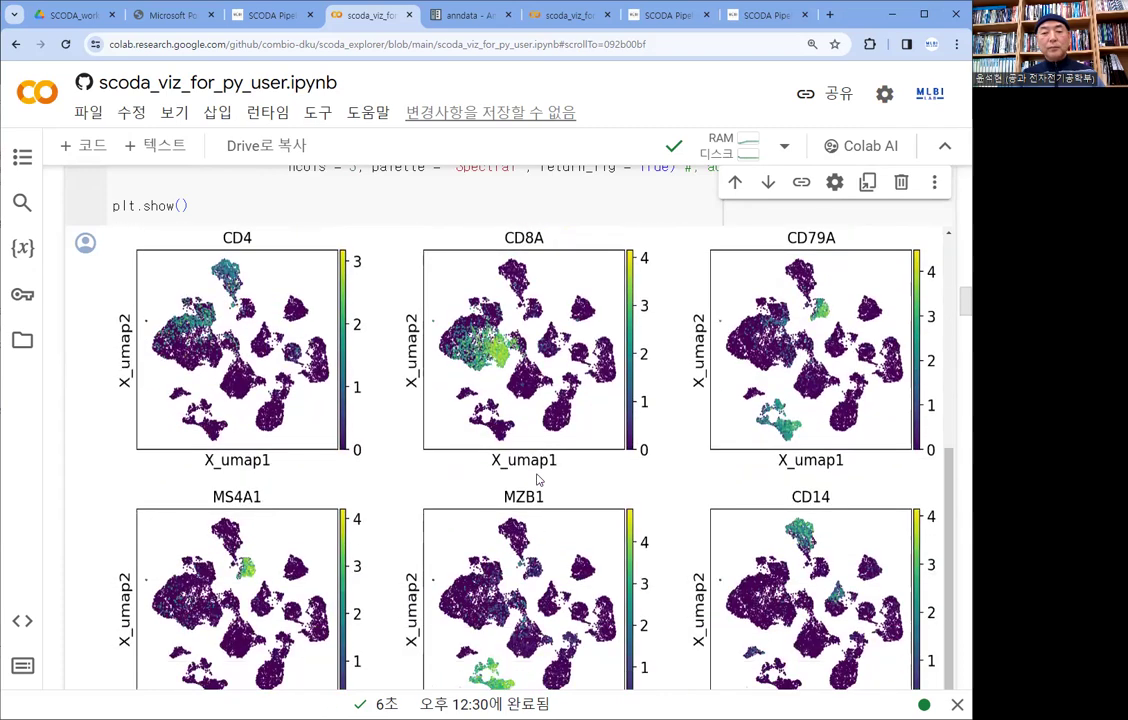
scroll(604, 456, "down", 5)
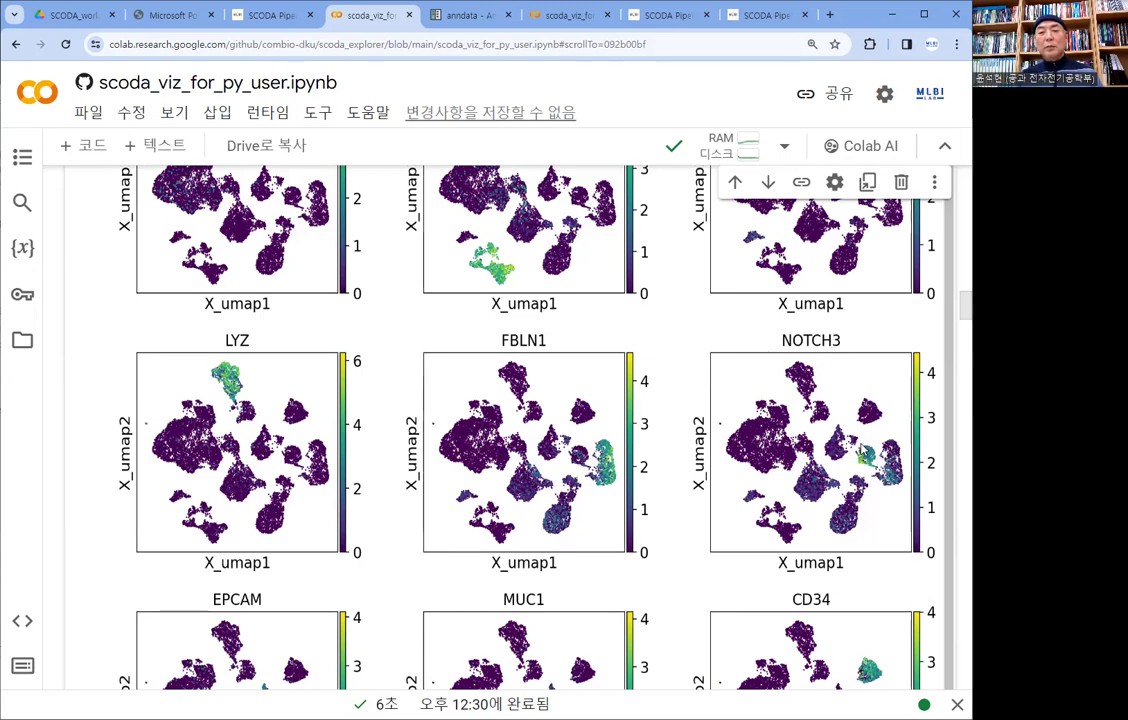
scroll(248, 380, "up", 3)
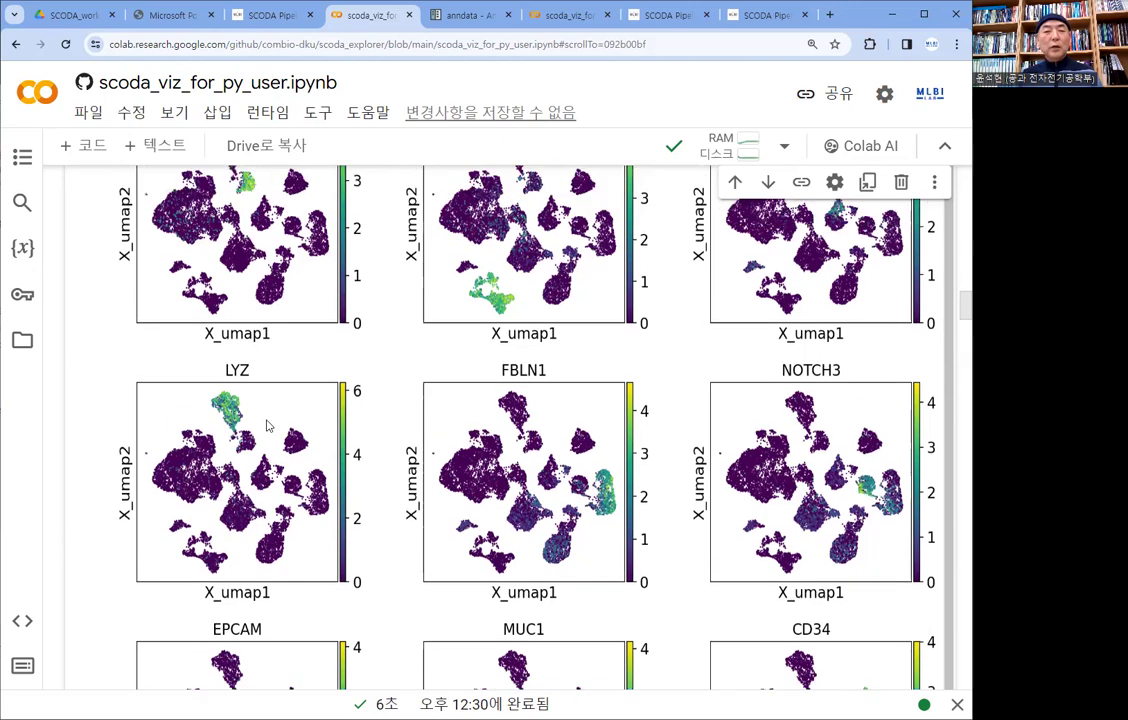
scroll(263, 425, "up", 5)
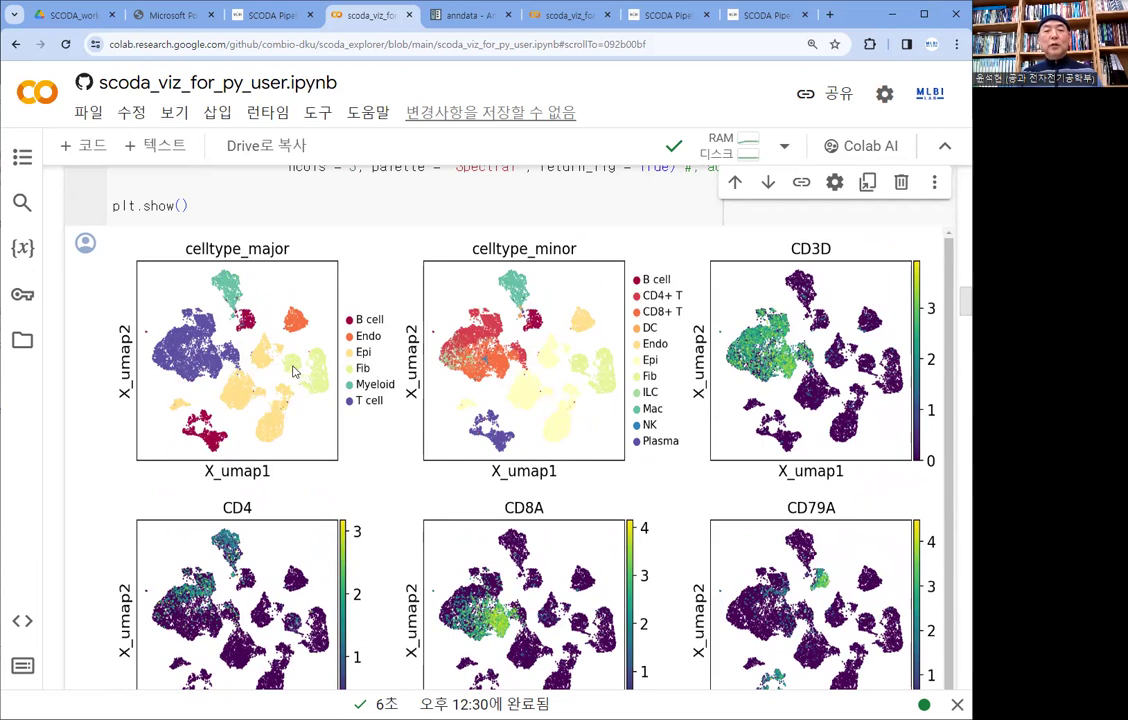
scroll(300, 340, "down", 1)
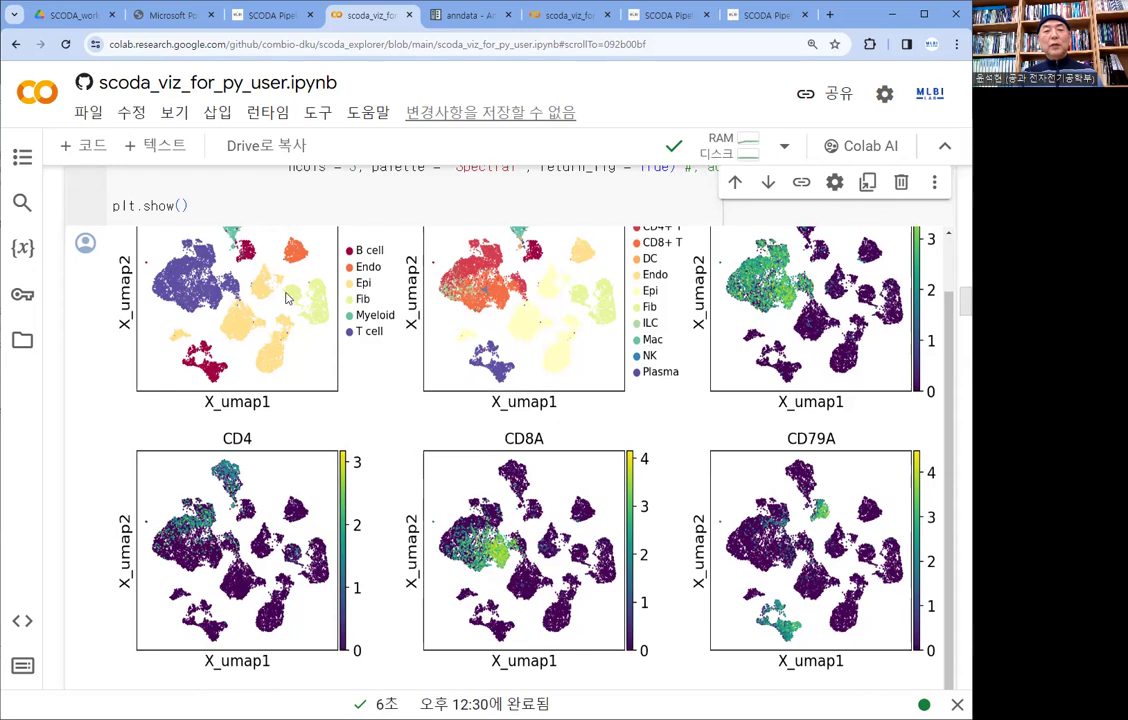
scroll(776, 509, "down", 2)
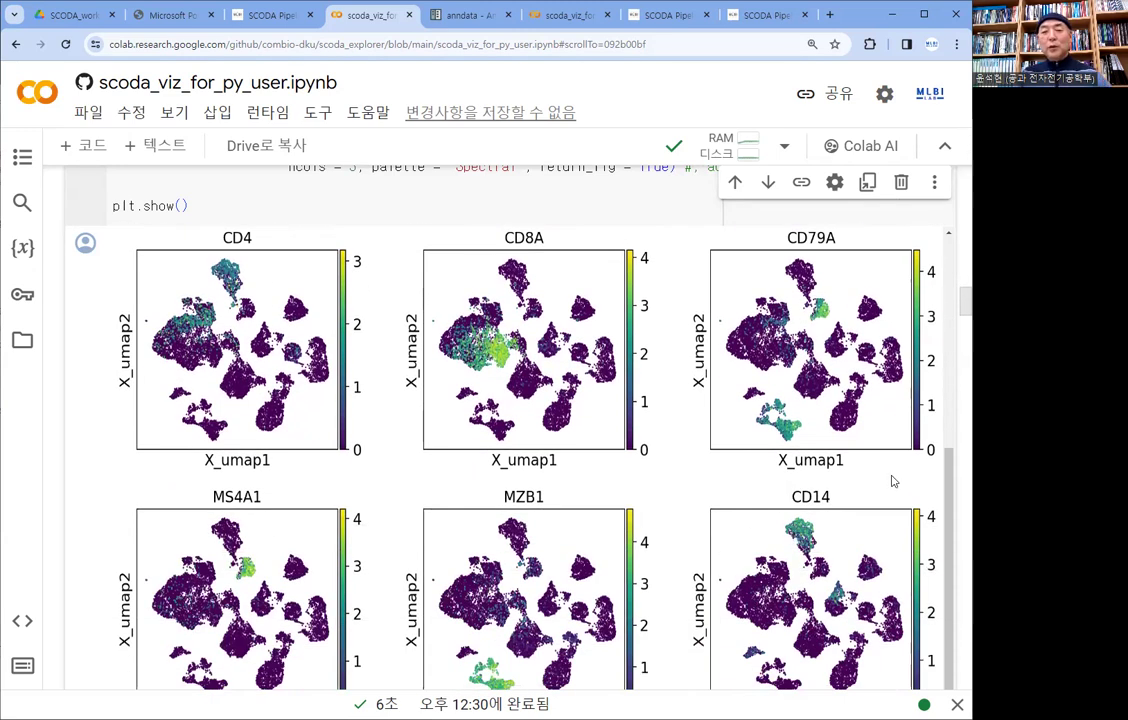
scroll(887, 485, "down", 2)
scroll(885, 491, "down", 1)
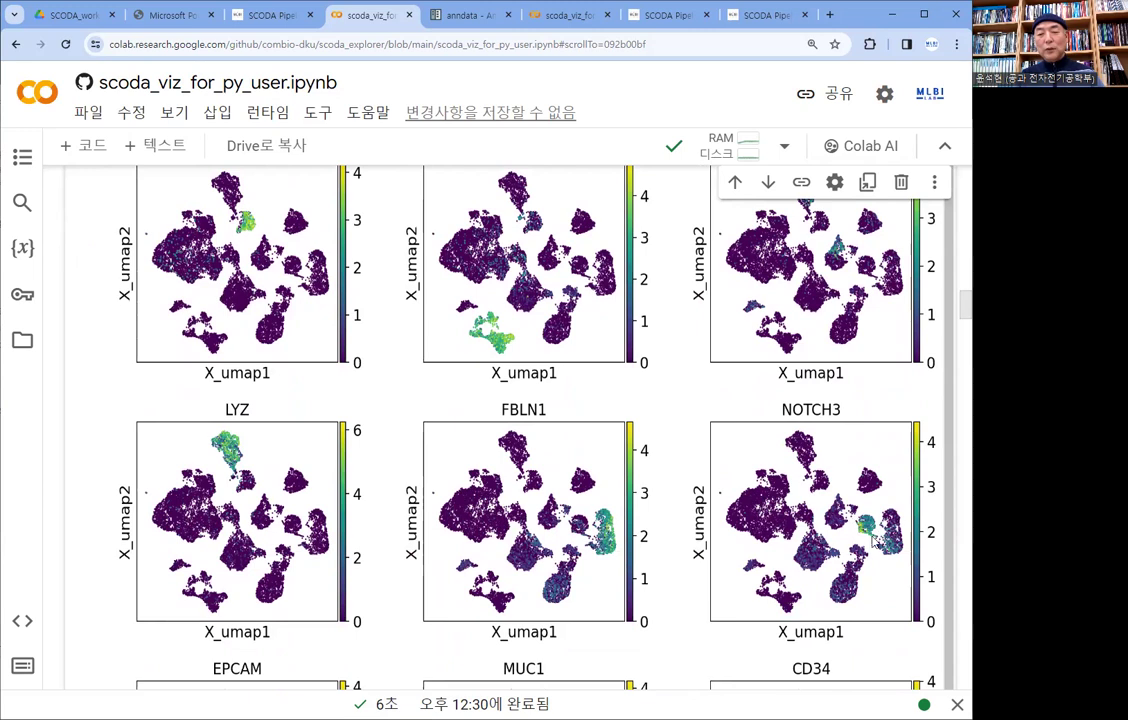
scroll(858, 549, "down", 1)
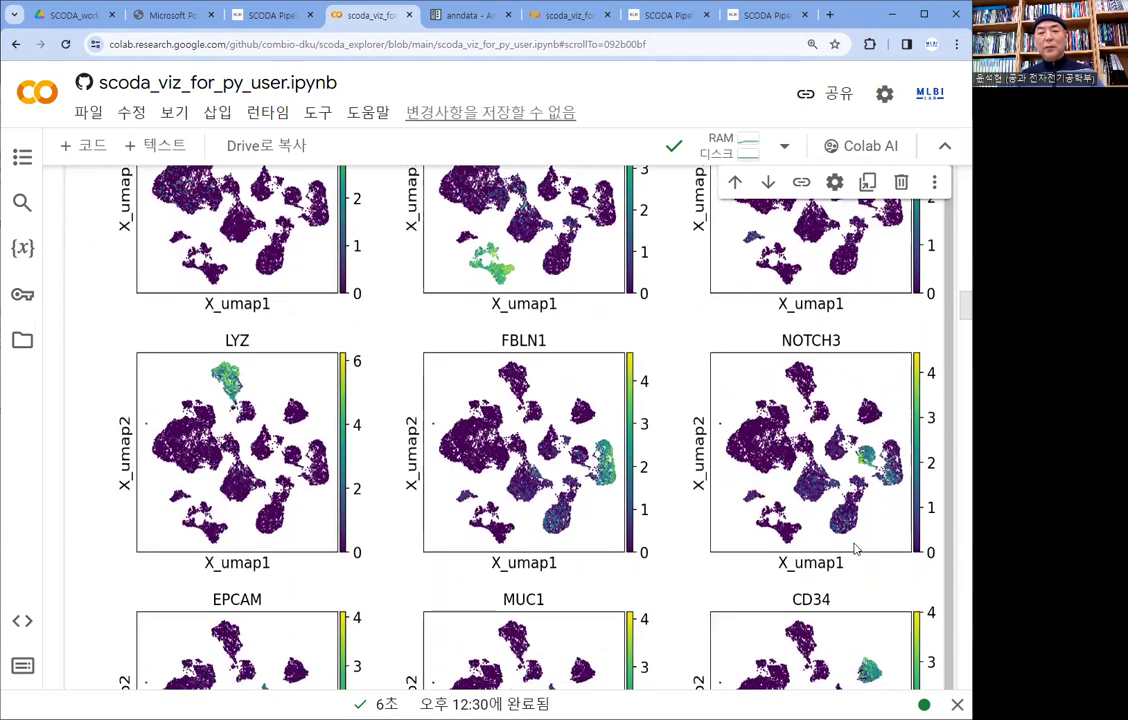
Step: Check the EPCAM, MUC1 and CD34 expression UMAPs against the annotated epithelial and endothelial clusters
scroll(850, 546, "down", 2)
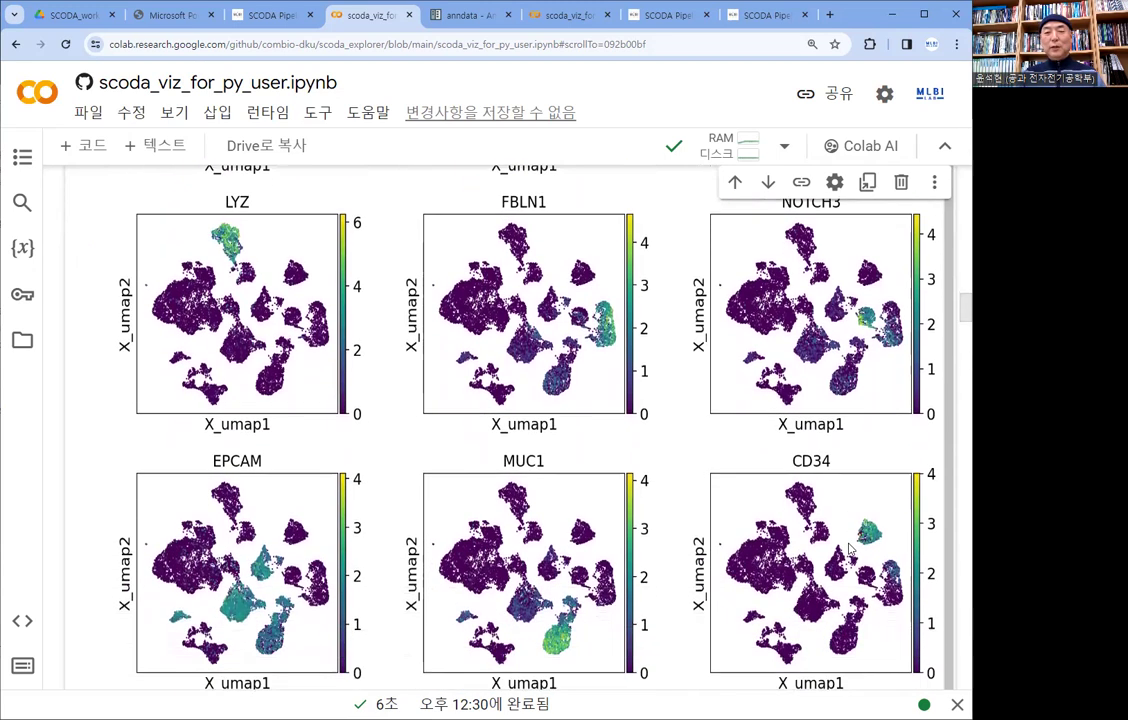
scroll(850, 546, "down", 2)
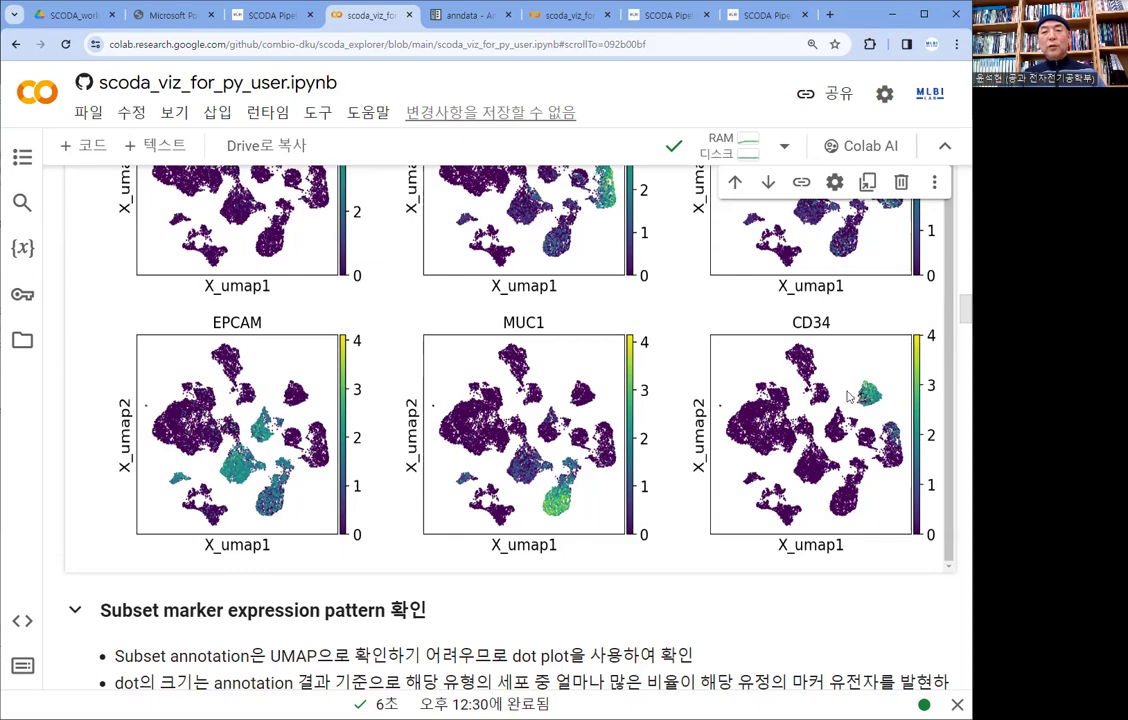
scroll(560, 380, "down", 5)
scroll(637, 349, "up", 5)
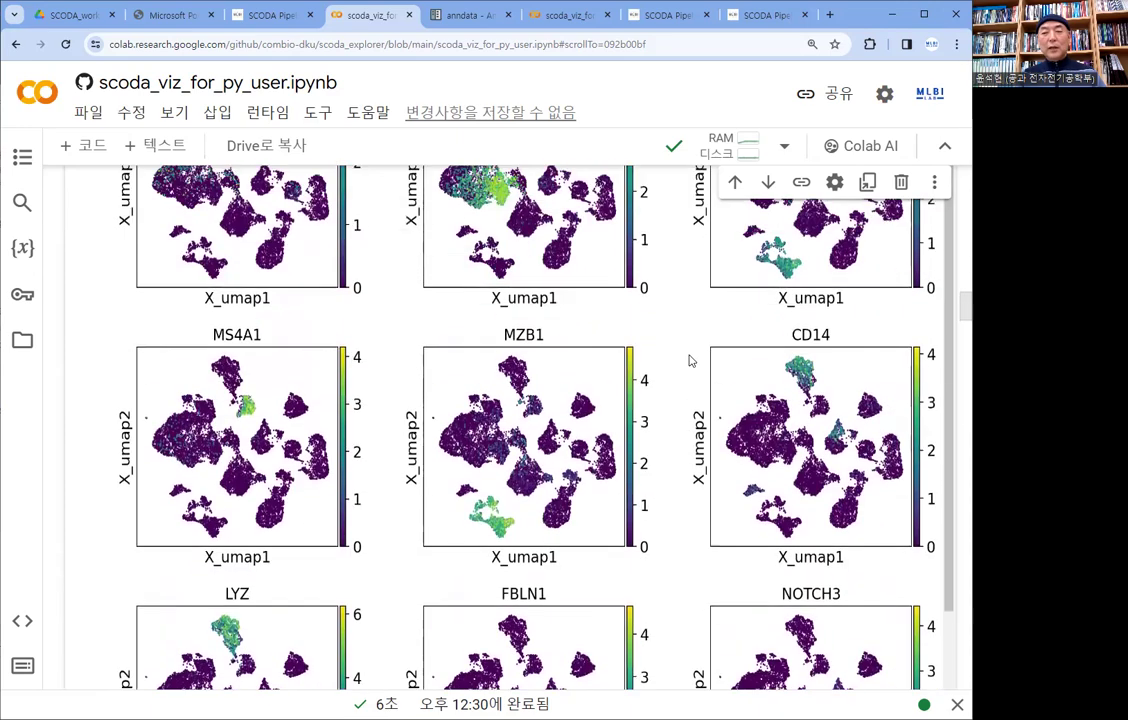
scroll(689, 362, "up", 2)
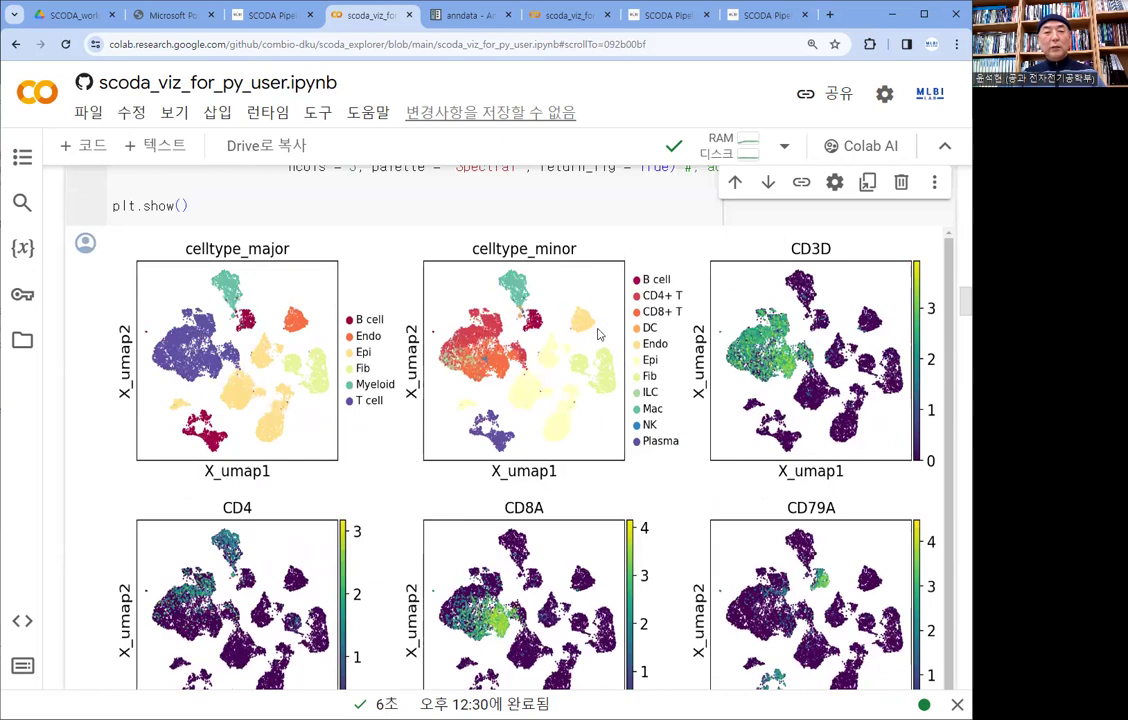
scroll(852, 516, "down", 3)
scroll(852, 516, "down", 7)
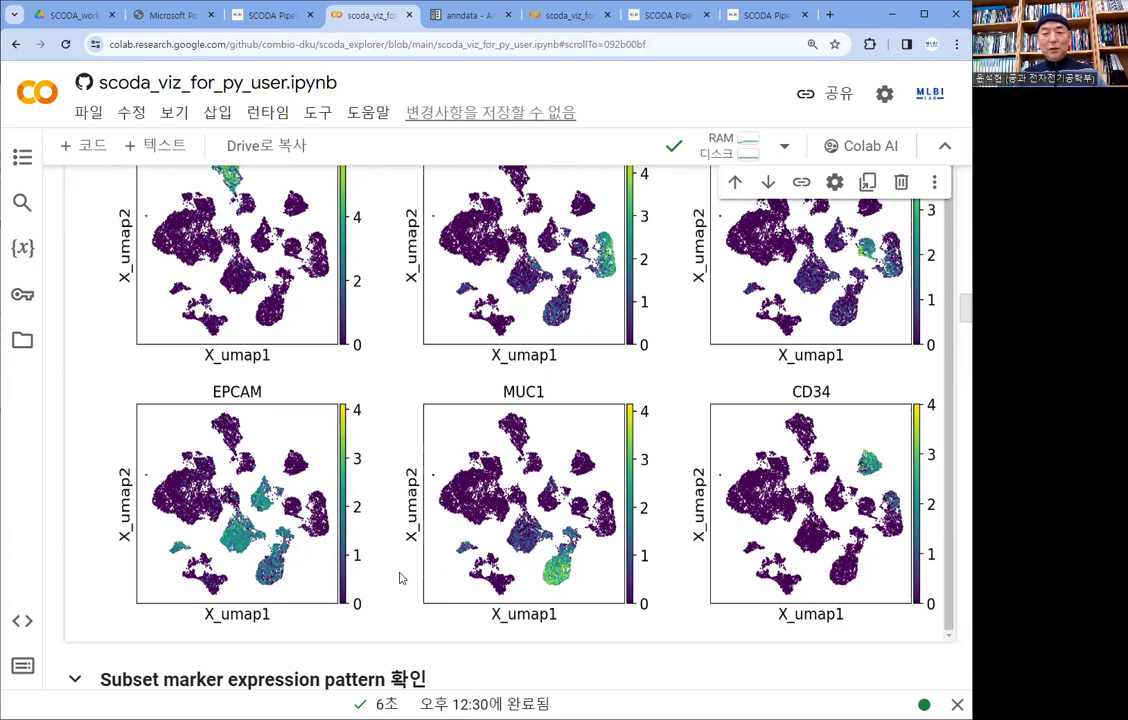
Step: Read the subset marker expression pattern notes and the plot_marker_exp cell that draws the subset marker dot plot
scroll(403, 579, "down", 2)
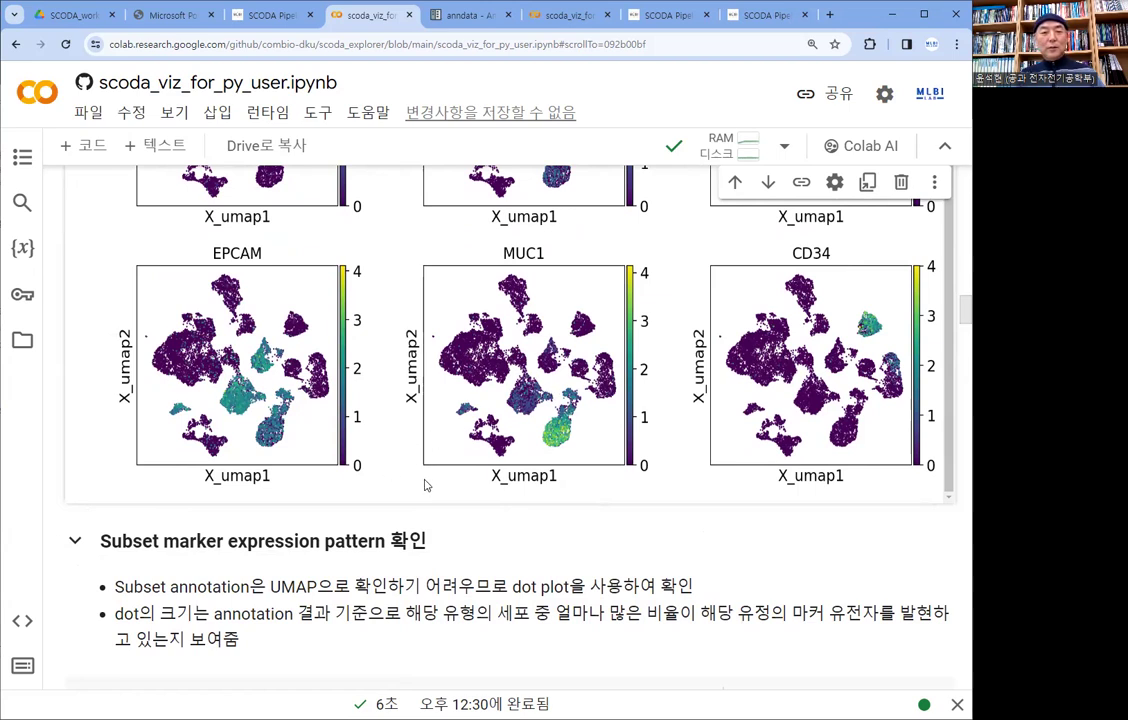
scroll(424, 485, "down", 2)
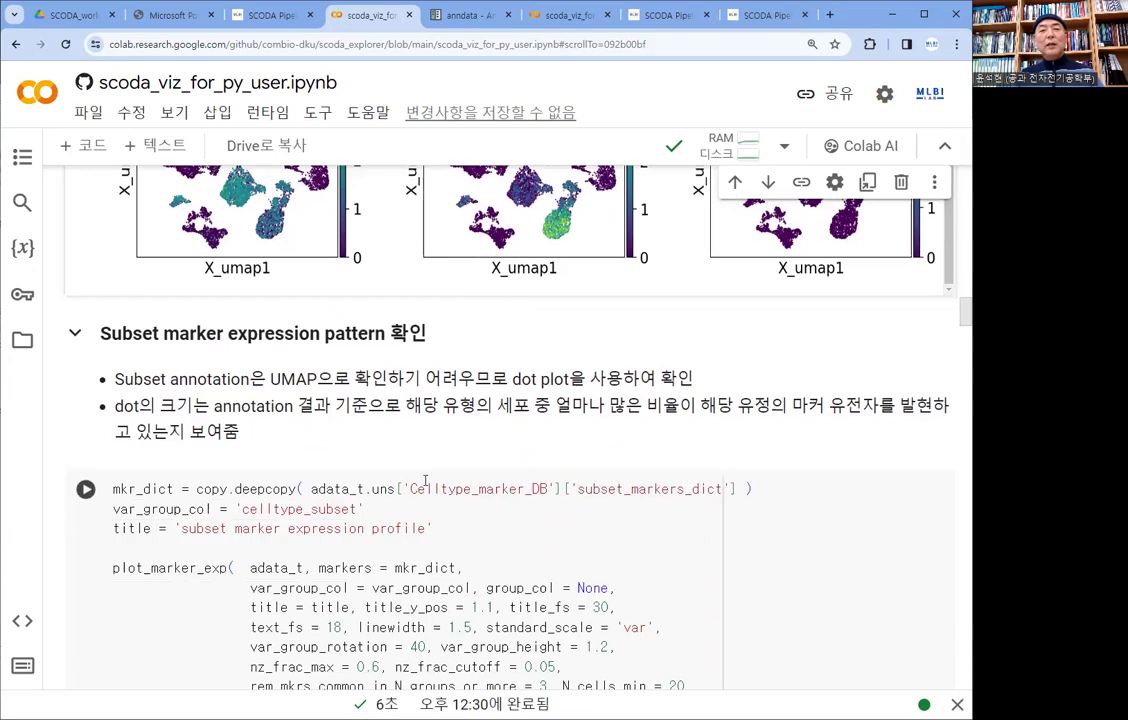
scroll(425, 482, "up", 2)
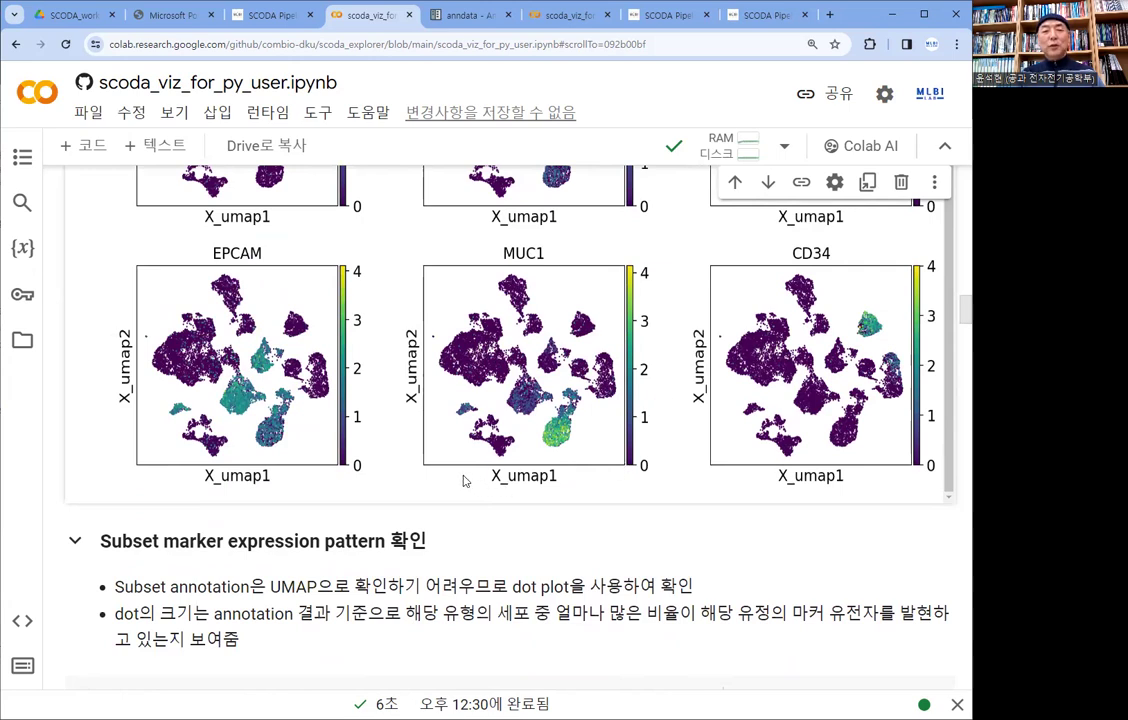
scroll(463, 481, "down", 3)
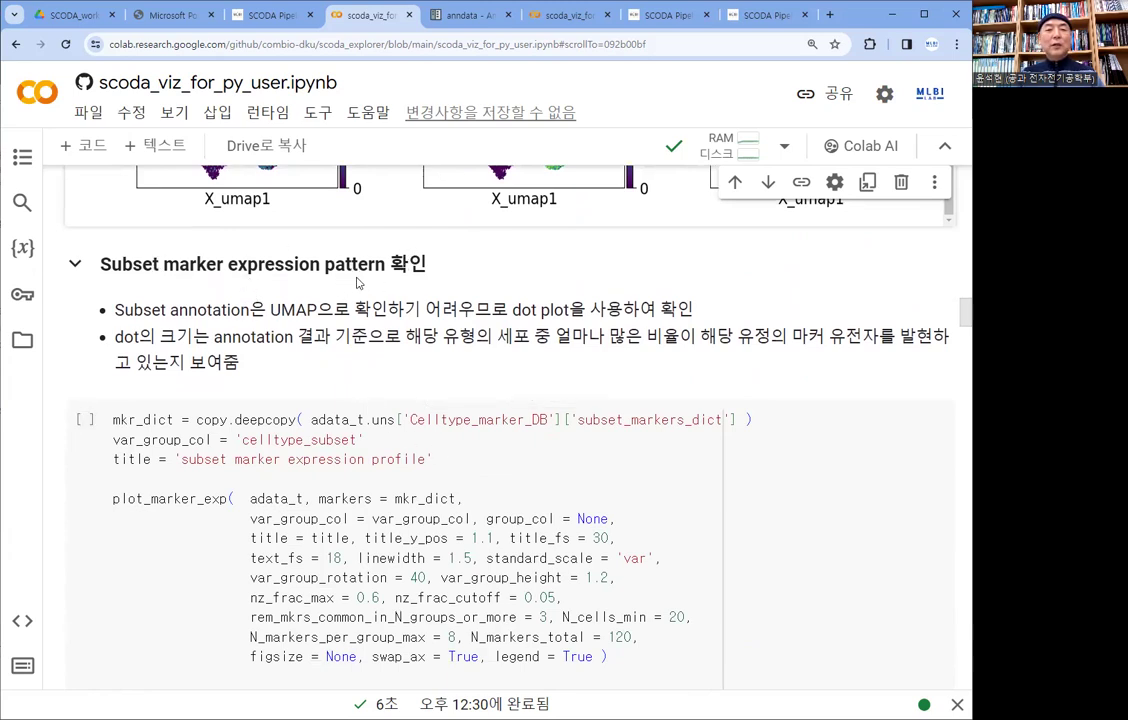
left_click(228, 458)
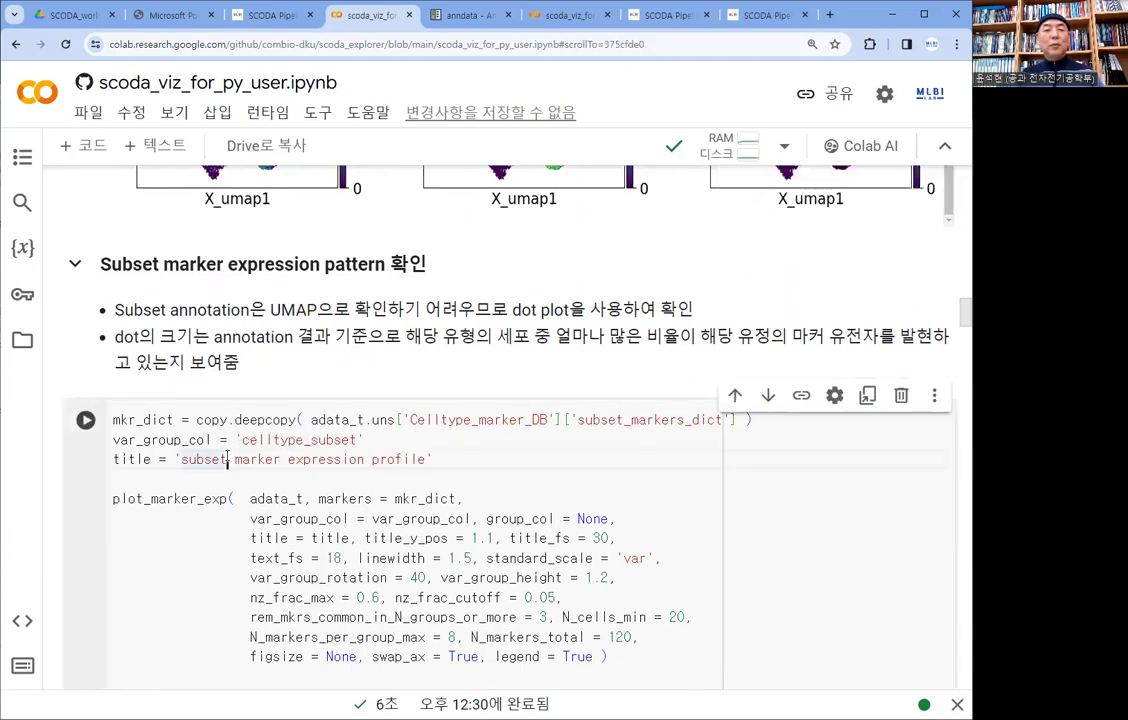
left_click(220, 477)
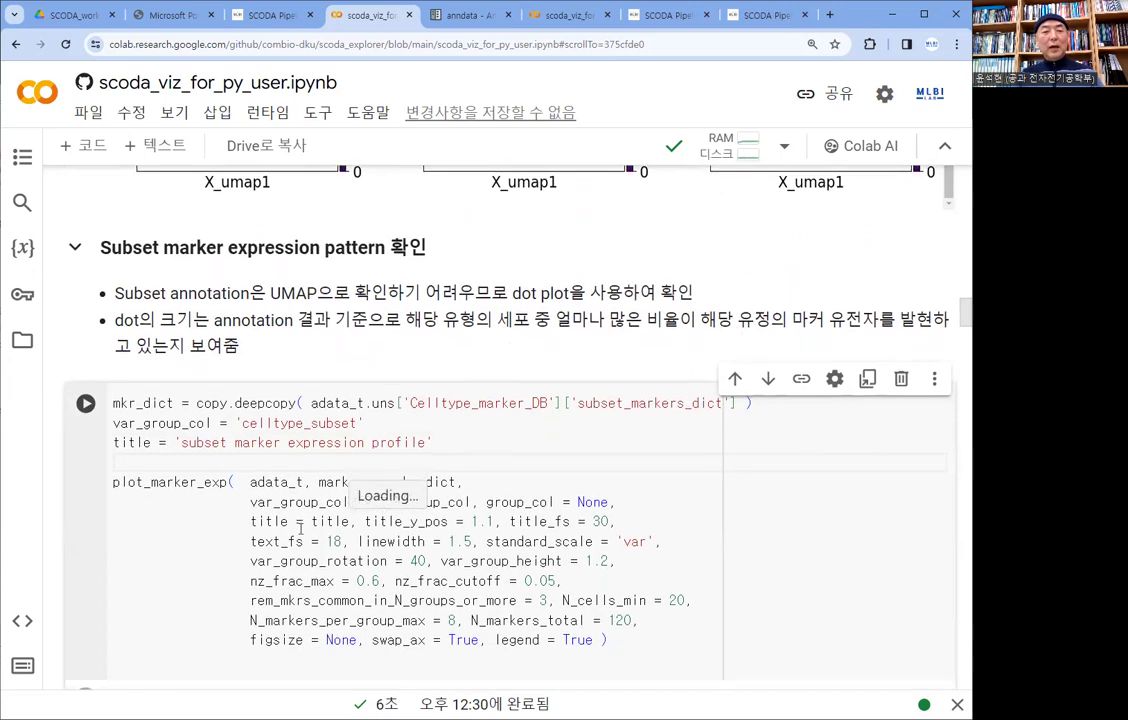
scroll(115, 362, "down", 2)
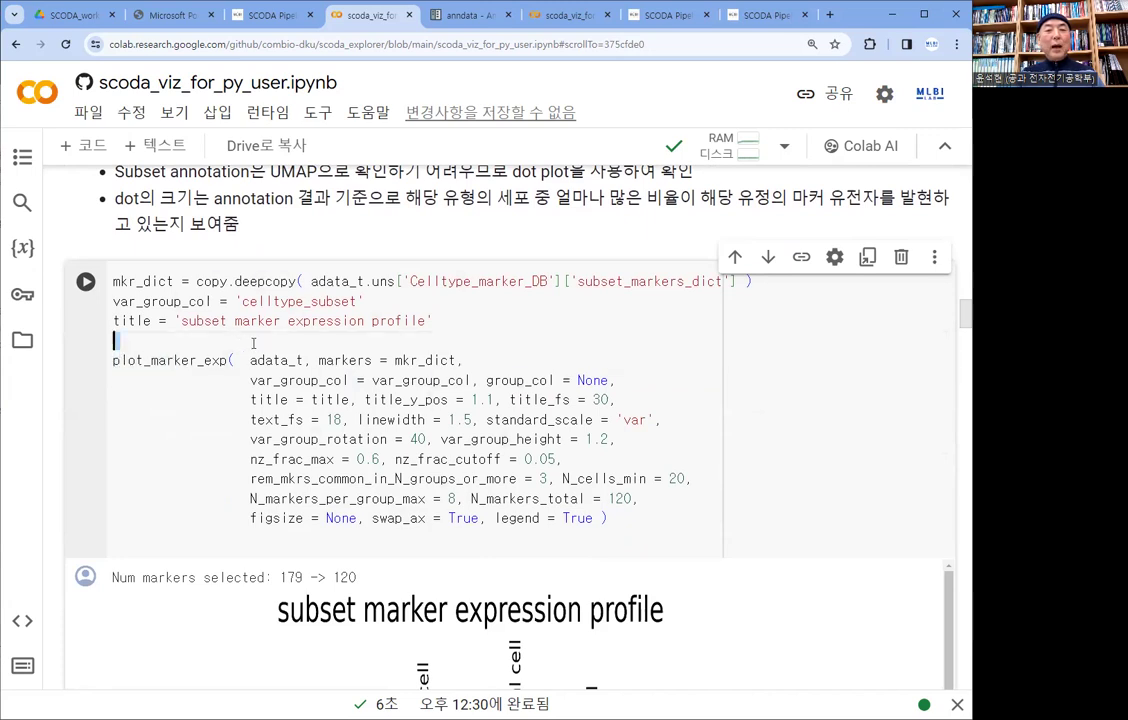
double_click(227, 362)
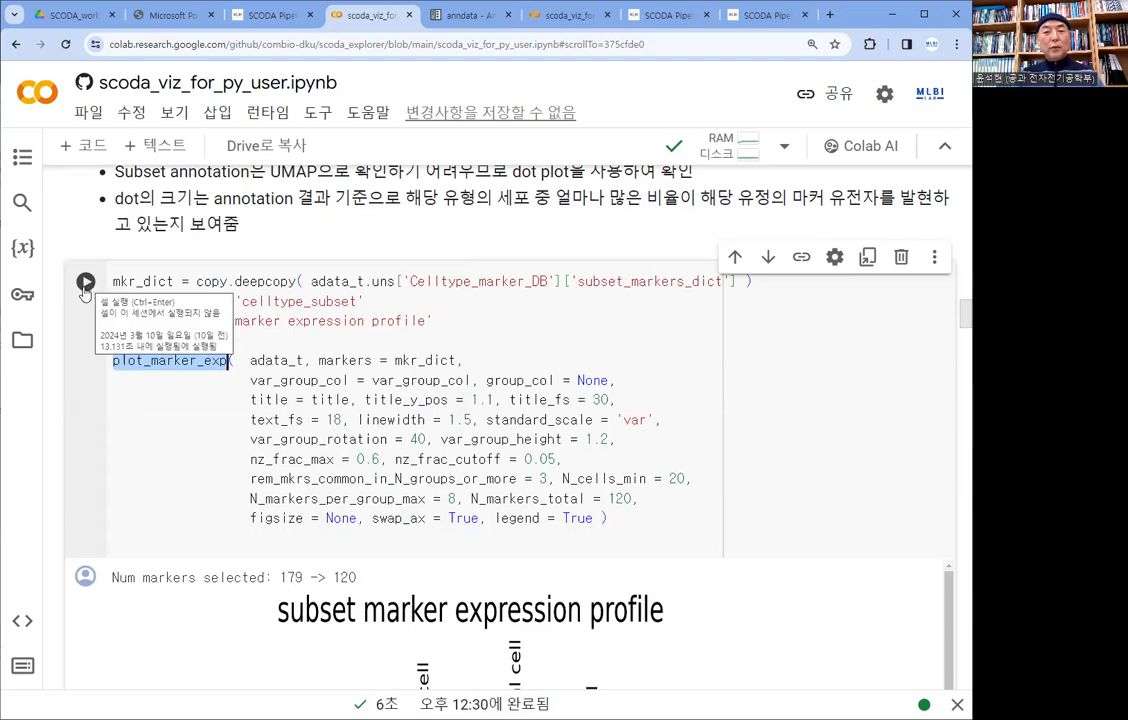
Step: Examine the adata_t.uns['Celltype_marker_DB'] reference that supplies mkr_dict in the subset marker cell
left_click_drag(403, 281, 554, 281)
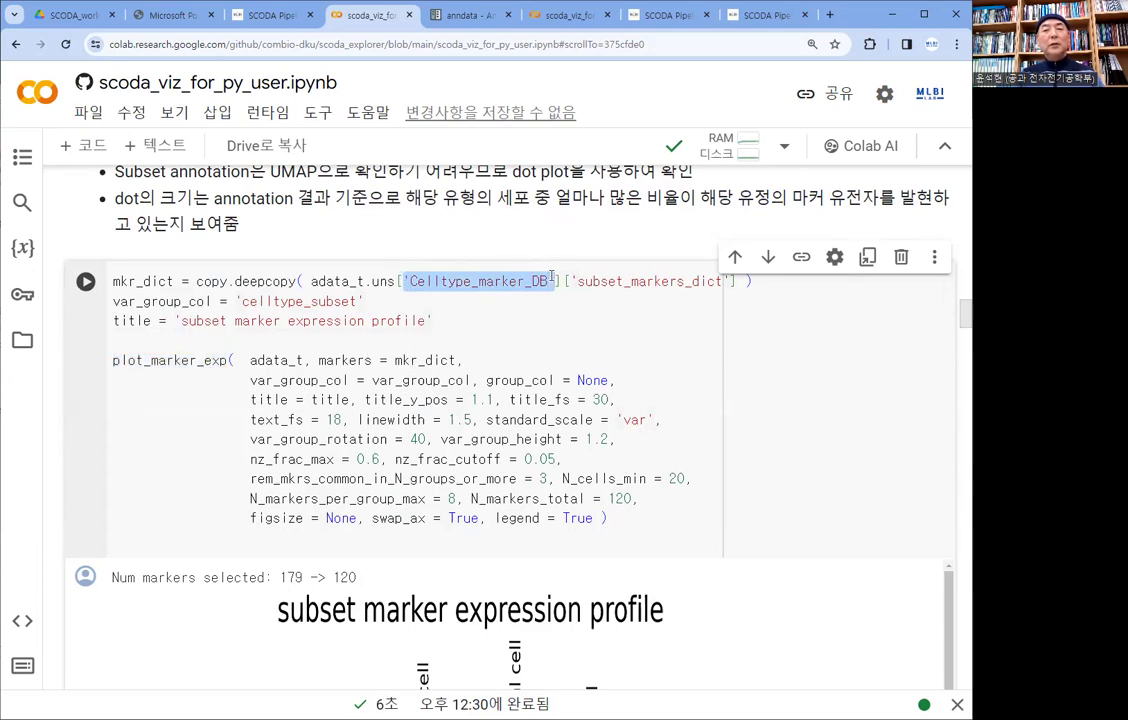
left_click(314, 281)
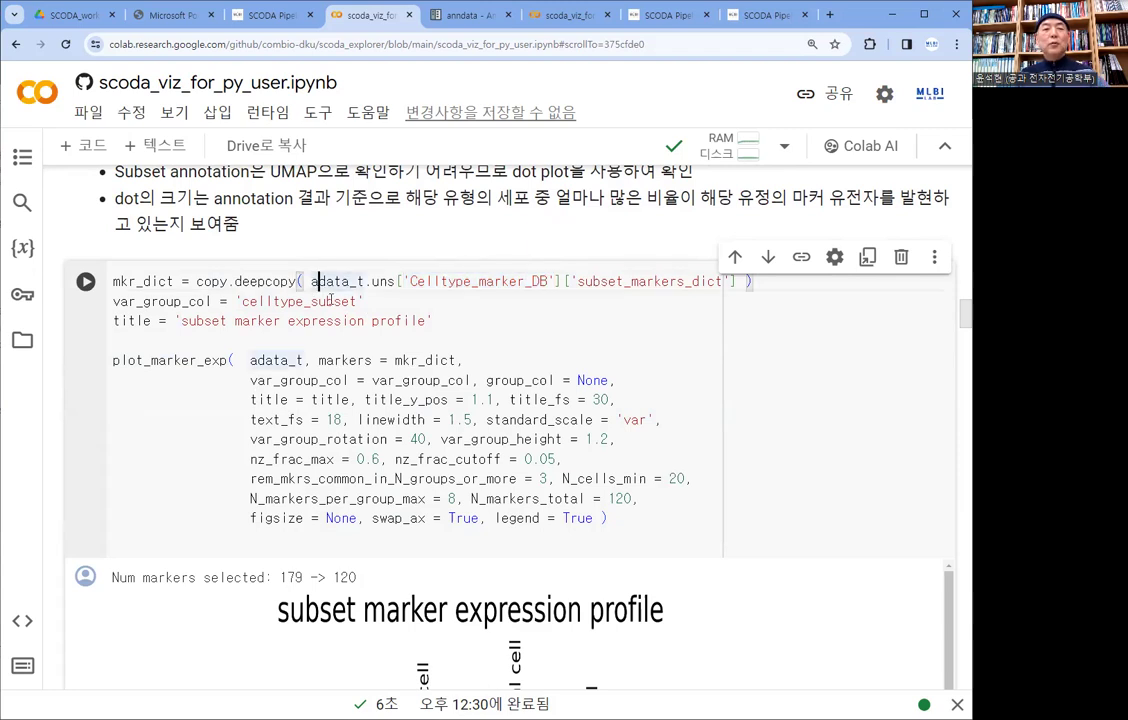
double_click(378, 281)
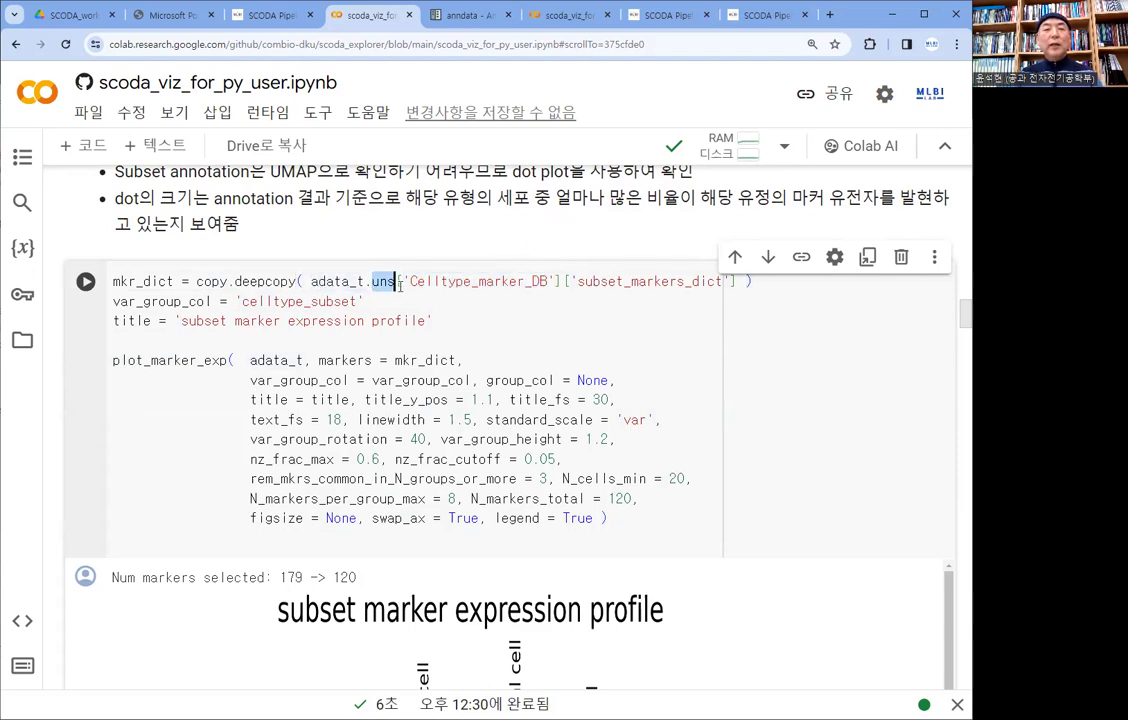
left_click_drag(405, 279, 555, 283)
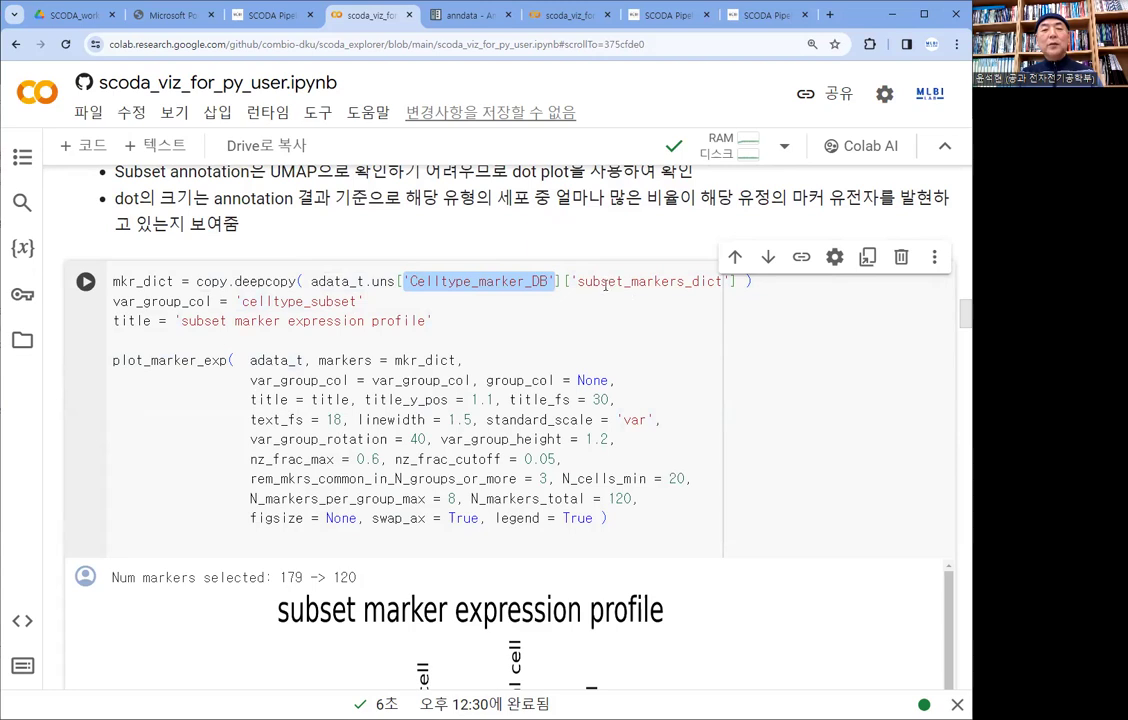
Step: Insert a code cell above the subset marker plotting cell and run adata_t.uns['Celltype_marker_DB'].keys() in it
left_click(136, 190)
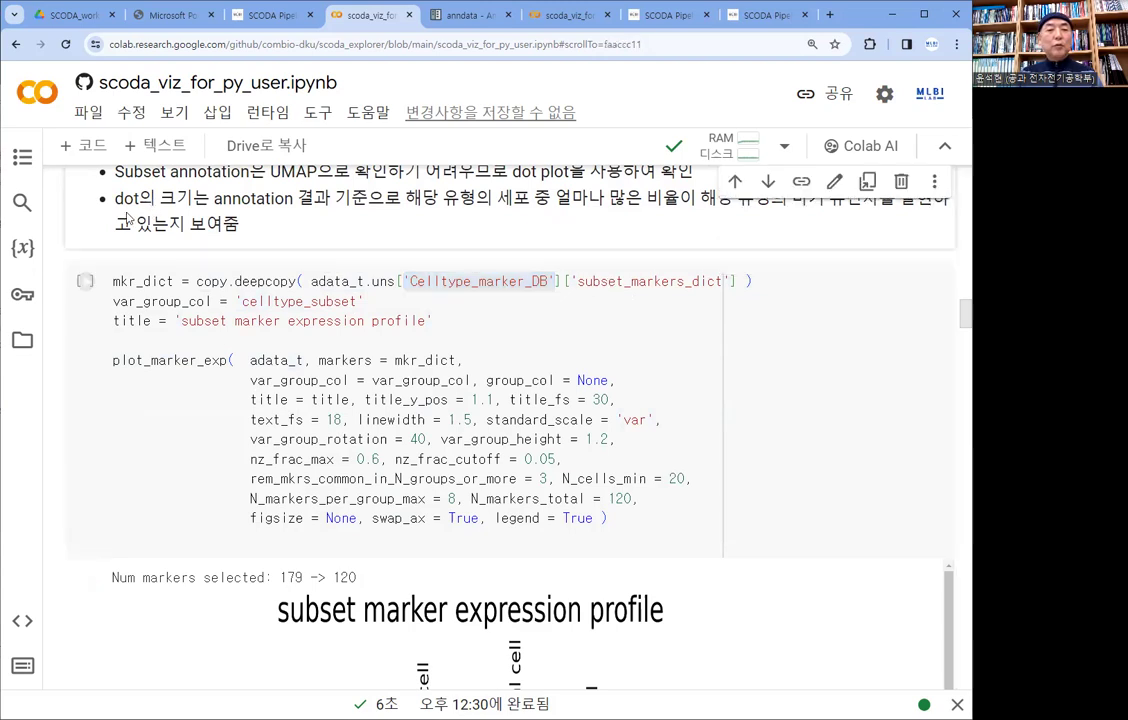
left_click(78, 153)
left_click_drag(311, 336, 563, 335)
key("ctrl+c")
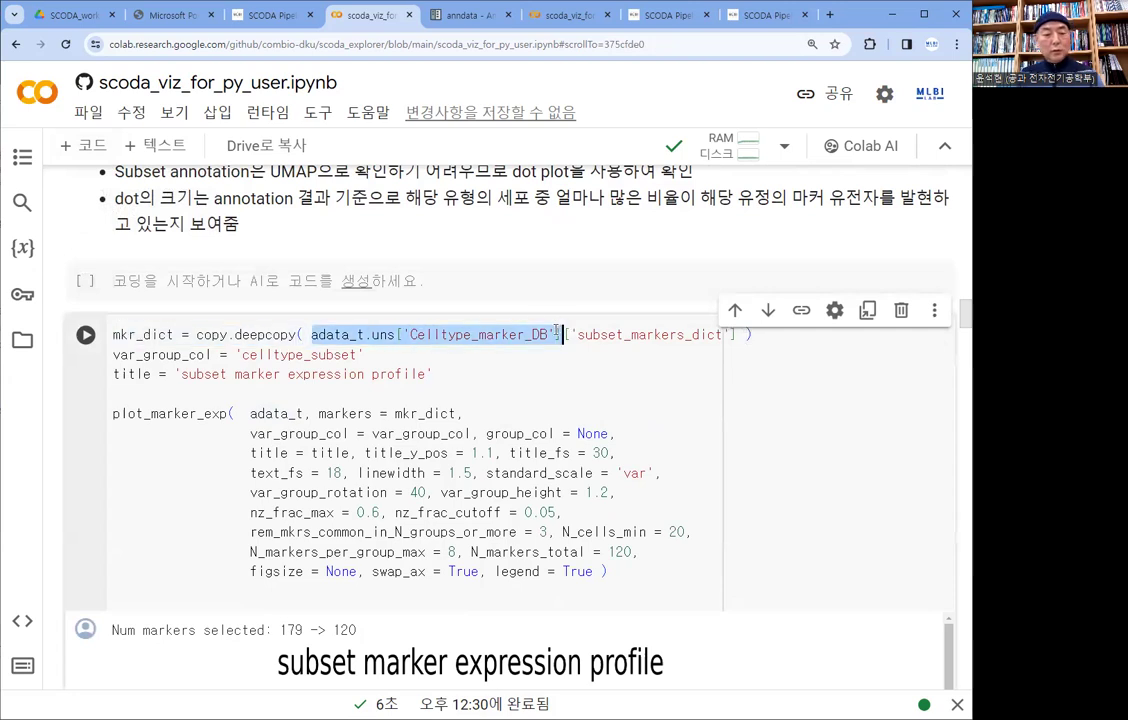
left_click(179, 283)
key("ctrl+v")
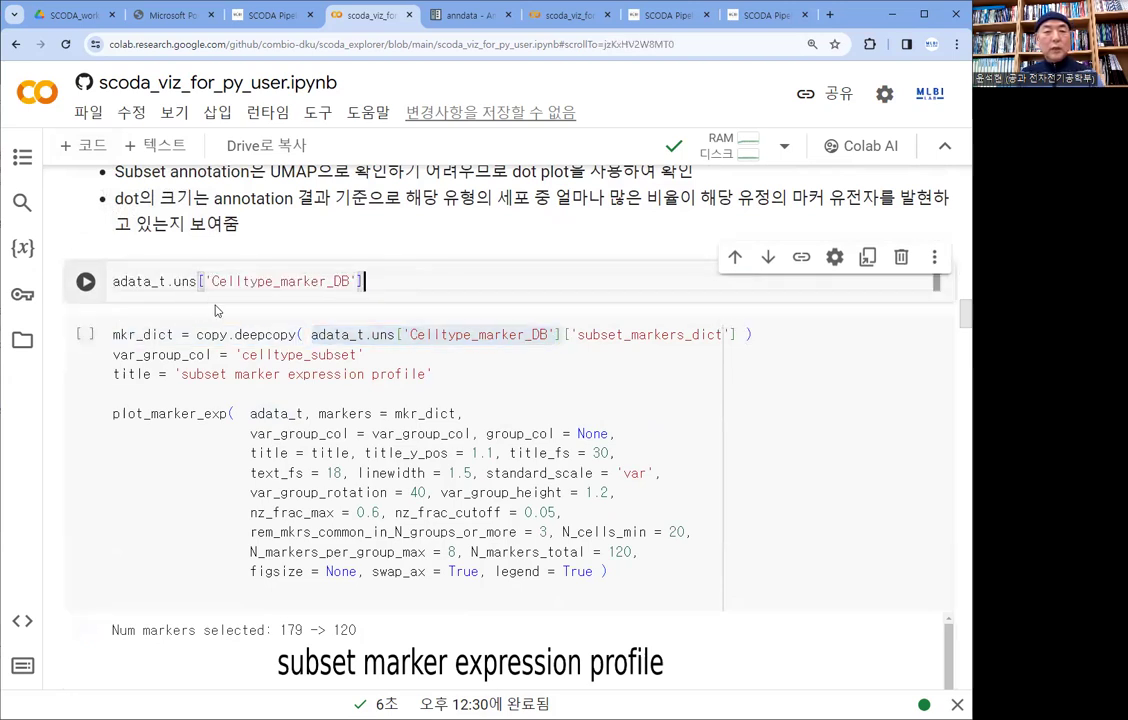
type(".")
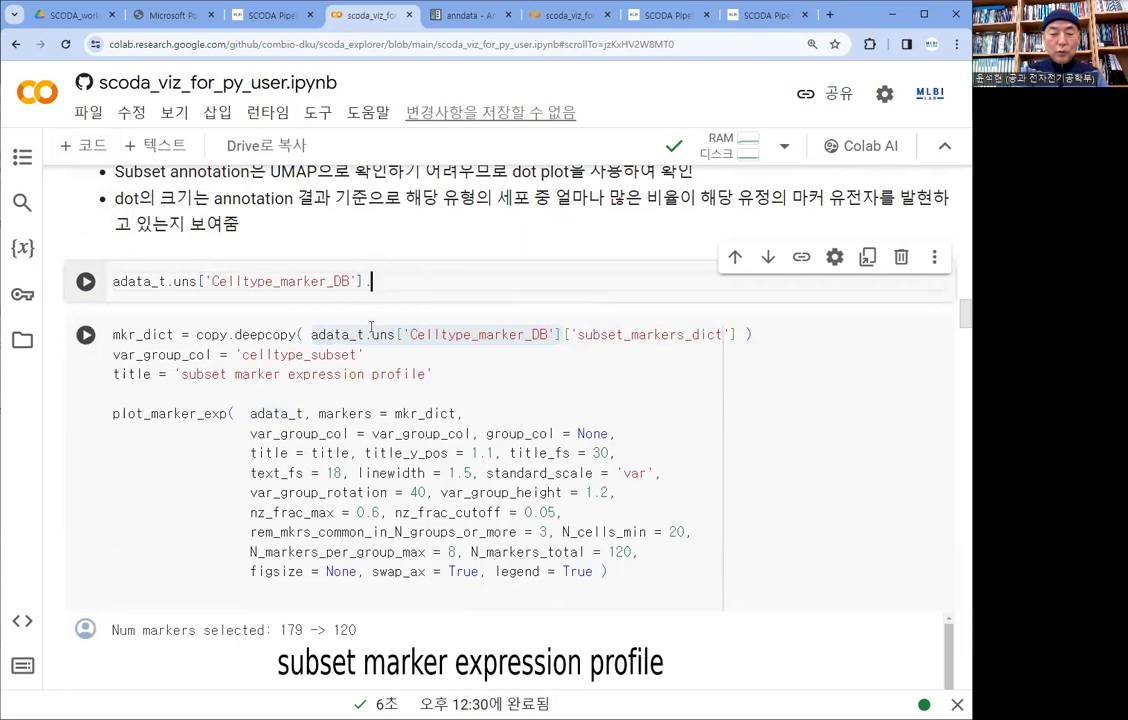
type("keys()")
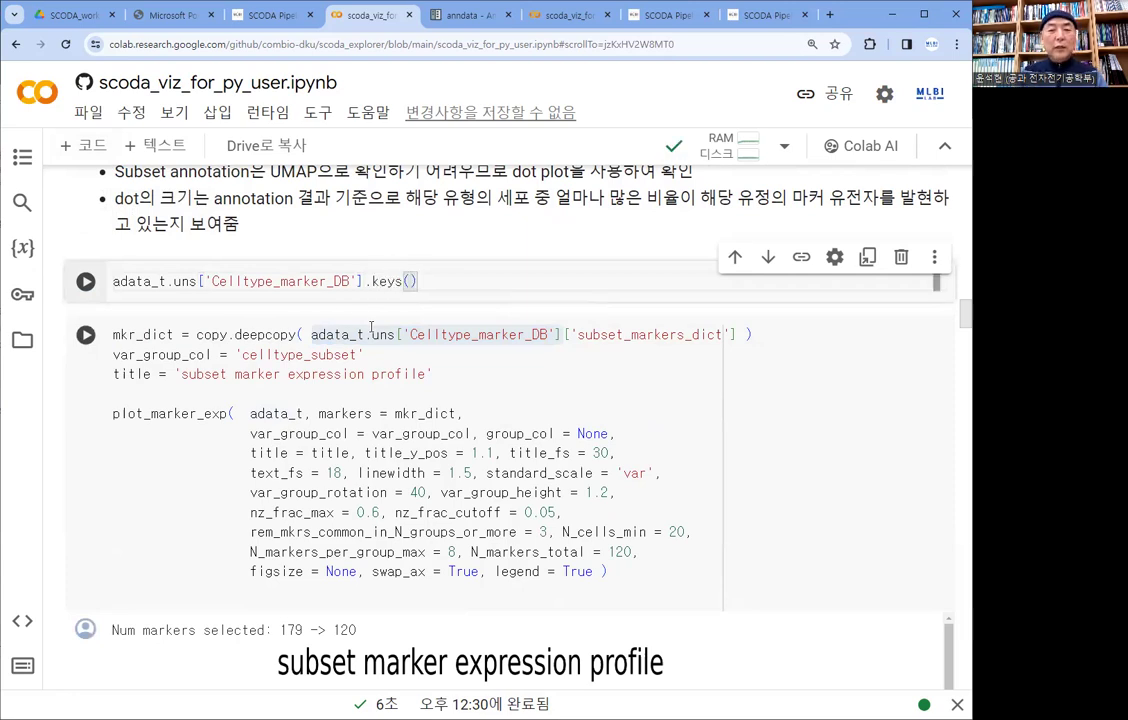
left_click(86, 283)
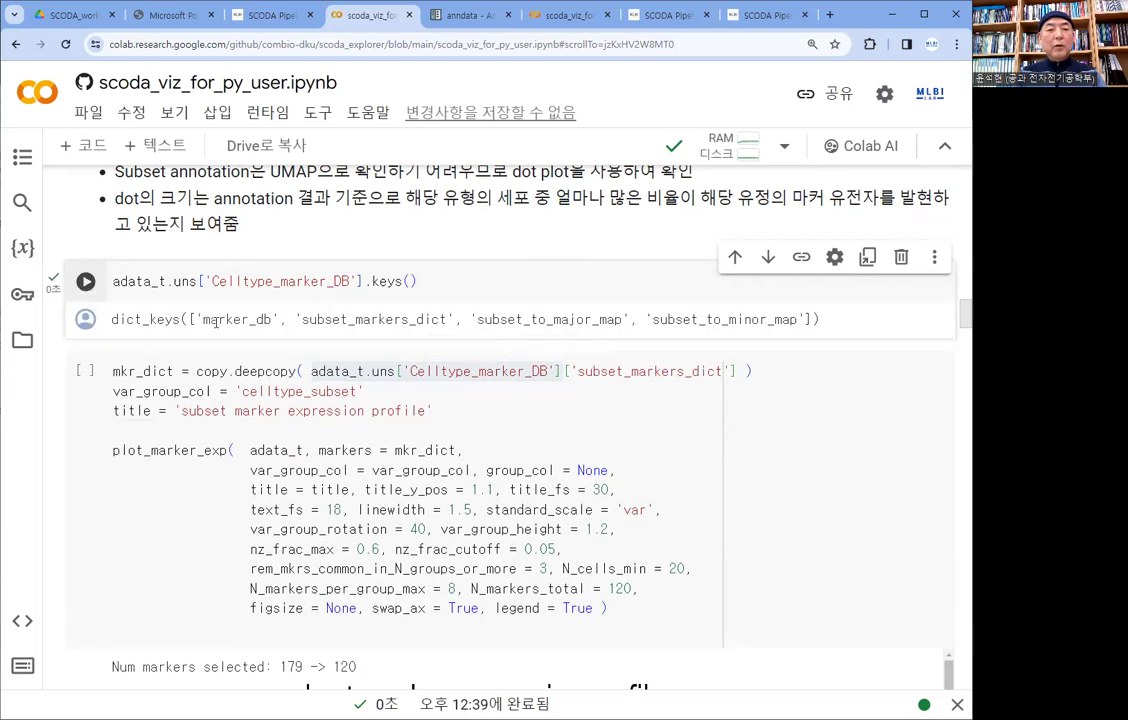
Step: Review the listed Celltype_marker_DB keys, including the subset markers dictionary and the subset-to-major and subset-to-minor maps
double_click(215, 321)
left_click_drag(276, 336, 457, 320)
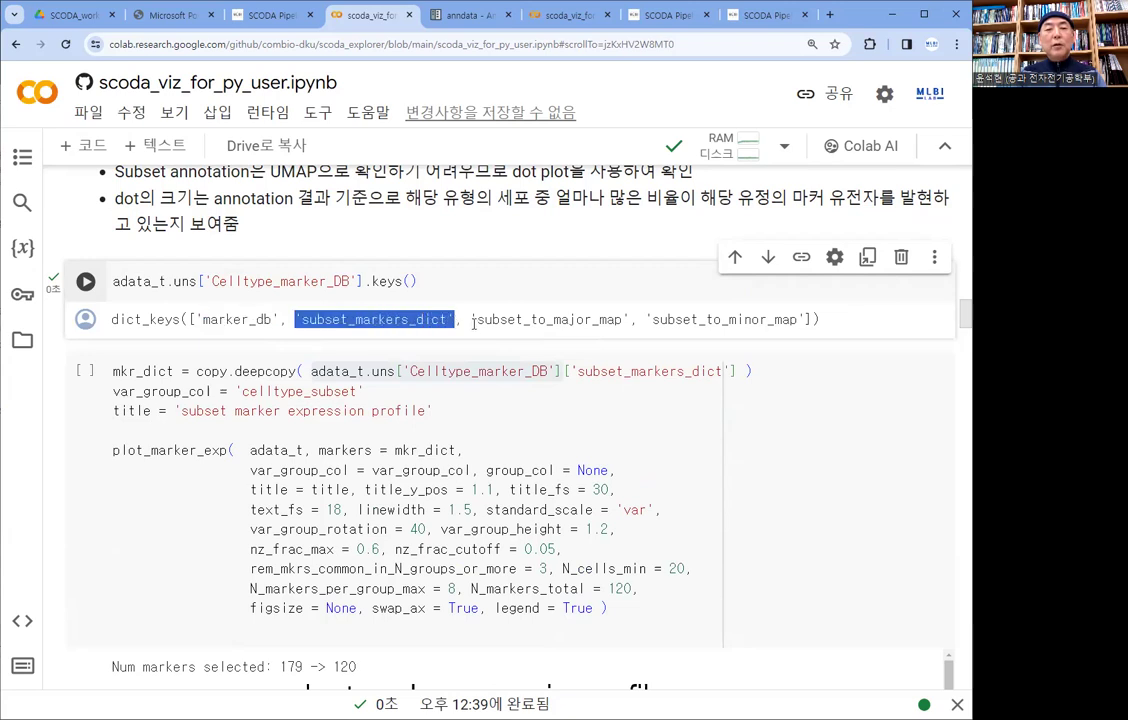
left_click_drag(470, 319, 632, 319)
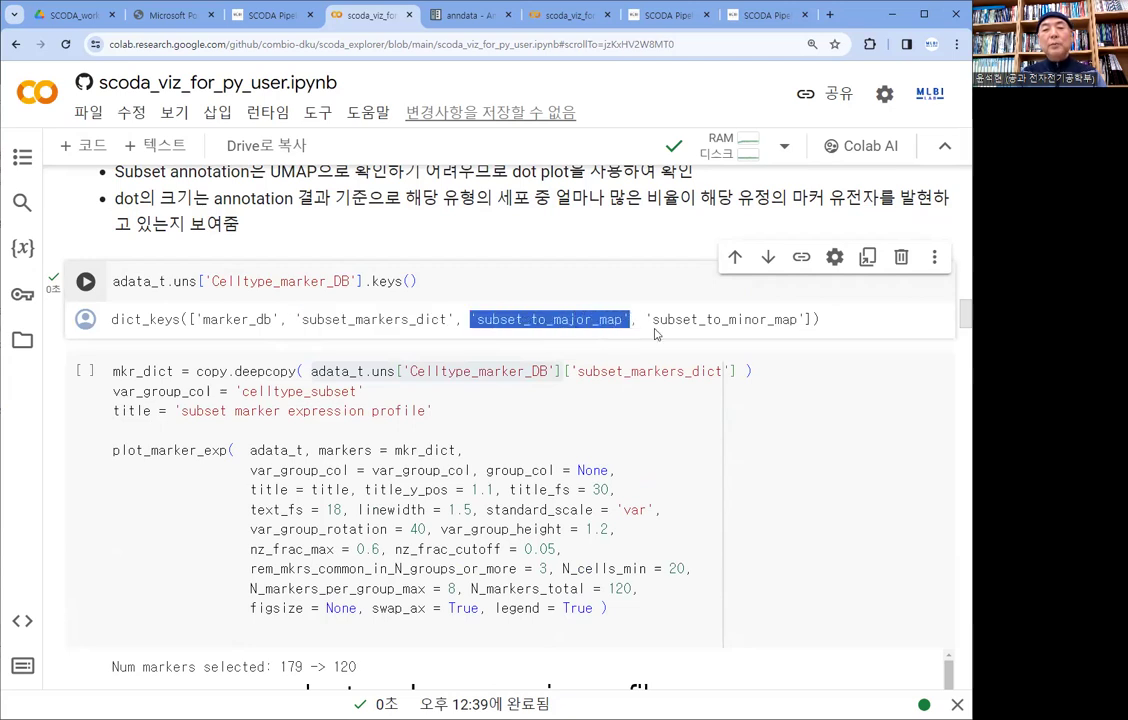
left_click_drag(647, 319, 800, 323)
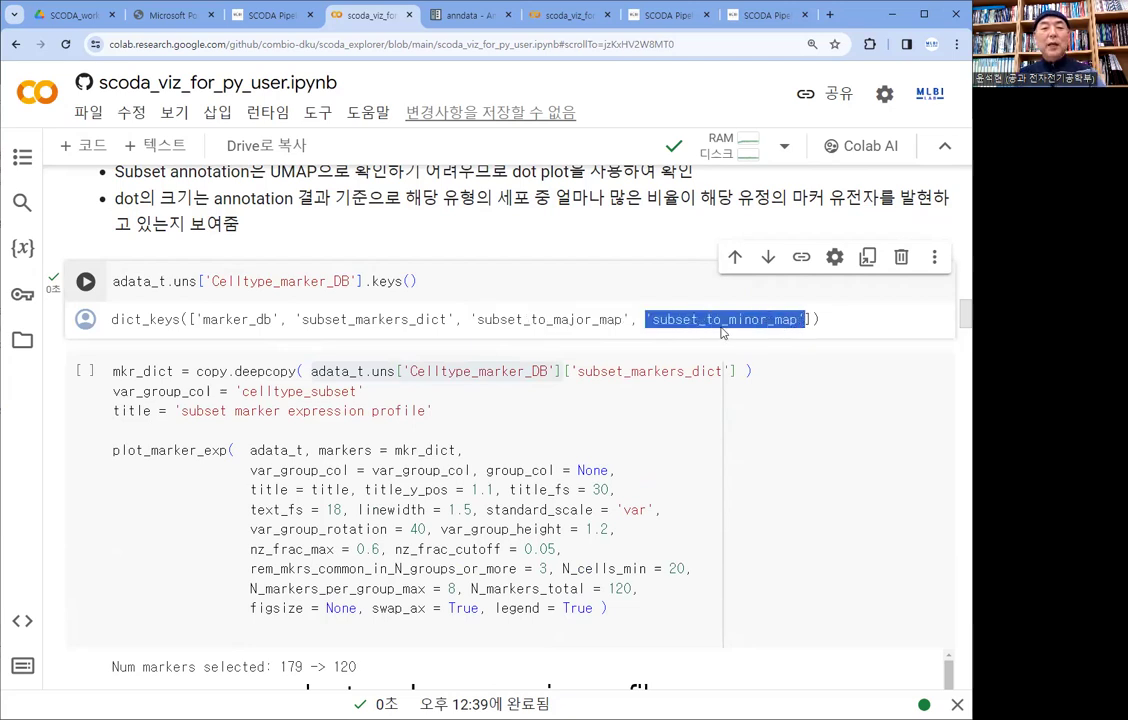
Step: Add another code cell below the keys output containing adata_t.uns['Celltype_marker_DB']
left_click(72, 146)
left_click_drag(115, 281, 364, 283)
key("ctrl+c")
left_click(172, 372)
key("ctrl+v")
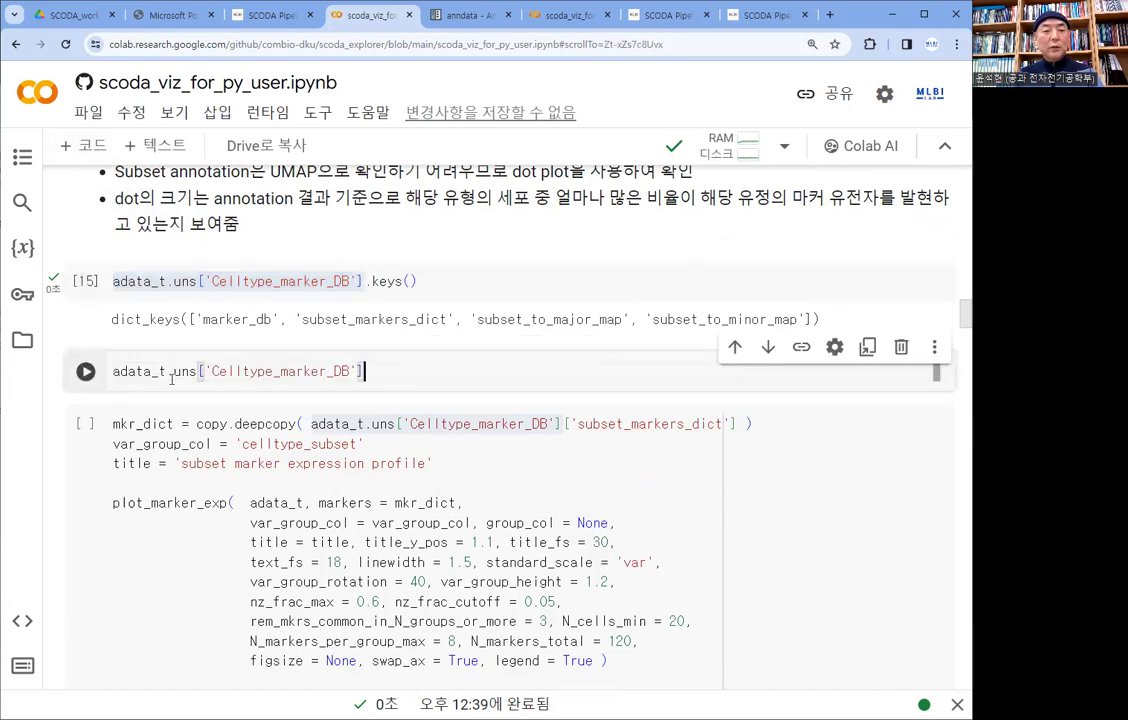
Step: Index the new expression with the 'marker_db' key and run the cell to display the marker database table
type("[")
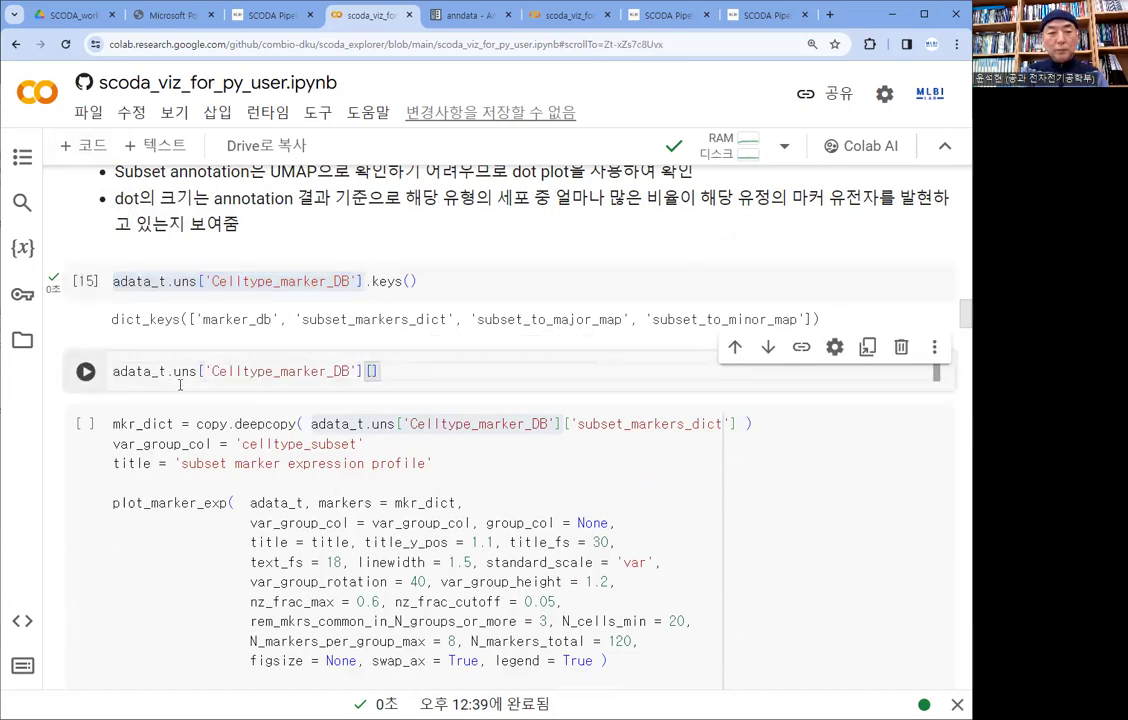
type("'")
left_click_drag(201, 323, 278, 340)
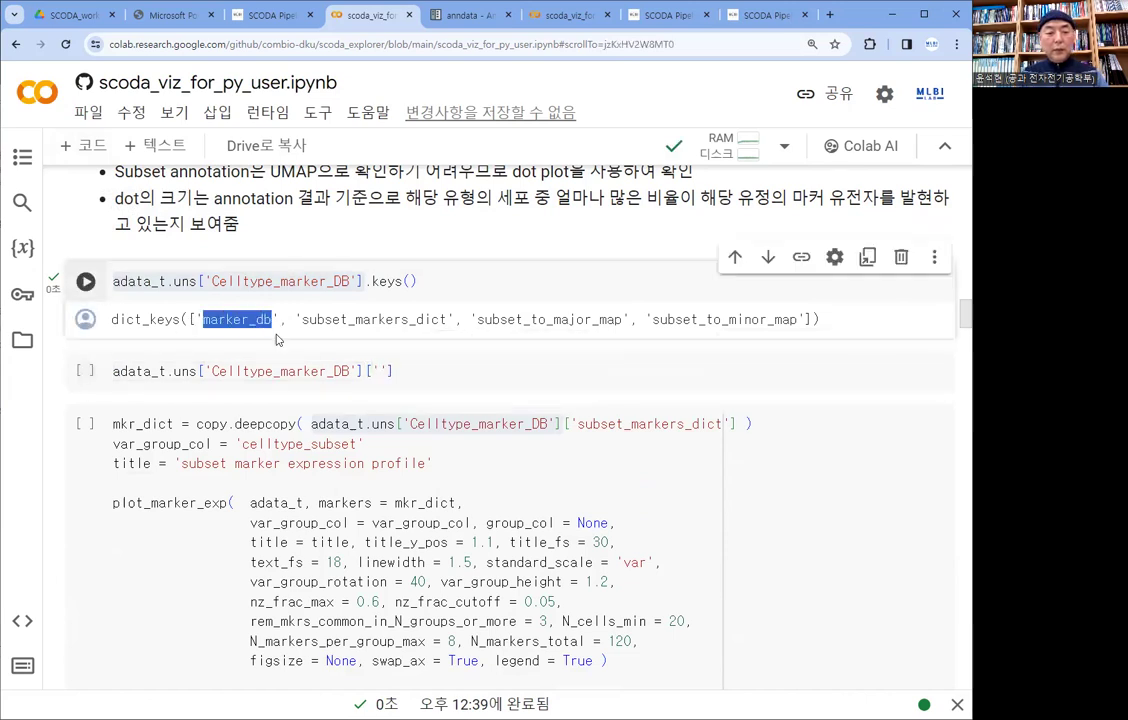
left_click(375, 368)
key("ctrl+v")
left_click_drag(362, 371, 101, 389)
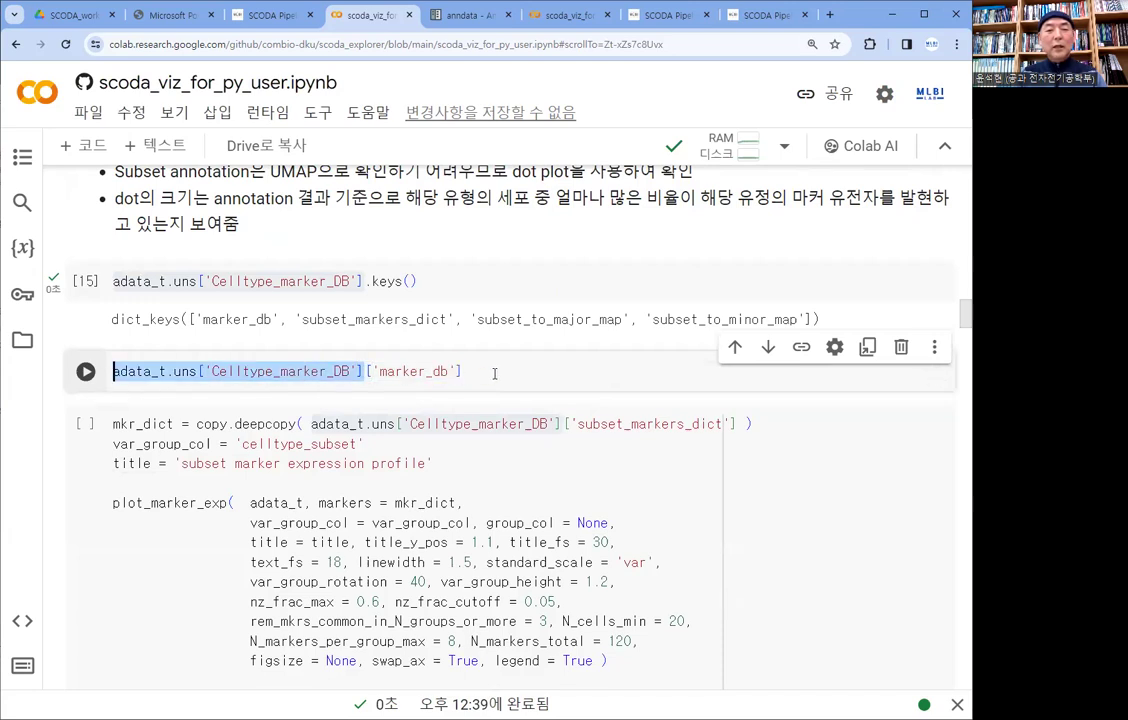
left_click(412, 372)
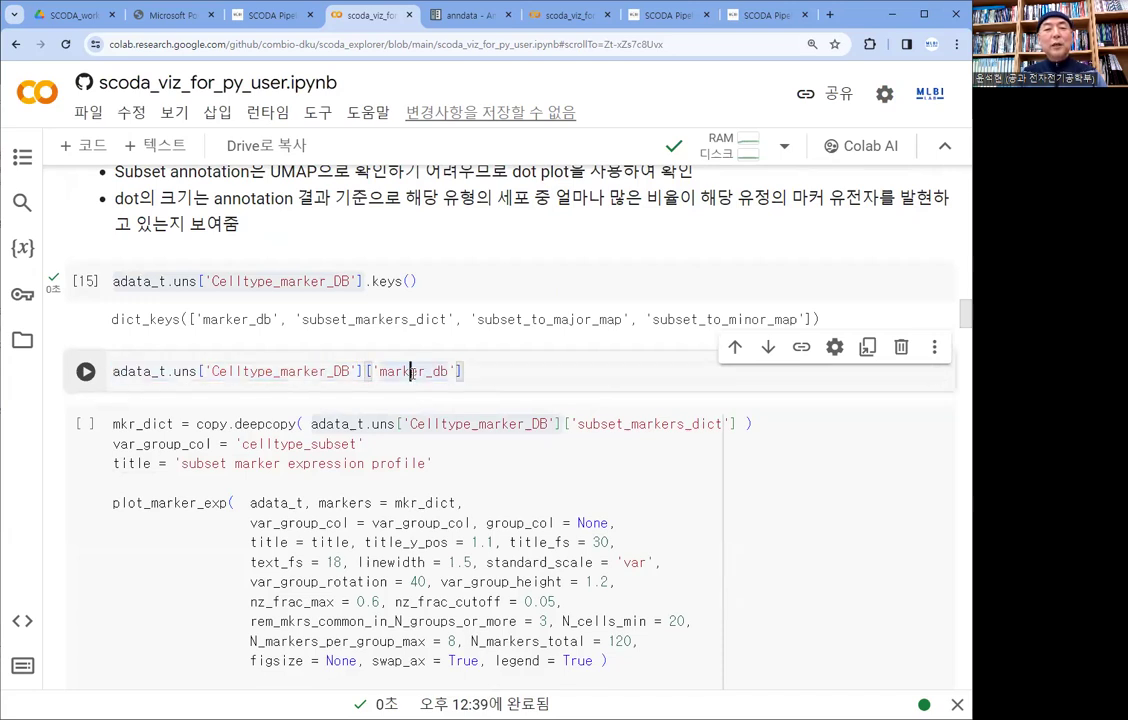
left_click(85, 372)
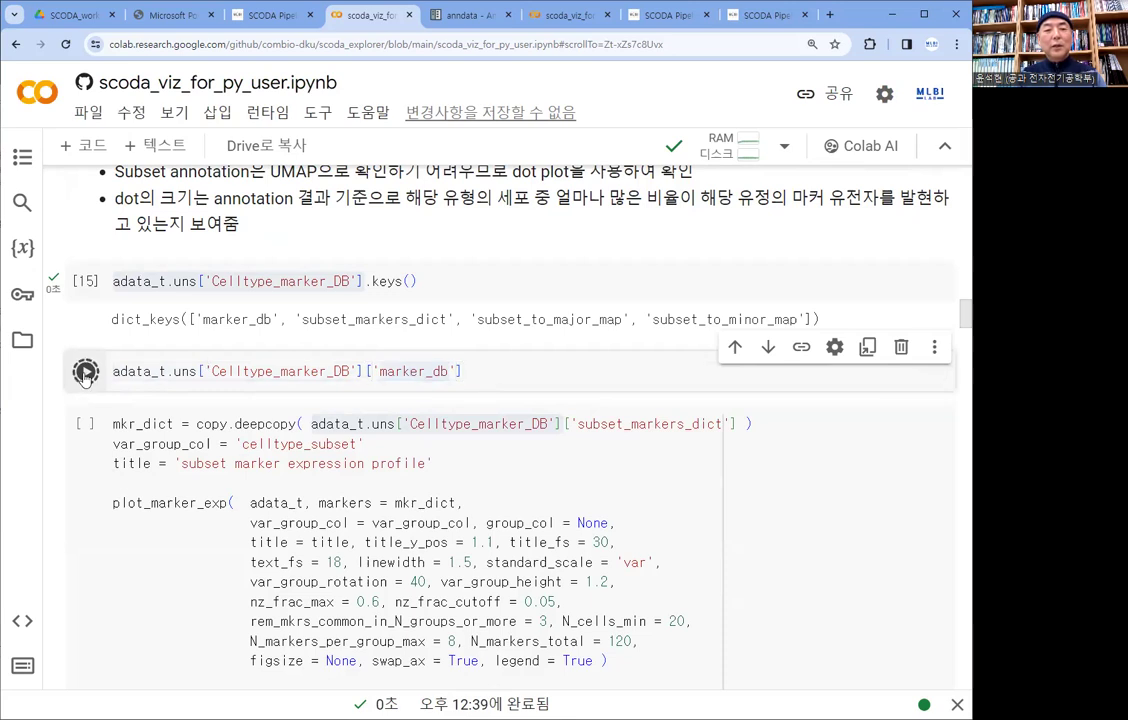
Step: Examine the marker_db table's tissue, major, minor and subset cell type, exp and marker gene columns
scroll(500, 385, "down", 2)
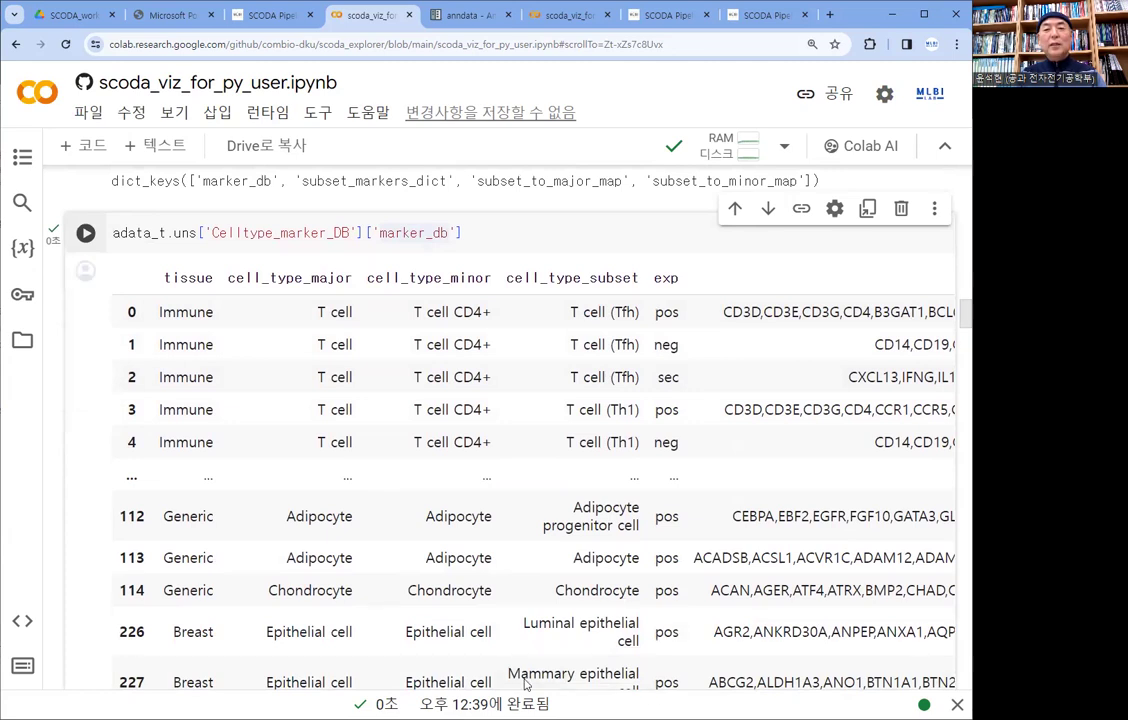
scroll(252, 491, "down", 2)
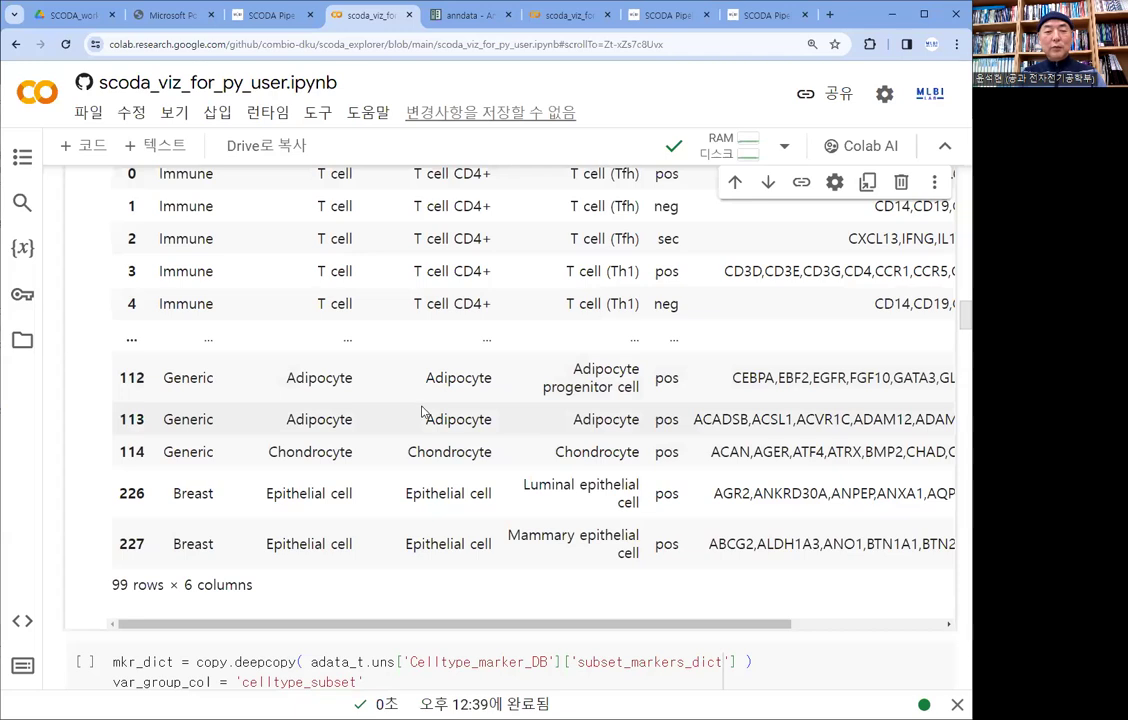
scroll(422, 412, "down", 3)
scroll(382, 390, "up", 2)
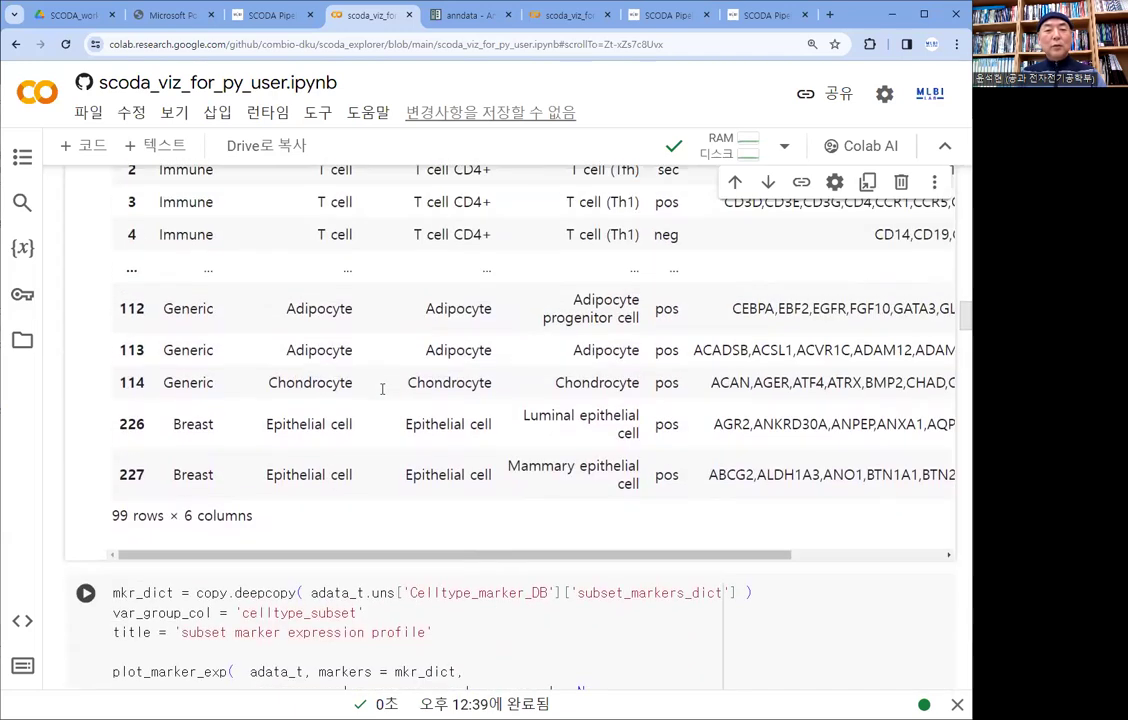
Step: Run the plot_marker_exp cell for celltype_subset and view the resulting subset marker expression dot plot
scroll(504, 298, "down", 3)
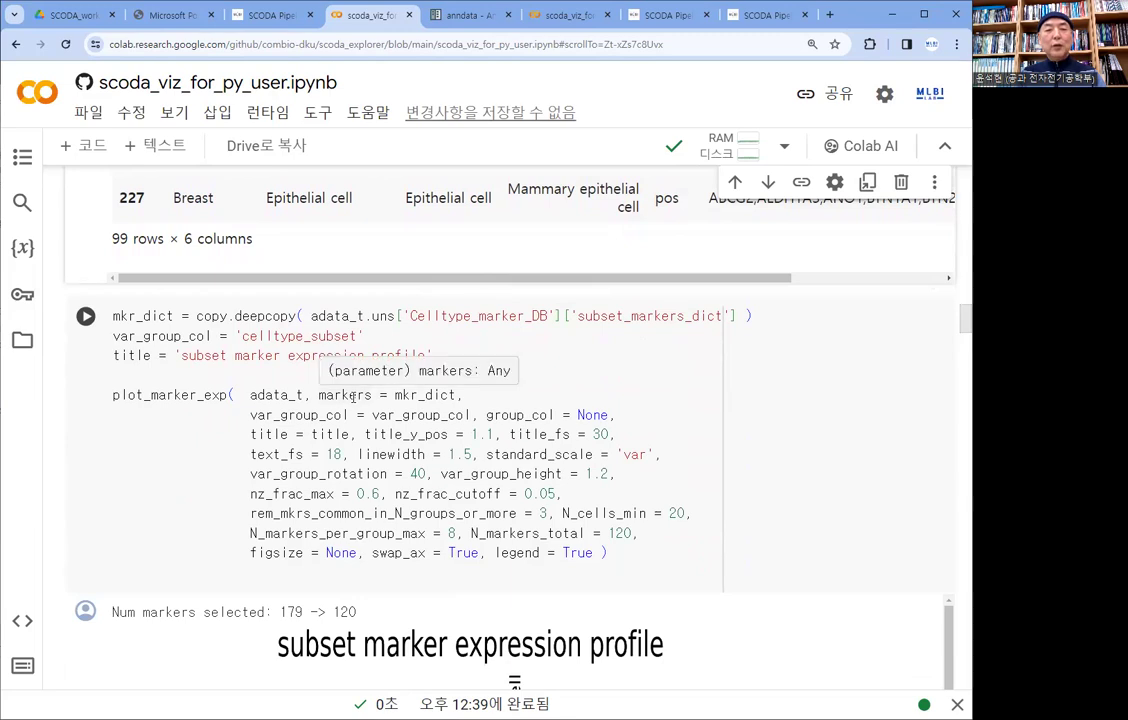
left_click(86, 318)
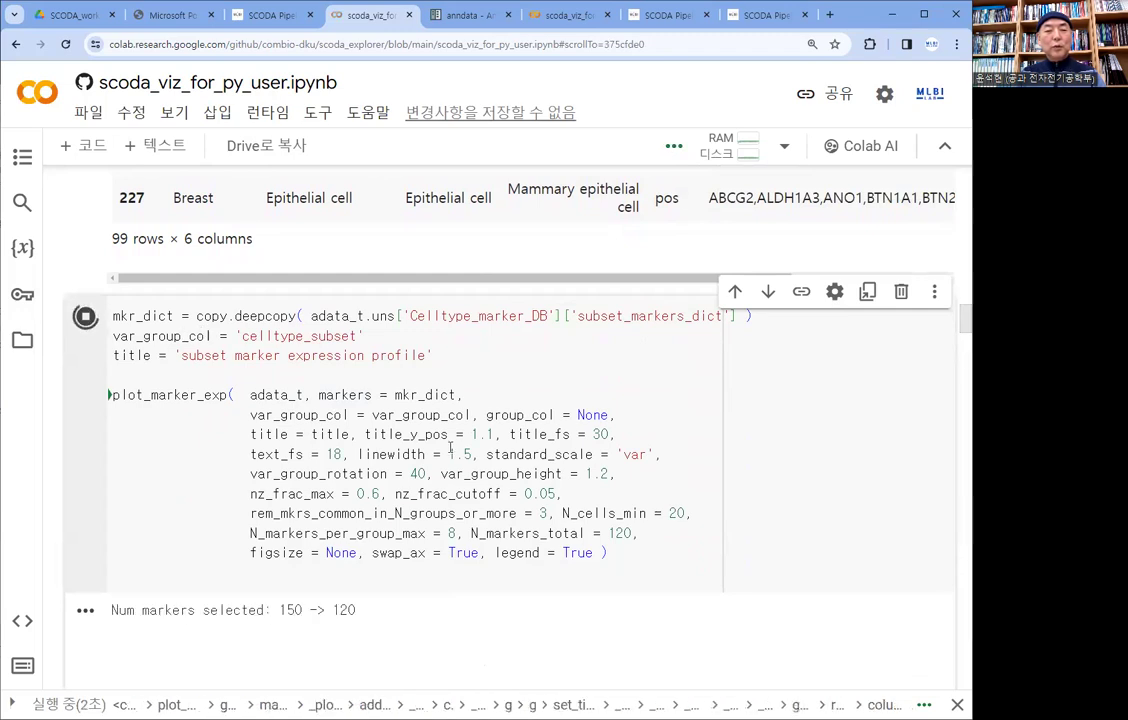
scroll(450, 447, "down", 2)
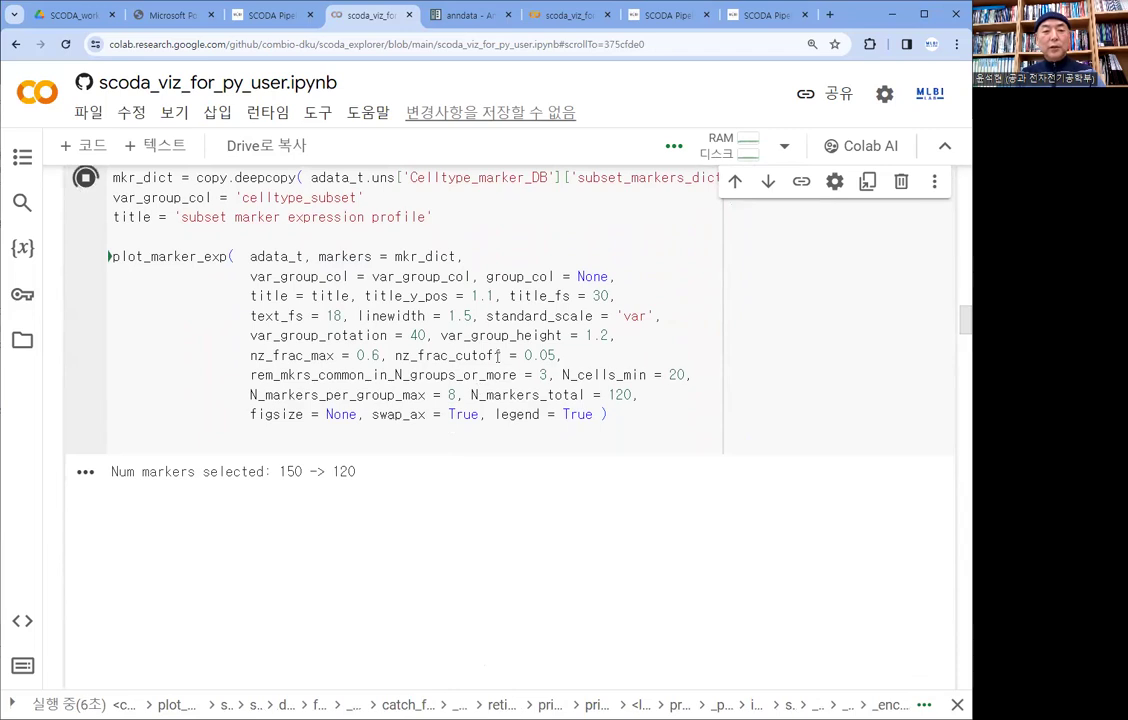
scroll(940, 442, "down", 3)
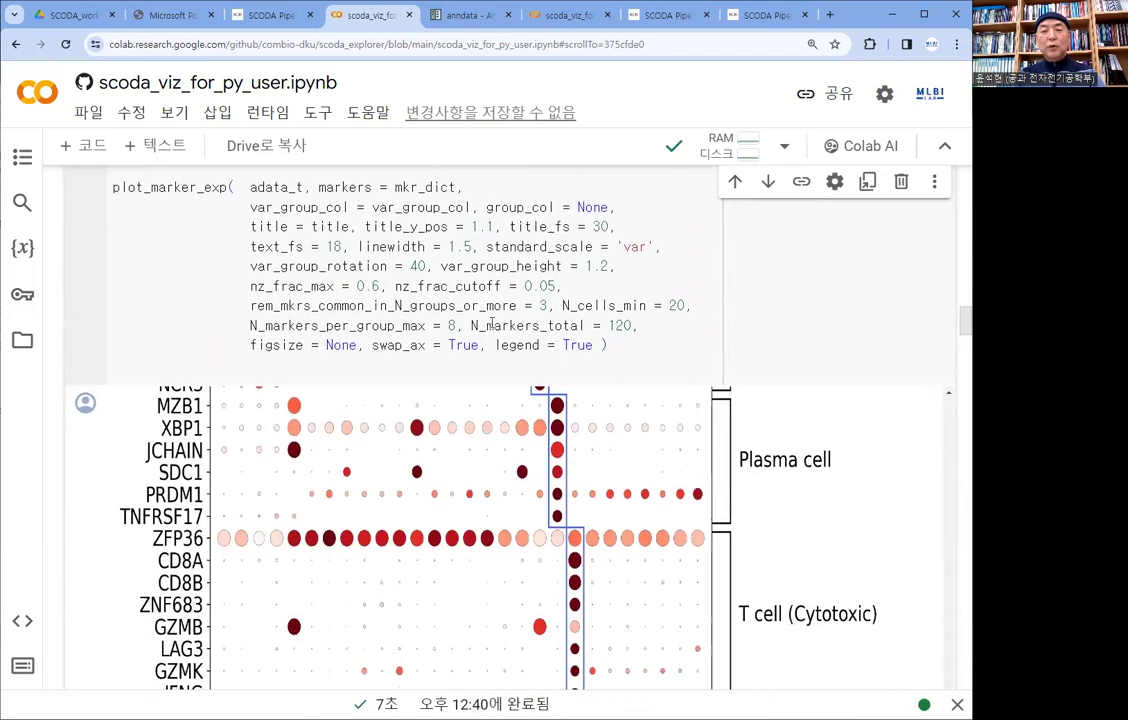
scroll(846, 448, "up", 10)
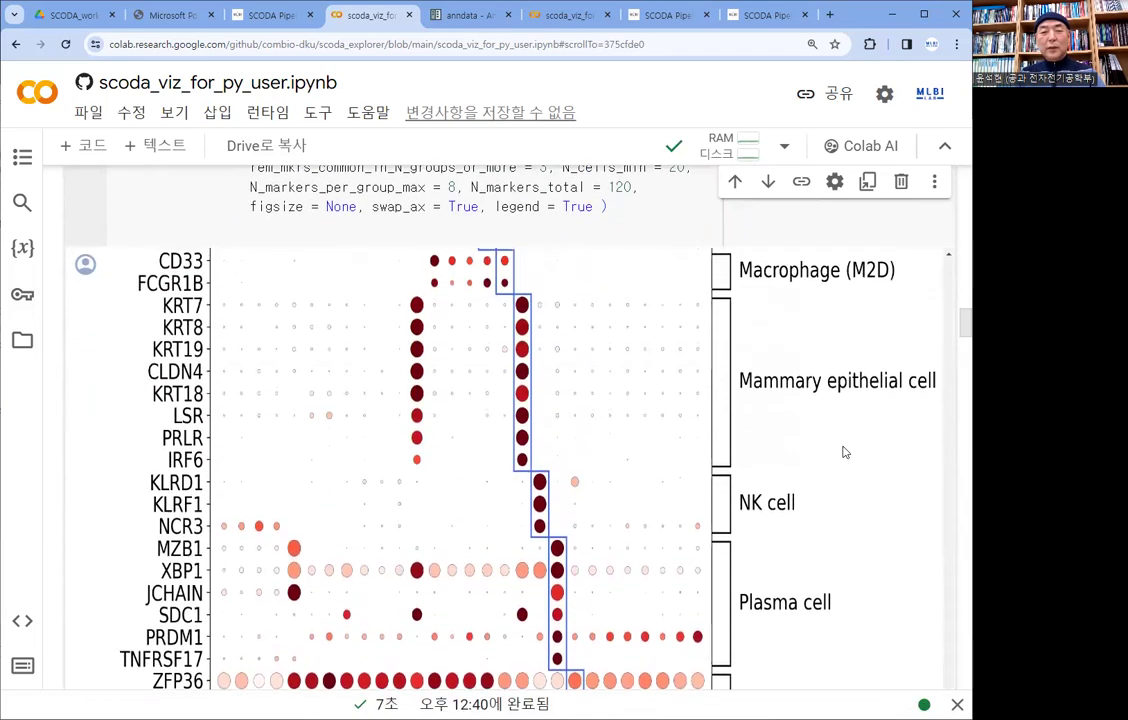
Step: Examine the subset dot plot's marker rows for the B cell subsets, plasmacytoid DC, endothelial cells, fibroblasts and ILCs
scroll(834, 442, "up", 10)
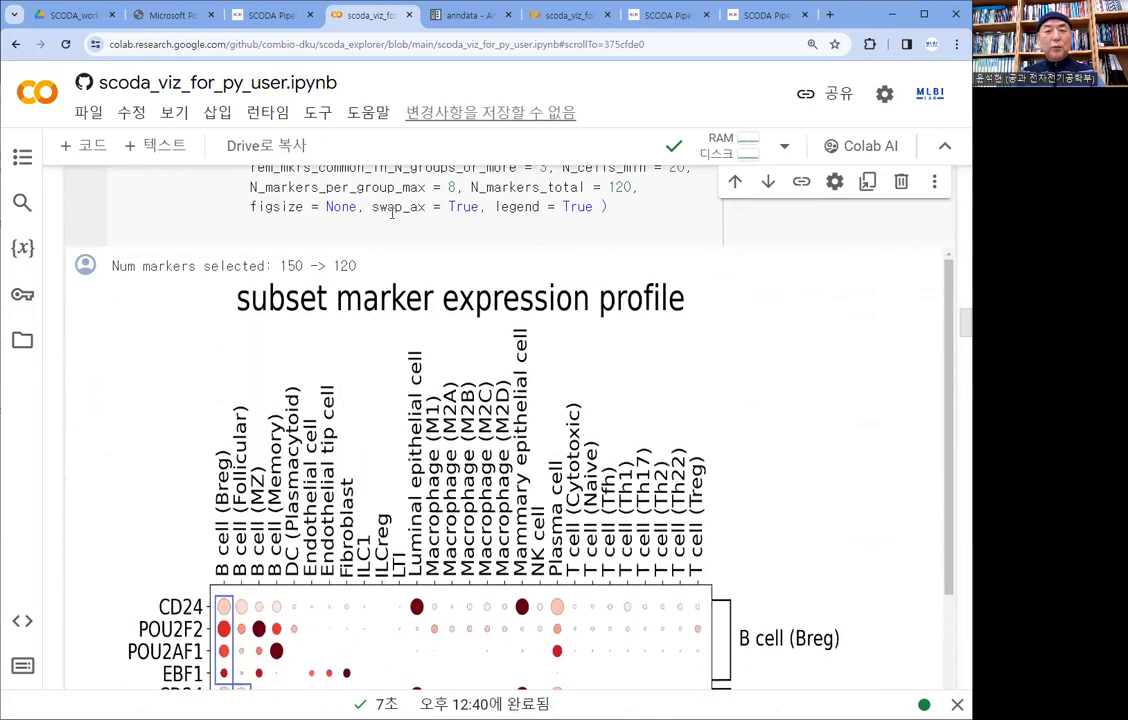
scroll(392, 210, "down", 1)
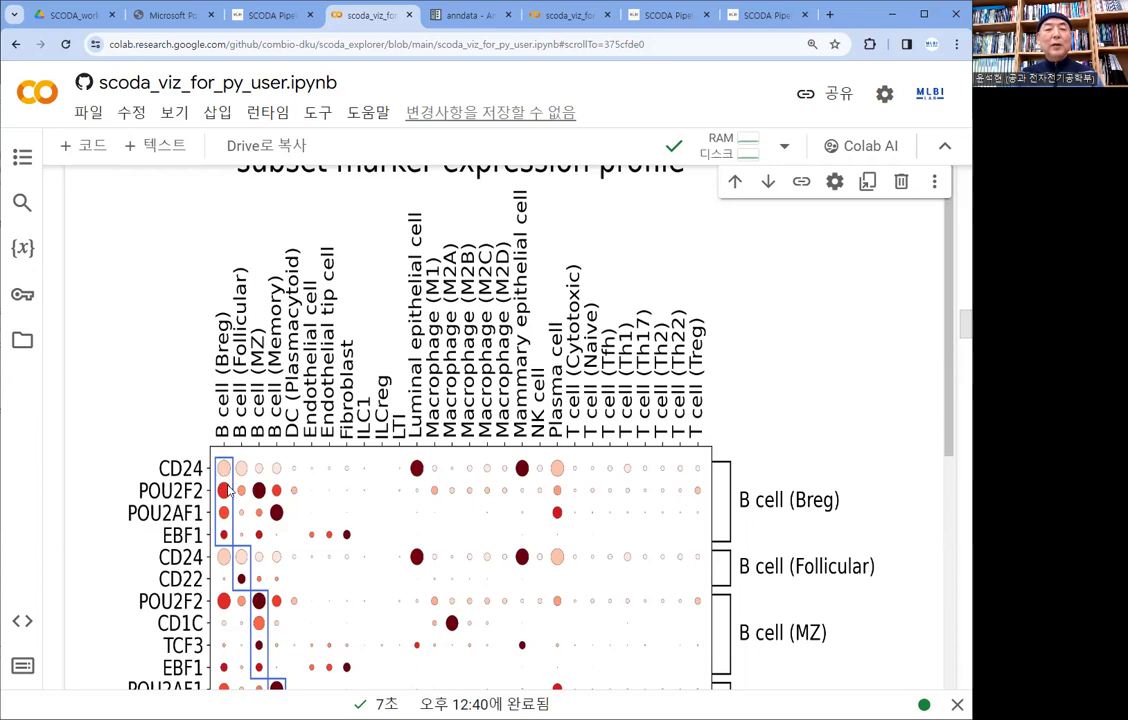
scroll(210, 462, "down", 3)
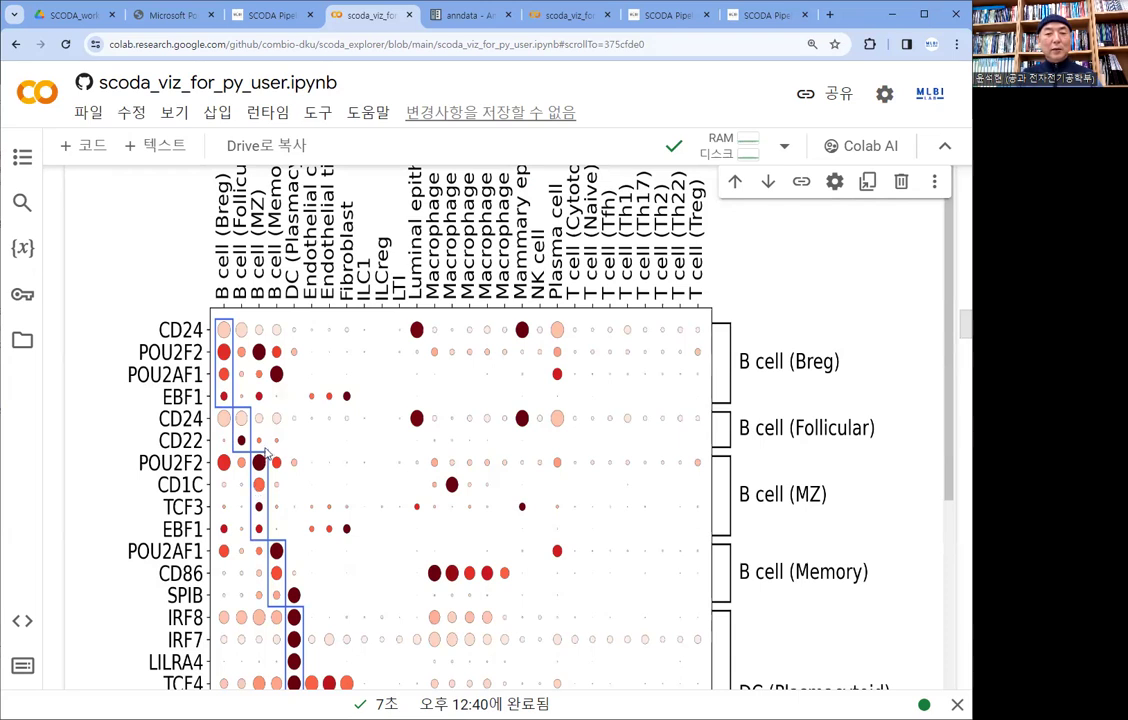
scroll(297, 556, "down", 2)
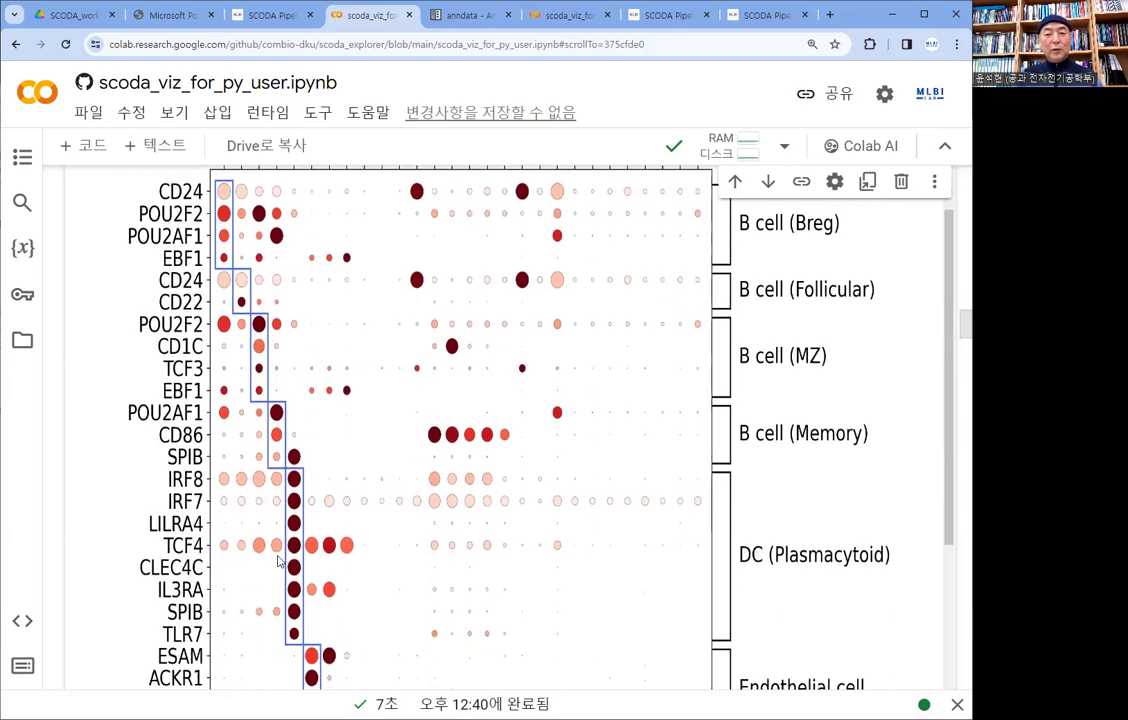
scroll(275, 560, "down", 1)
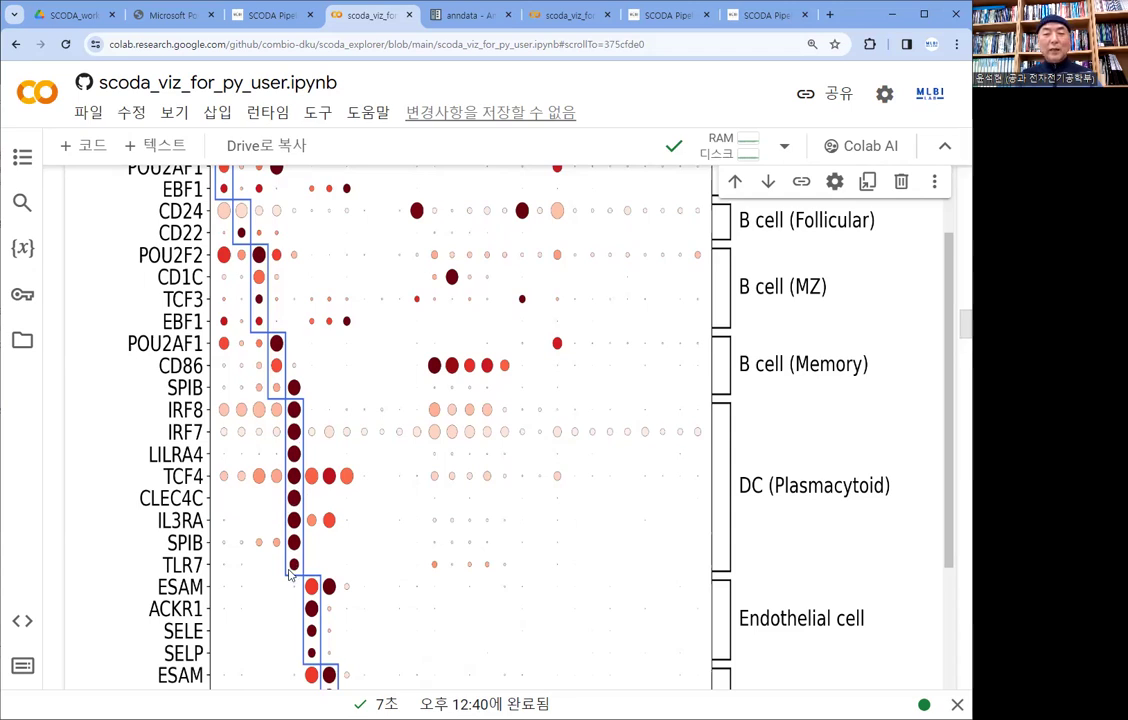
scroll(295, 555, "down", 2)
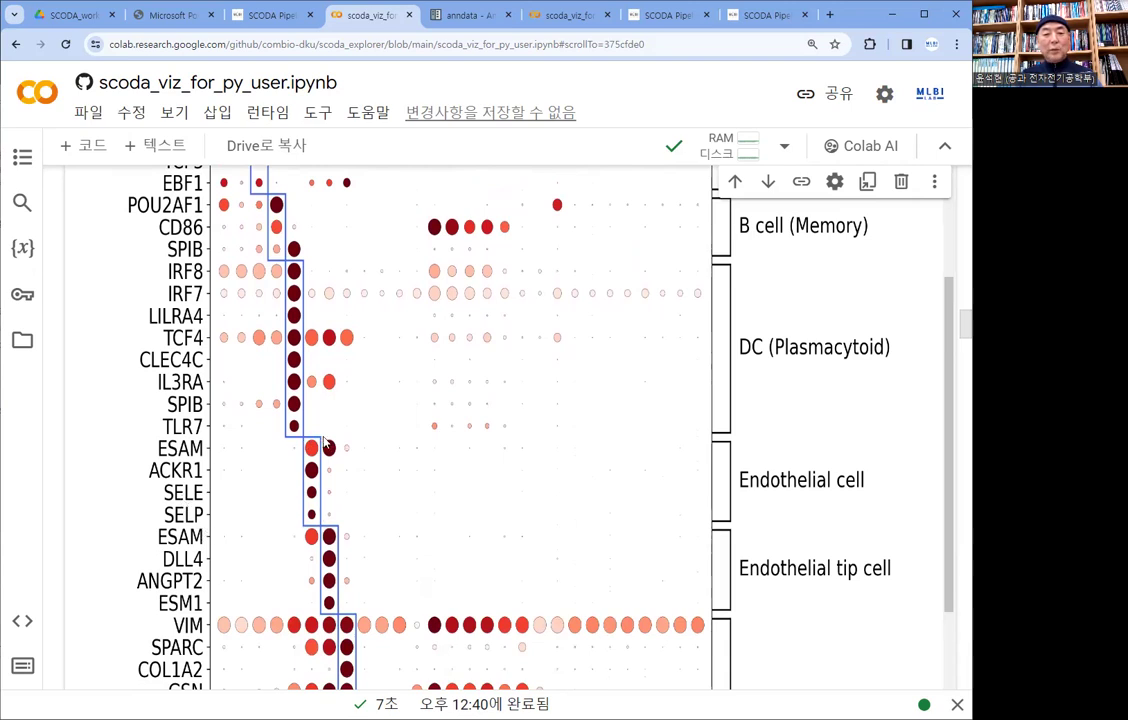
scroll(336, 516, "down", 2)
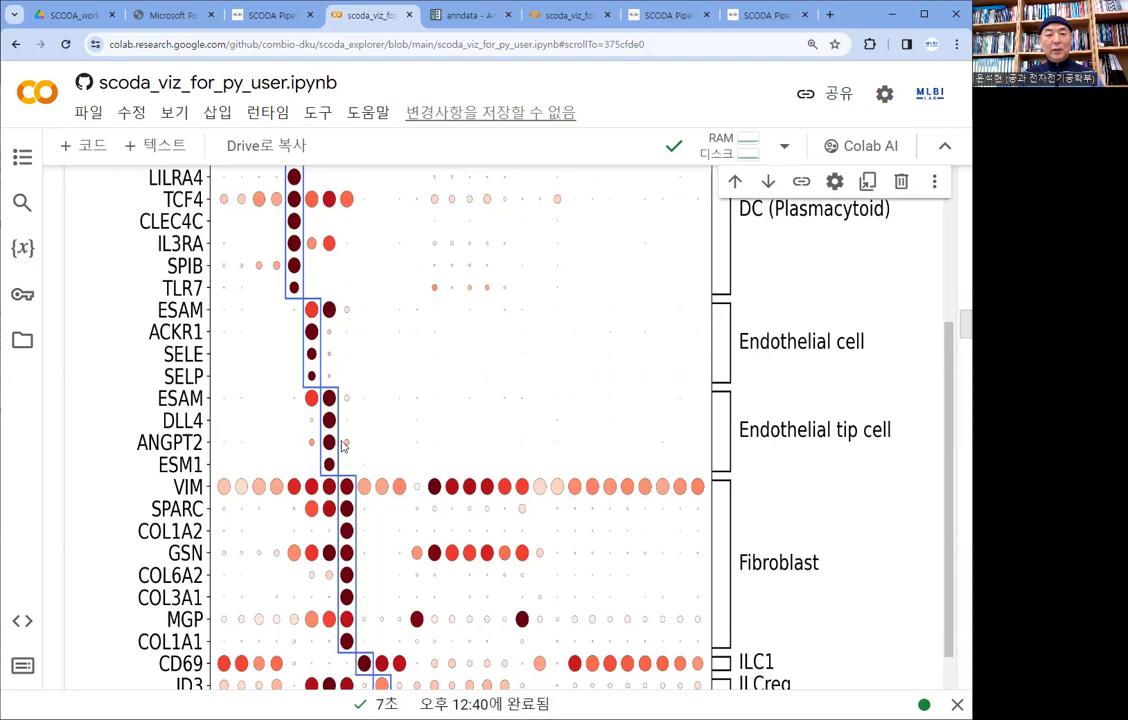
scroll(343, 450, "down", 2)
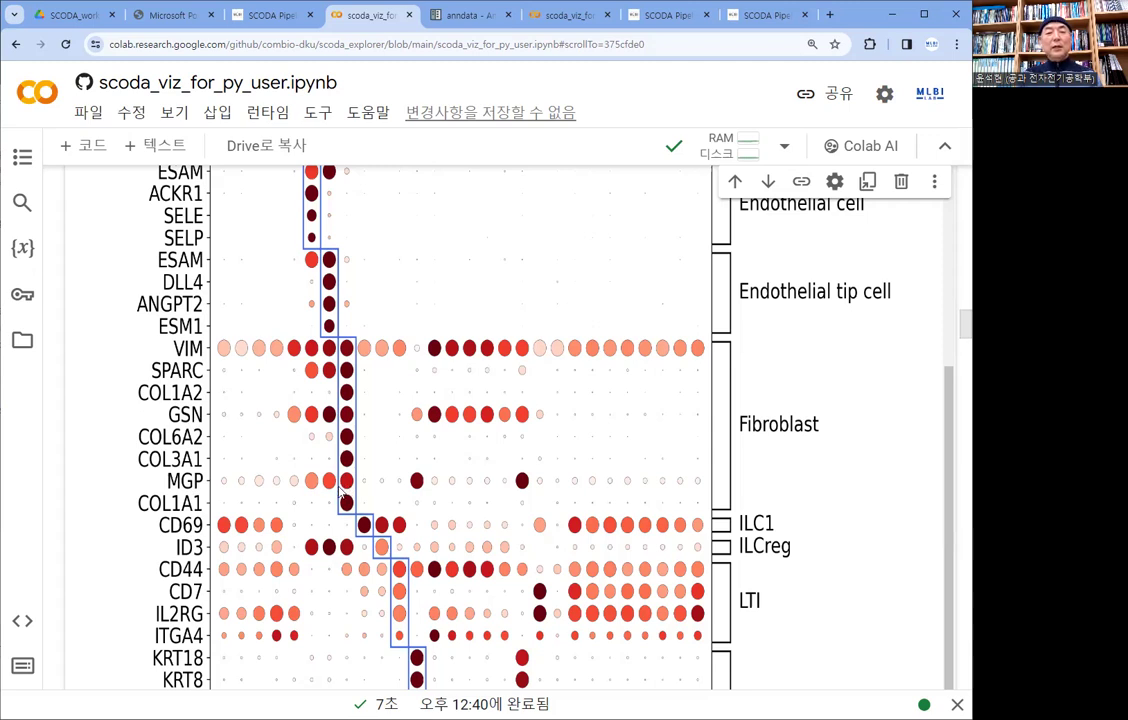
scroll(342, 490, "down", 1)
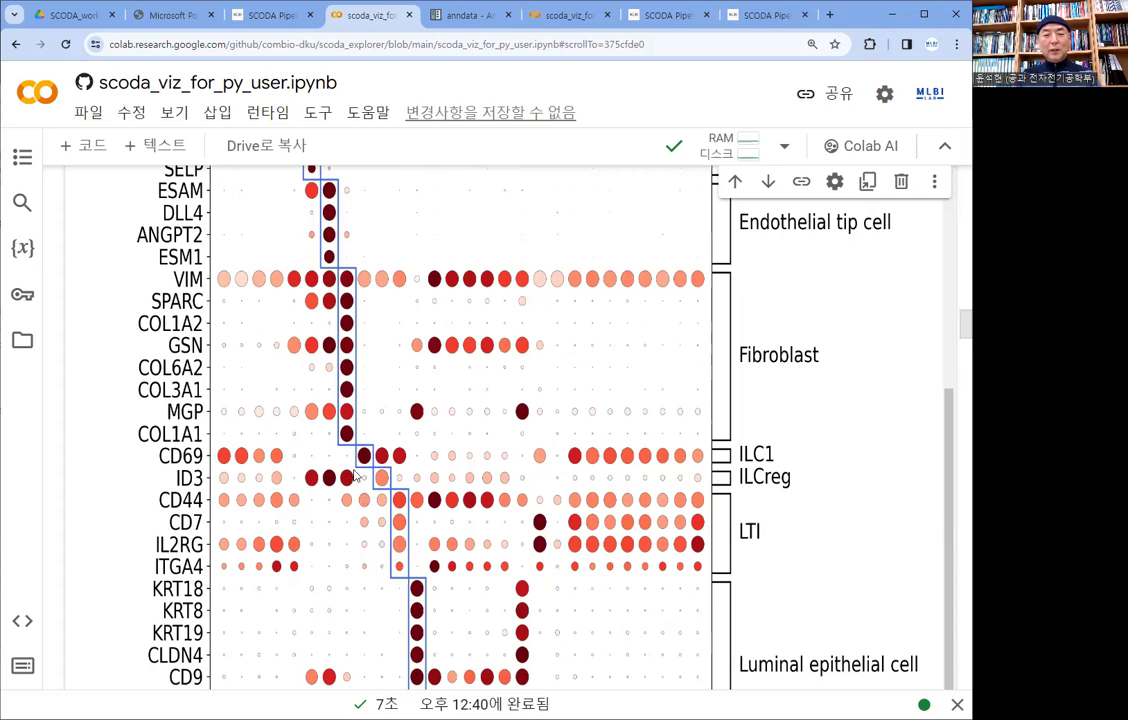
Step: Compare the luminal epithelial cell marker rows with the mammary epithelial cell column of the subset dot plot
scroll(425, 530, "down", 1)
scroll(425, 530, "down", 3)
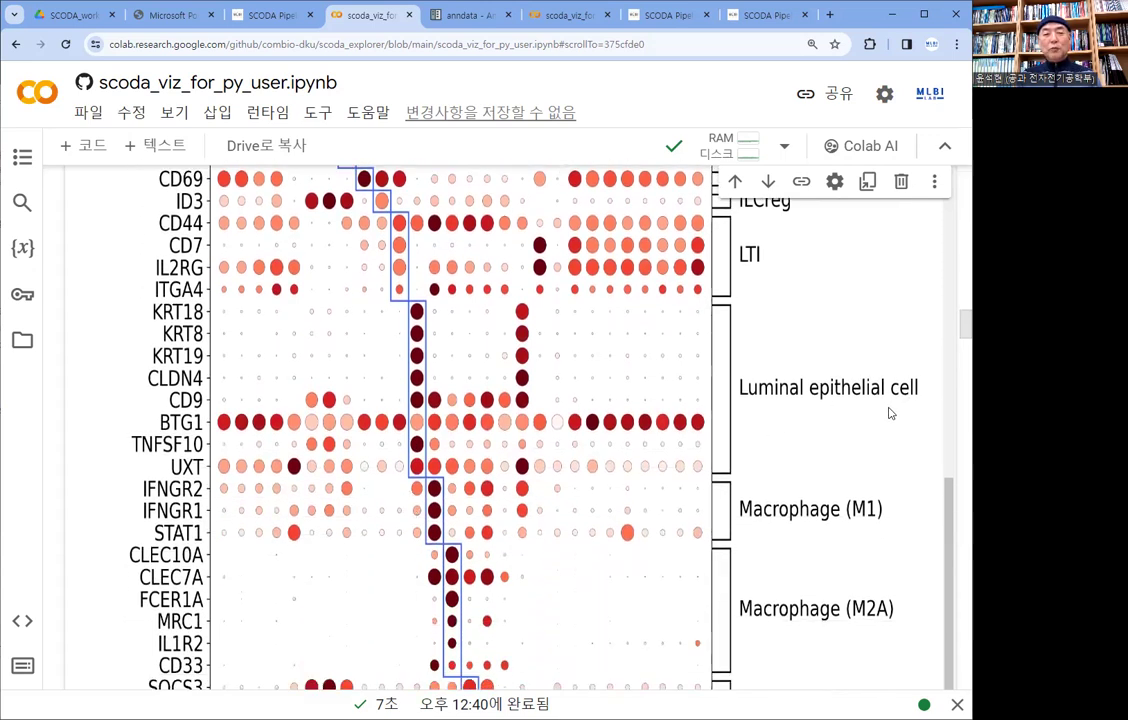
scroll(890, 414, "down", 3)
scroll(883, 420, "up", 3)
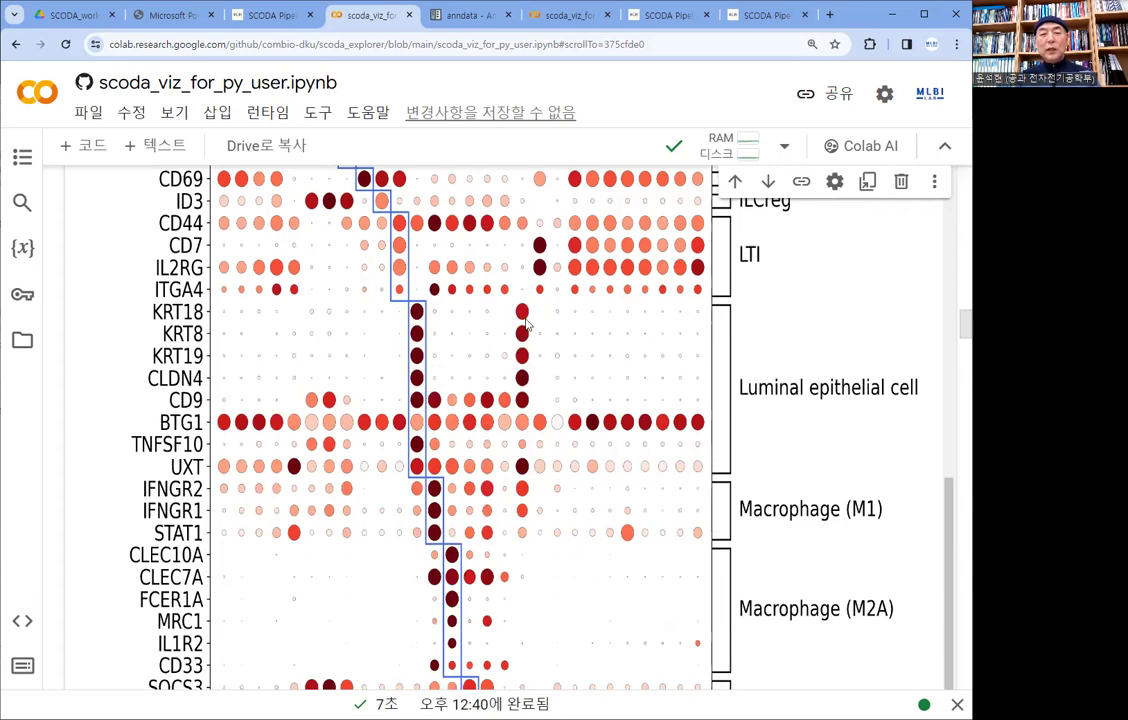
scroll(522, 325, "up", 5)
scroll(522, 325, "up", 10)
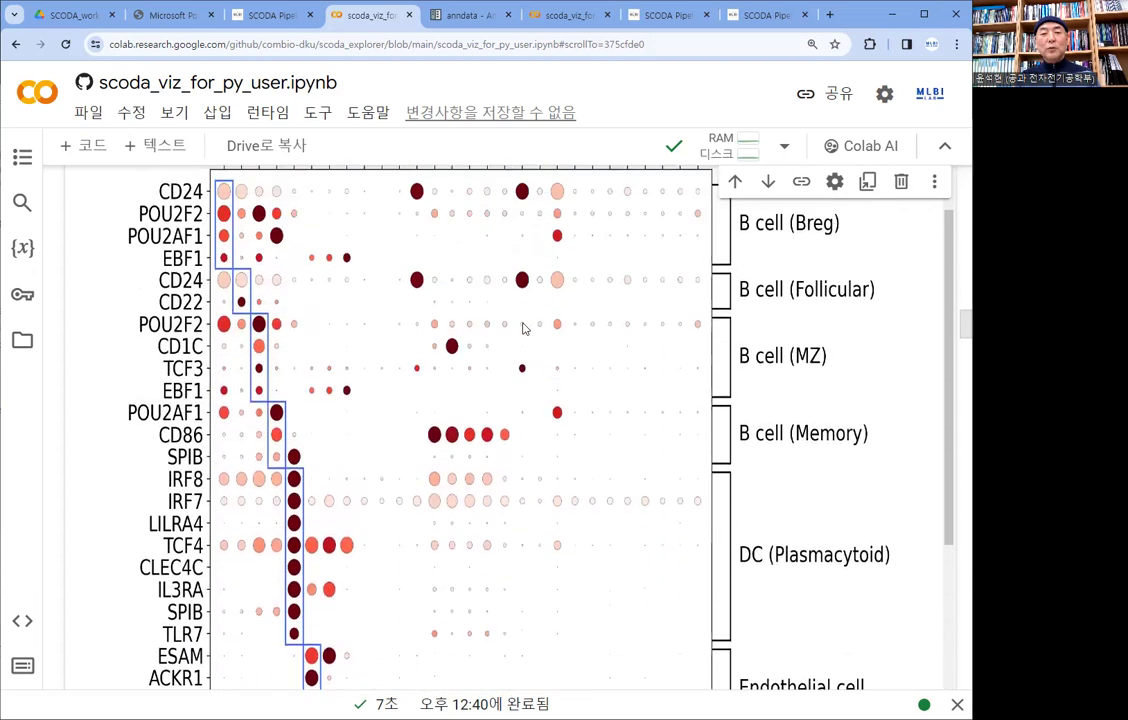
scroll(522, 328, "up", 2)
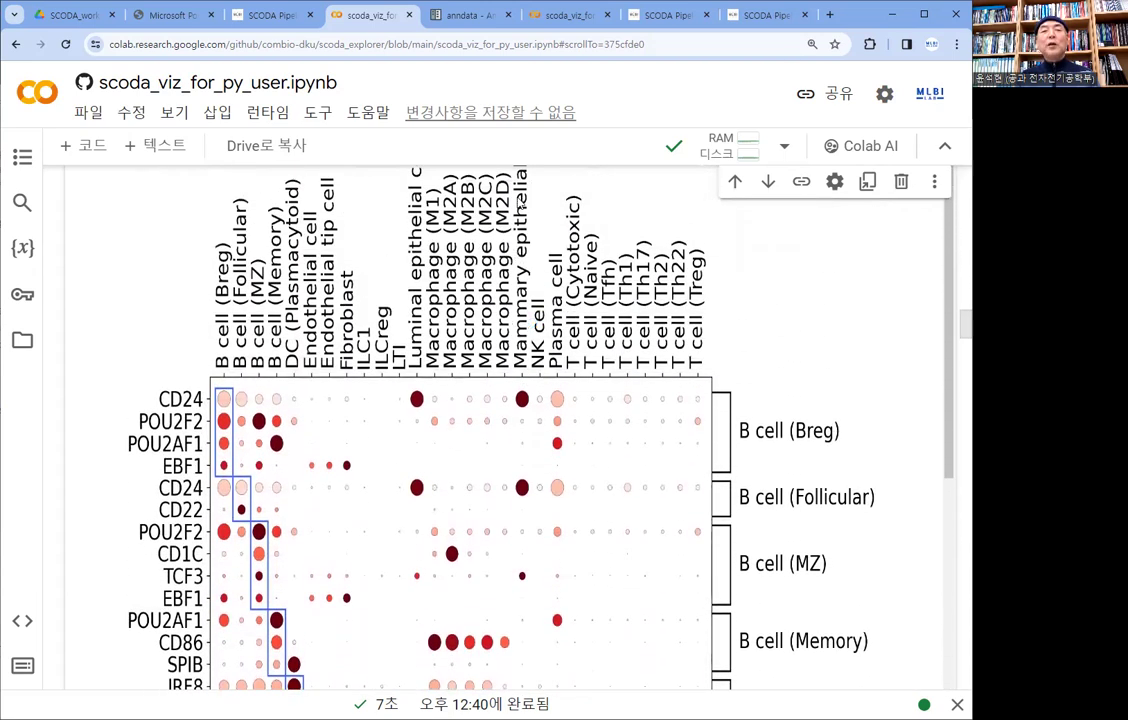
scroll(525, 228, "down", 7)
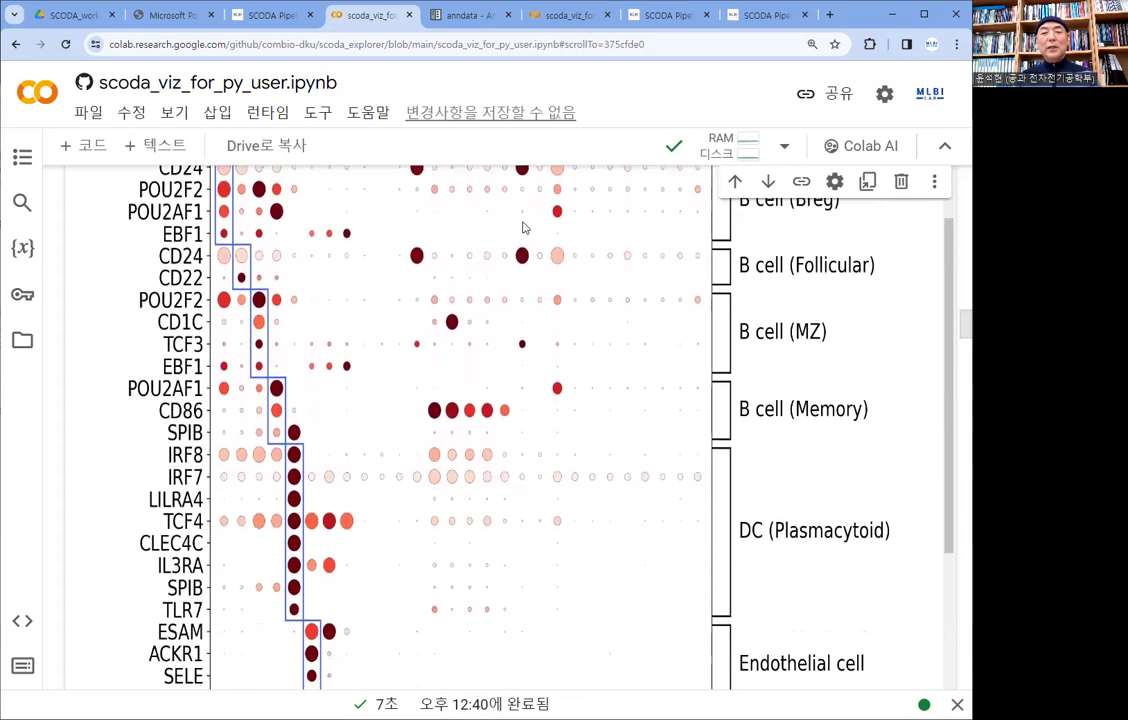
scroll(522, 233, "down", 3)
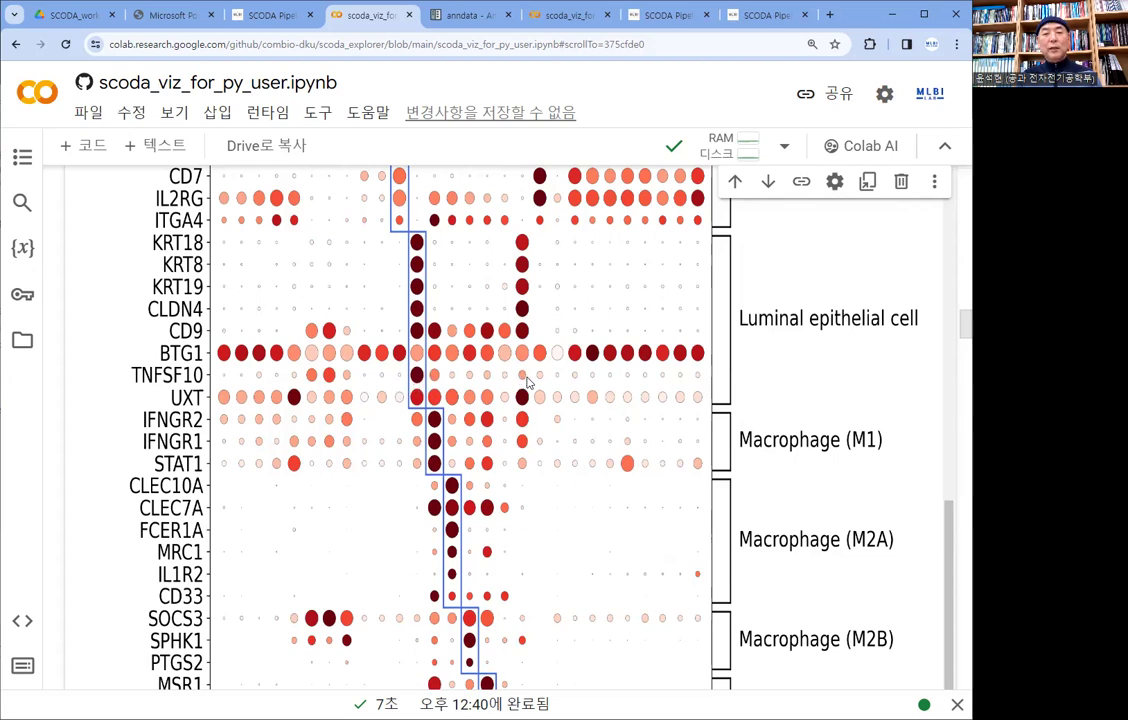
Step: Examine the dot plot's marker rows for macrophages M1 and M2A to M2D and for mammary epithelial cells
scroll(515, 438, "down", 1)
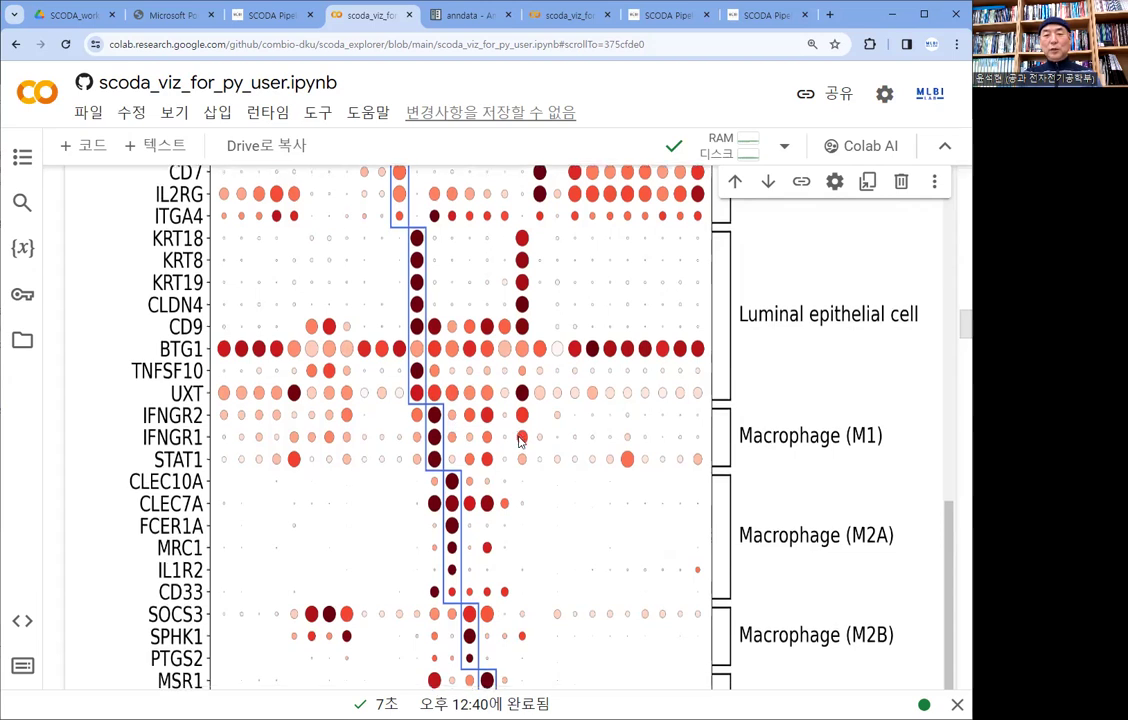
scroll(519, 443, "down", 1)
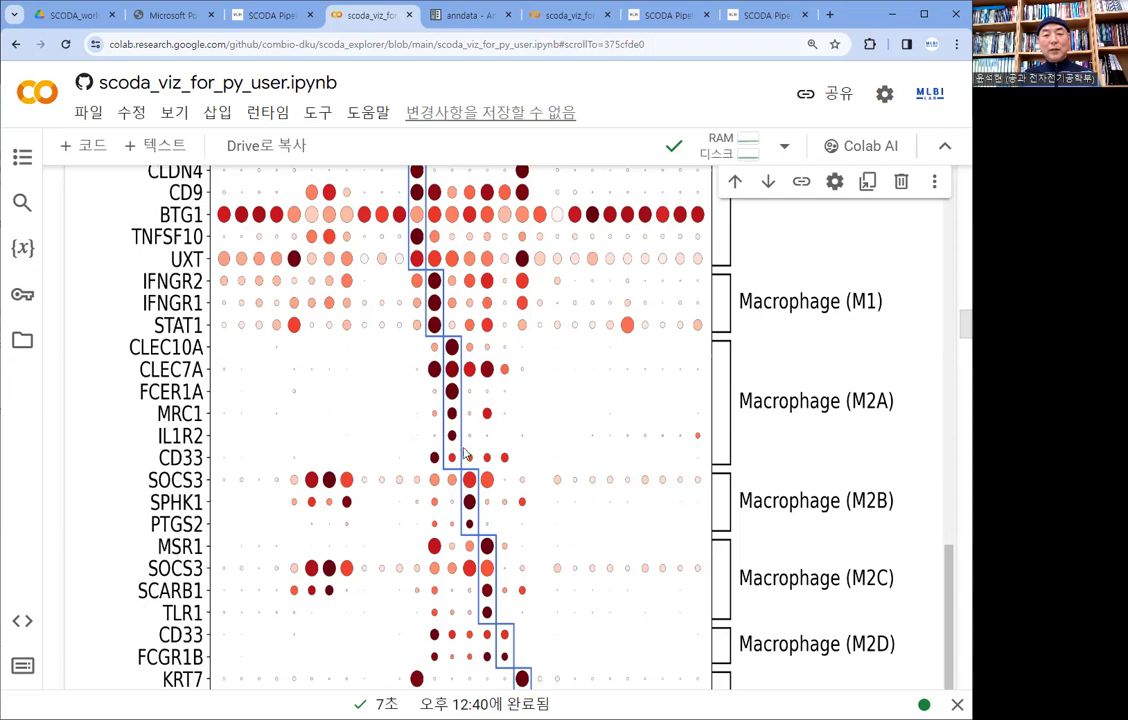
scroll(452, 388, "down", 3)
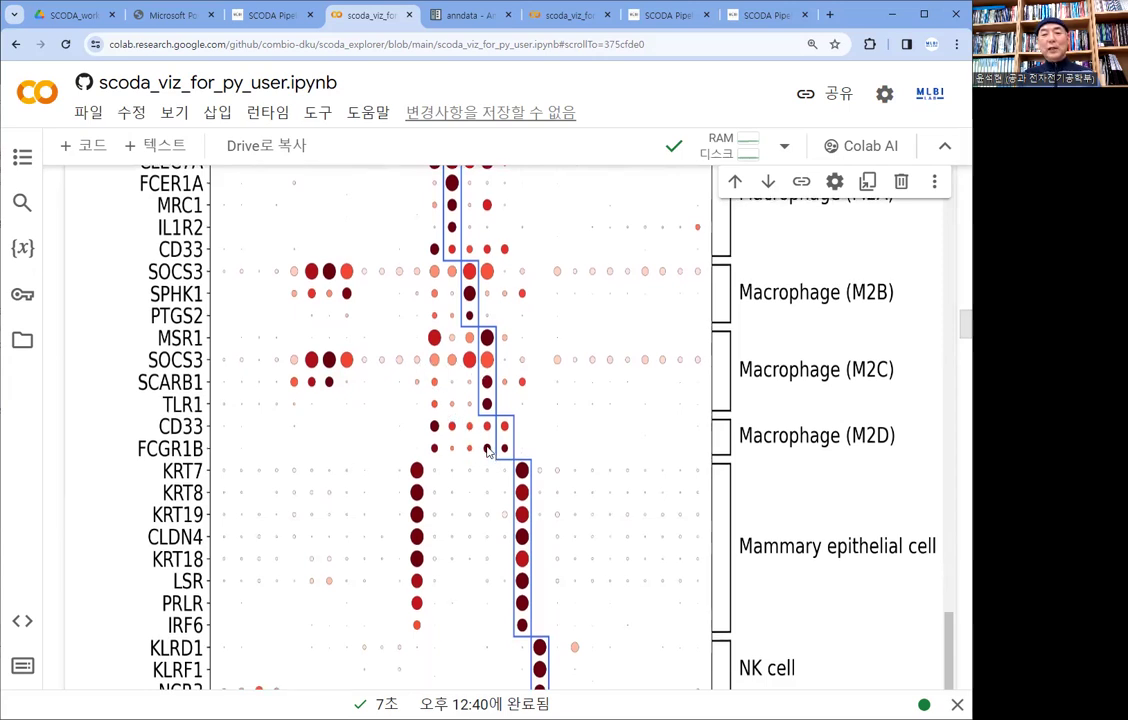
scroll(490, 455, "down", 2)
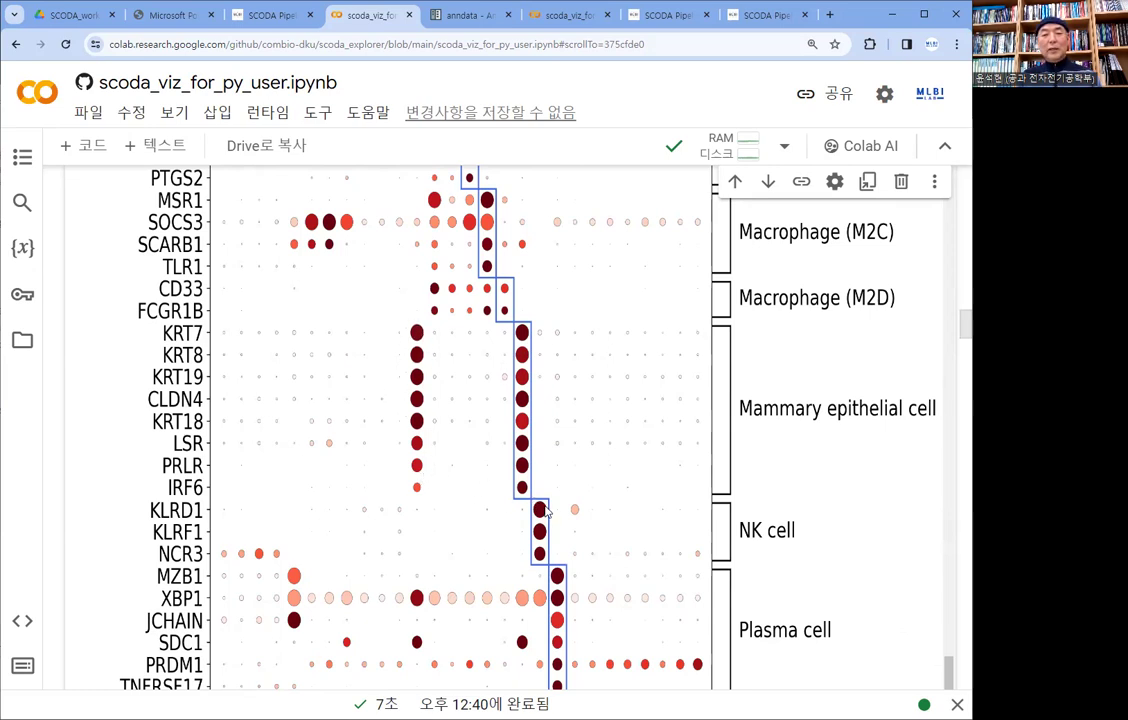
Step: Return to the marker gene UMAPs and check the celltype_major and celltype_minor plots against the individual marker plots
scroll(546, 512, "up", 8)
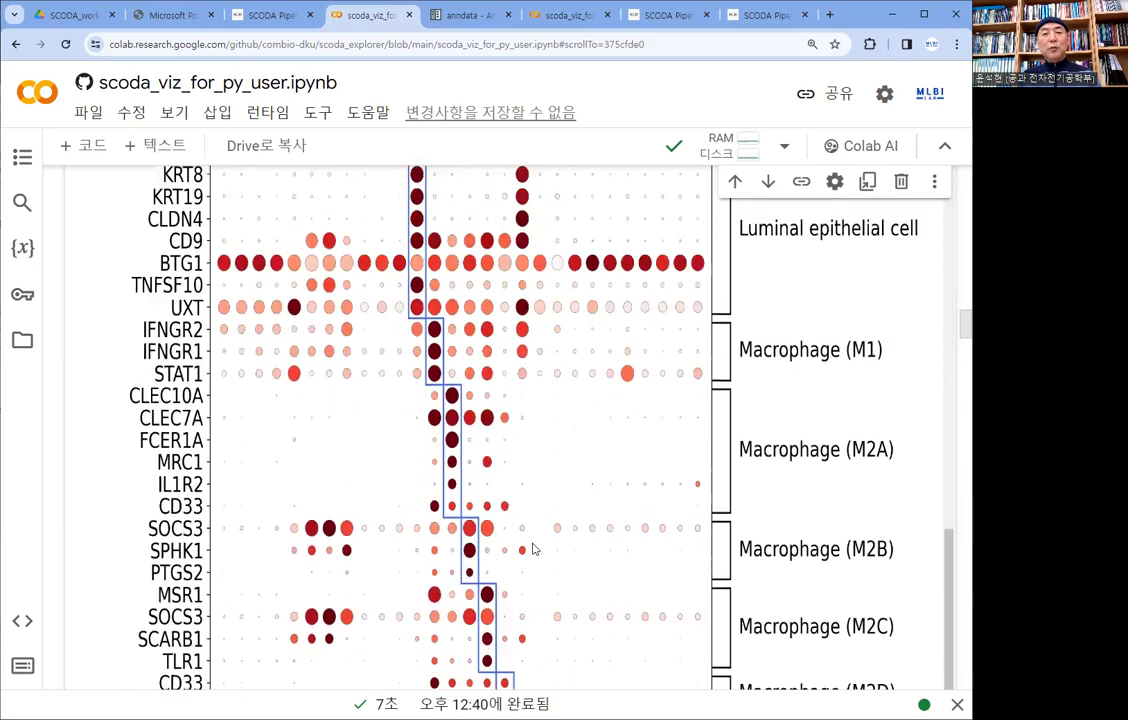
scroll(543, 522, "up", 20)
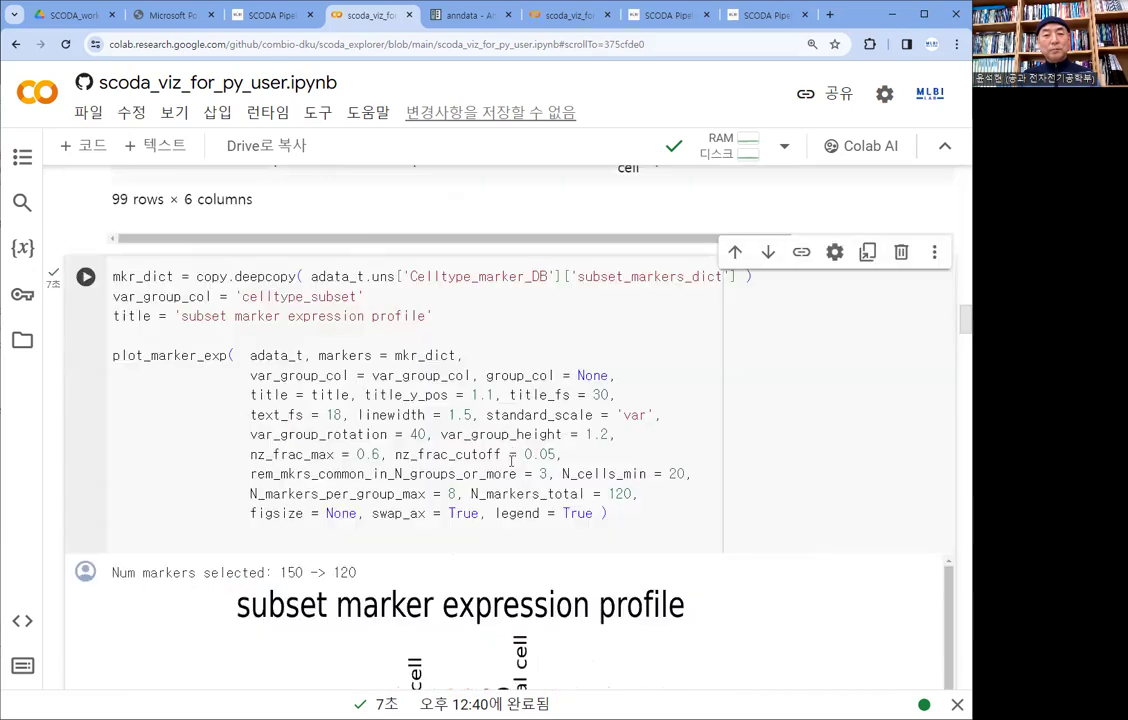
scroll(505, 456, "up", 15)
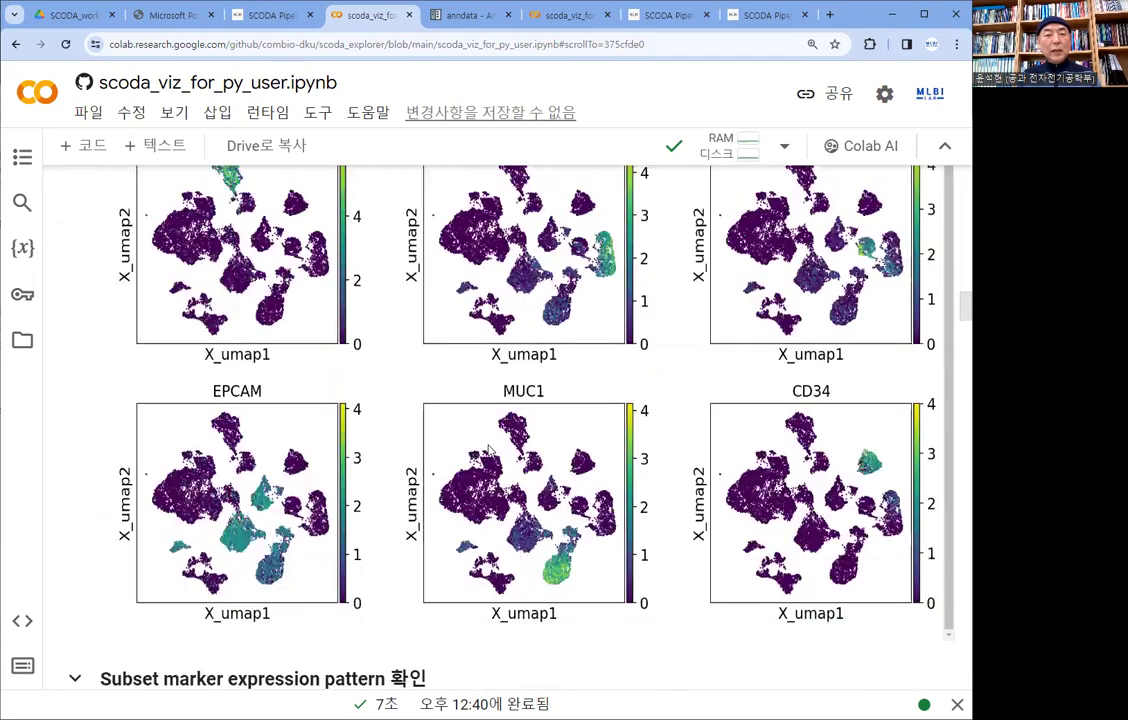
scroll(484, 449, "up", 5)
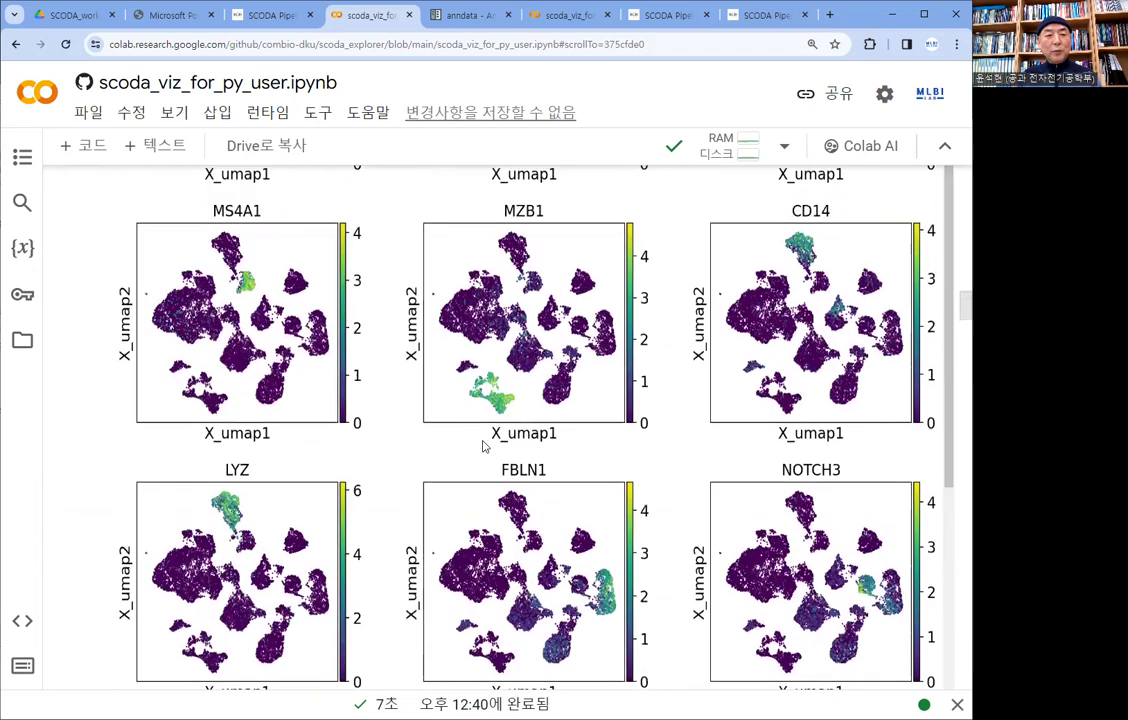
scroll(479, 445, "up", 4)
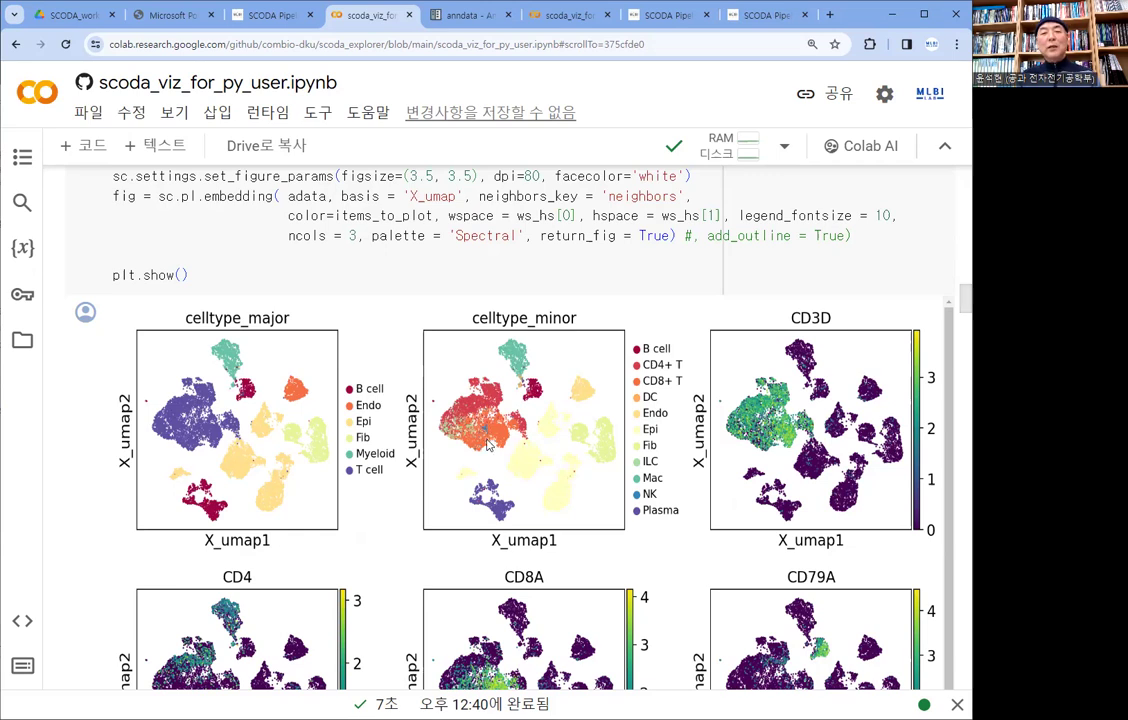
scroll(580, 515, "down", 3)
scroll(598, 503, "down", 8)
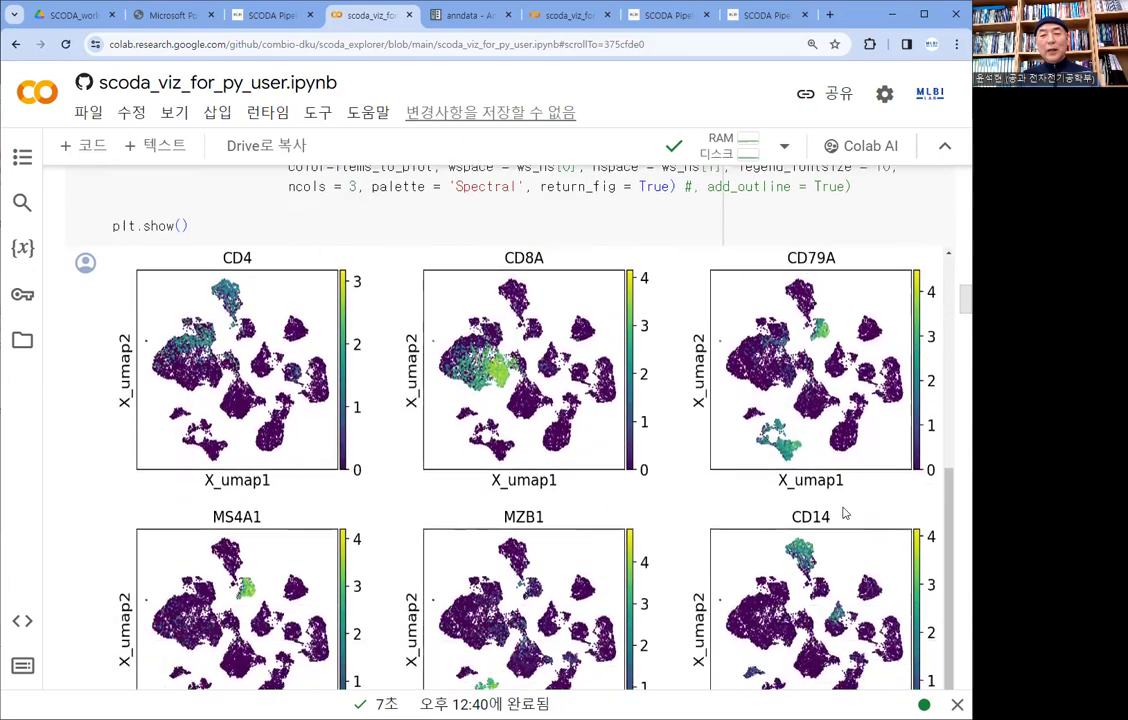
Step: Go back to the subset dot plot and examine the NK cell, plasma cell and cytotoxic T cell marker rows
scroll(912, 609, "down", 10)
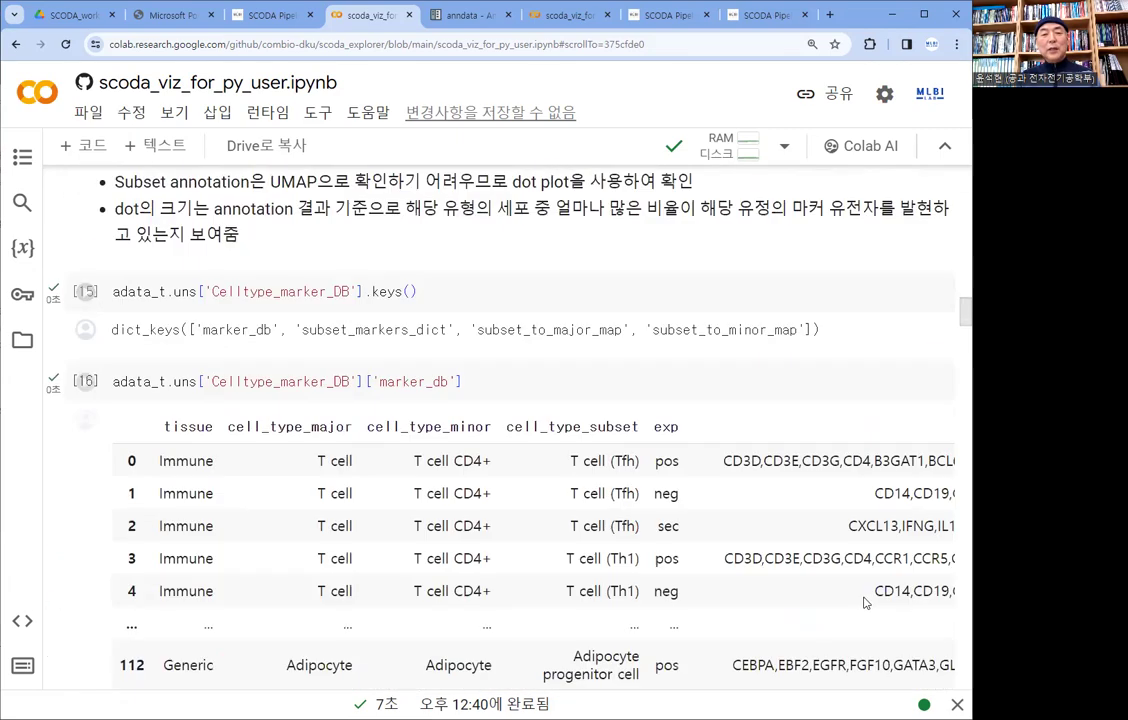
scroll(793, 596, "down", 10)
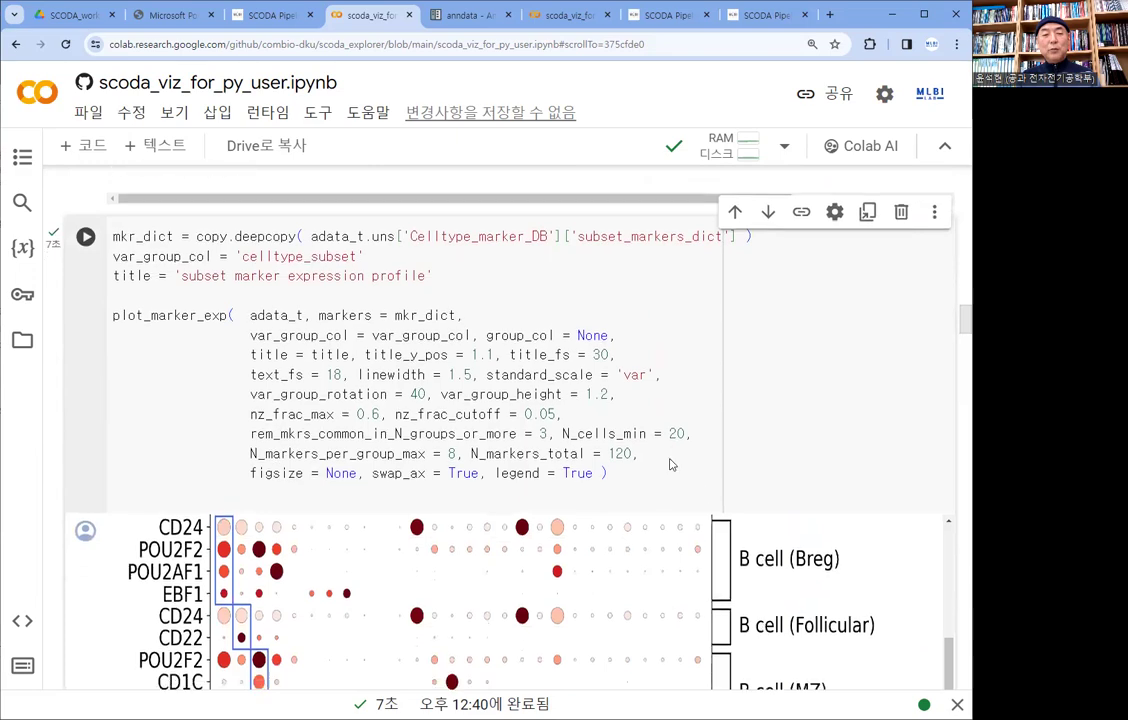
scroll(547, 491, "down", 5)
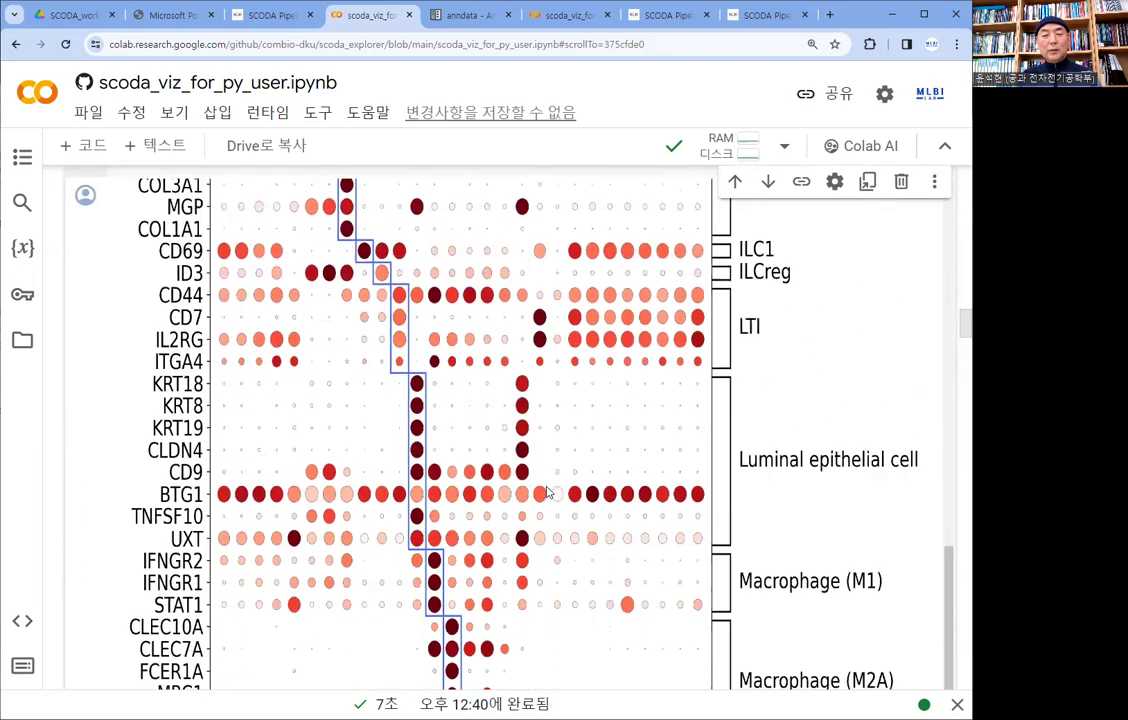
scroll(547, 491, "down", 5)
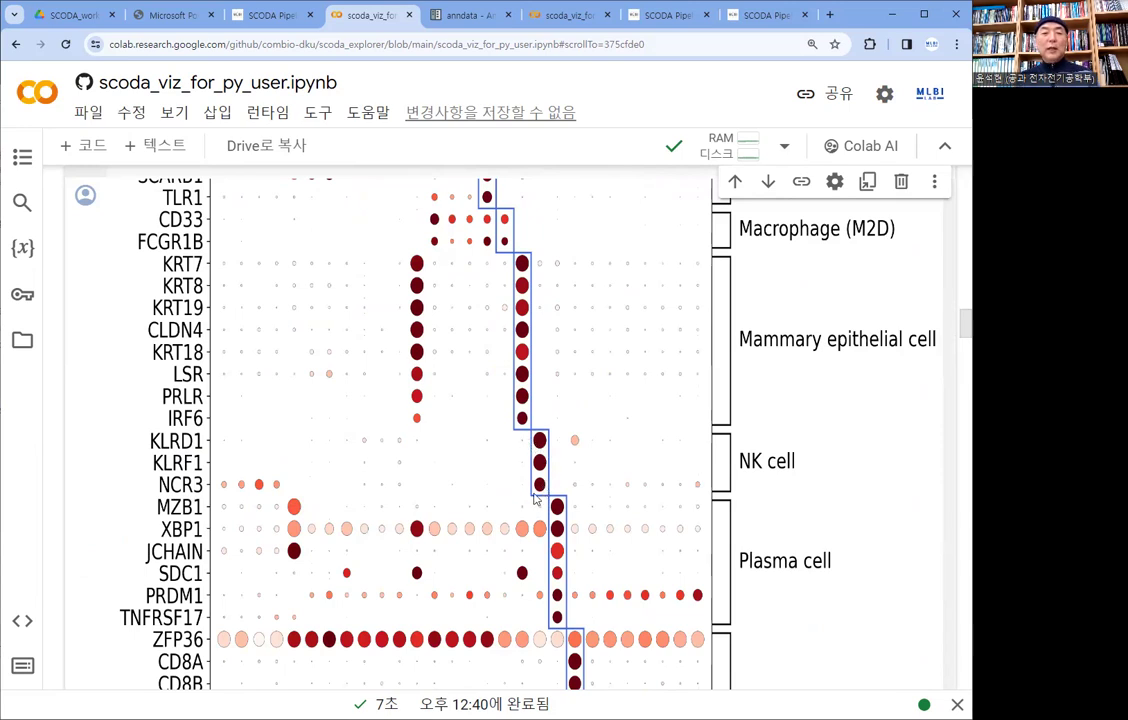
scroll(545, 497, "down", 1)
scroll(545, 497, "down", 2)
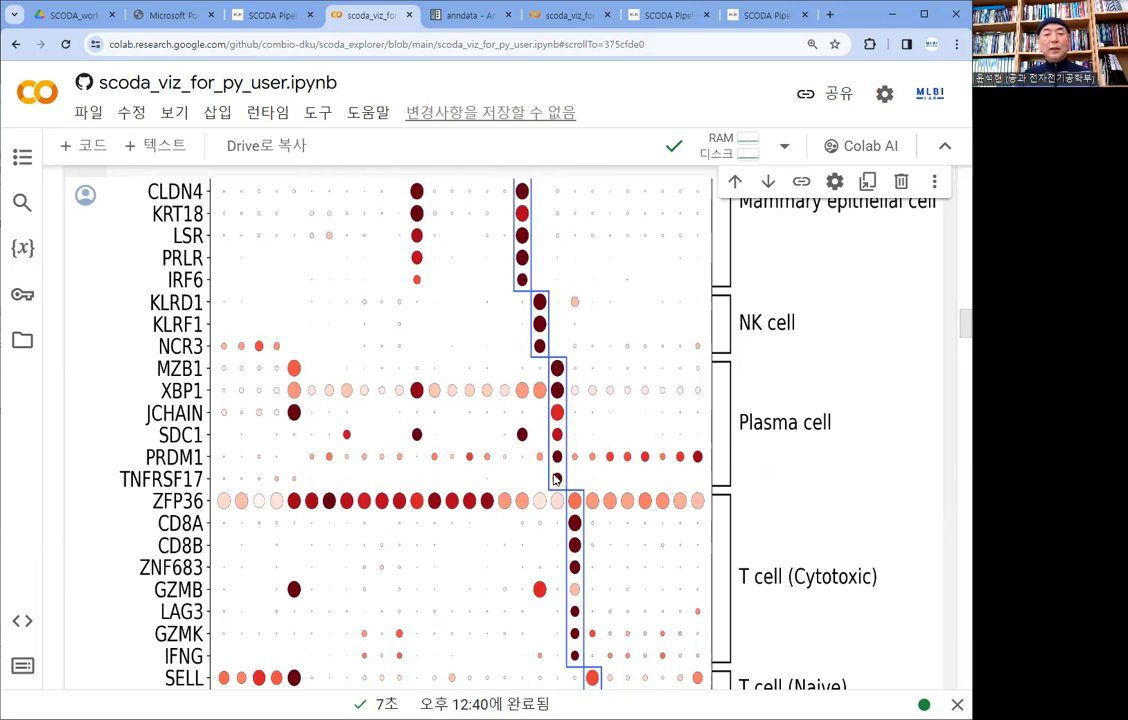
scroll(595, 497, "down", 3)
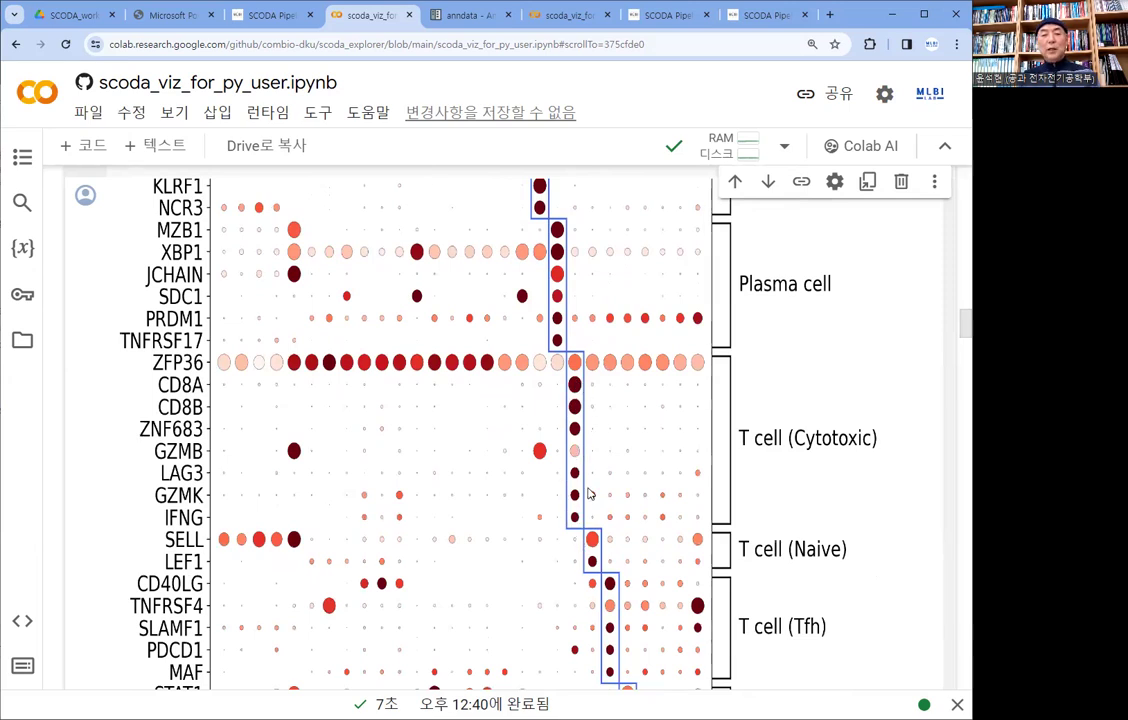
Step: Examine the Tfh, Th1, Th17, Th2, Th22 and Treg marker rows and the dot plot's legends, down to the Celltype Population section
scroll(590, 497, "down", 1)
scroll(590, 497, "down", 5)
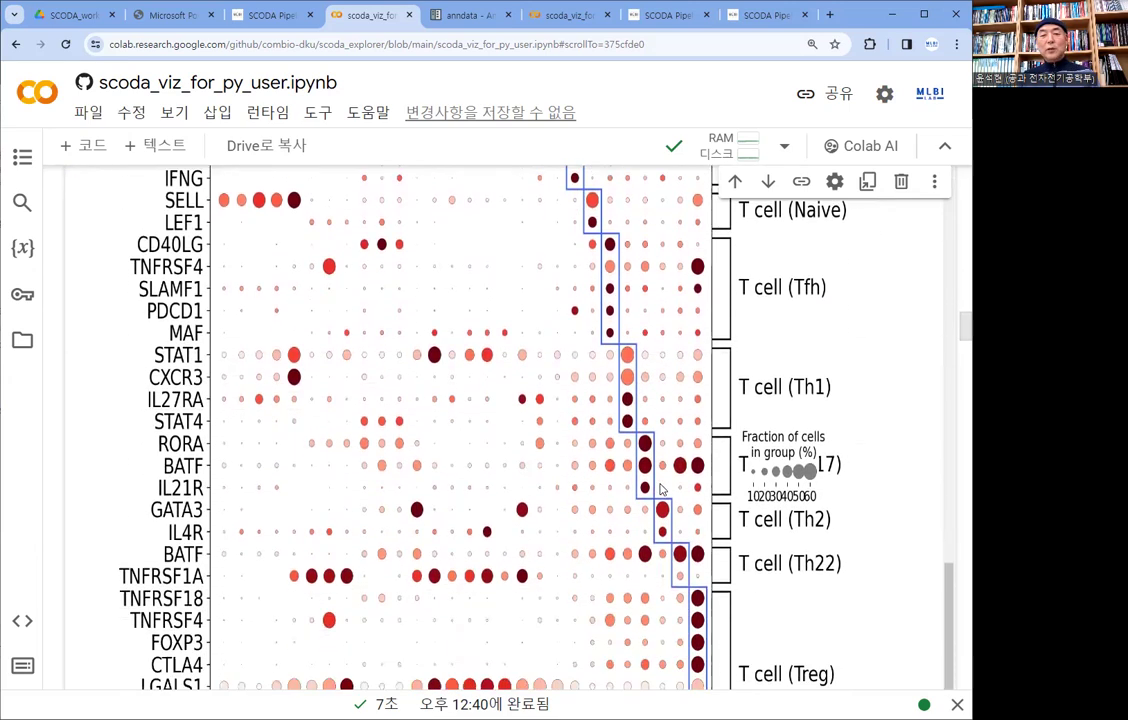
scroll(760, 508, "down", 2)
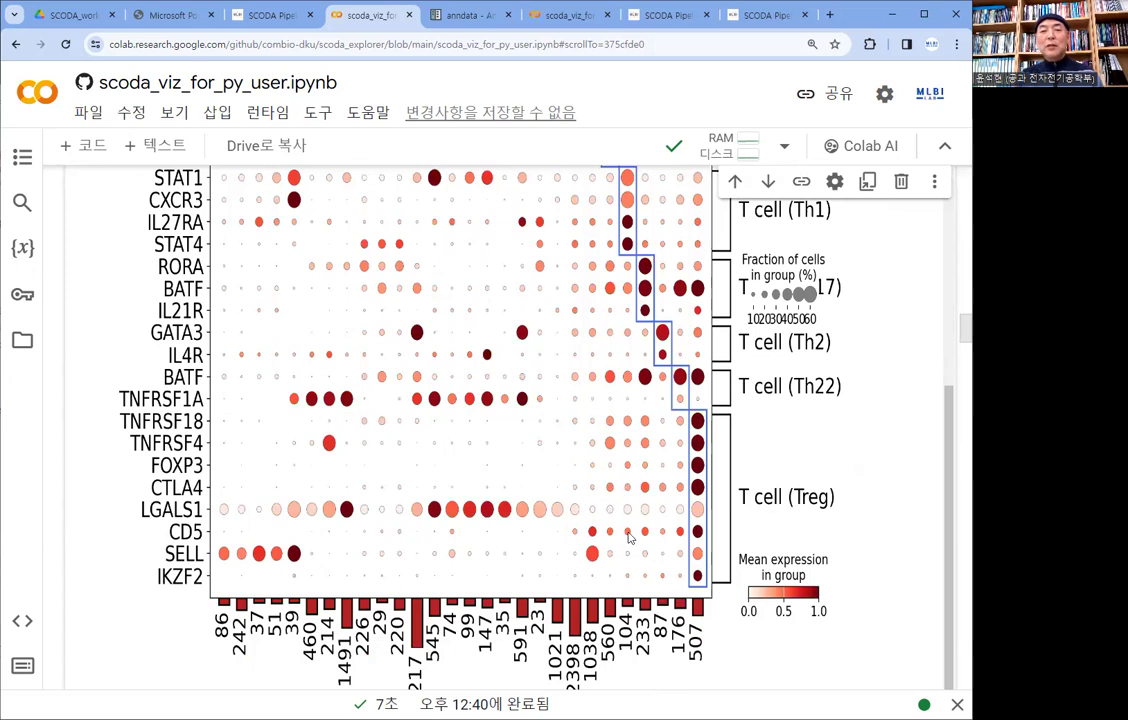
scroll(630, 538, "up", 3)
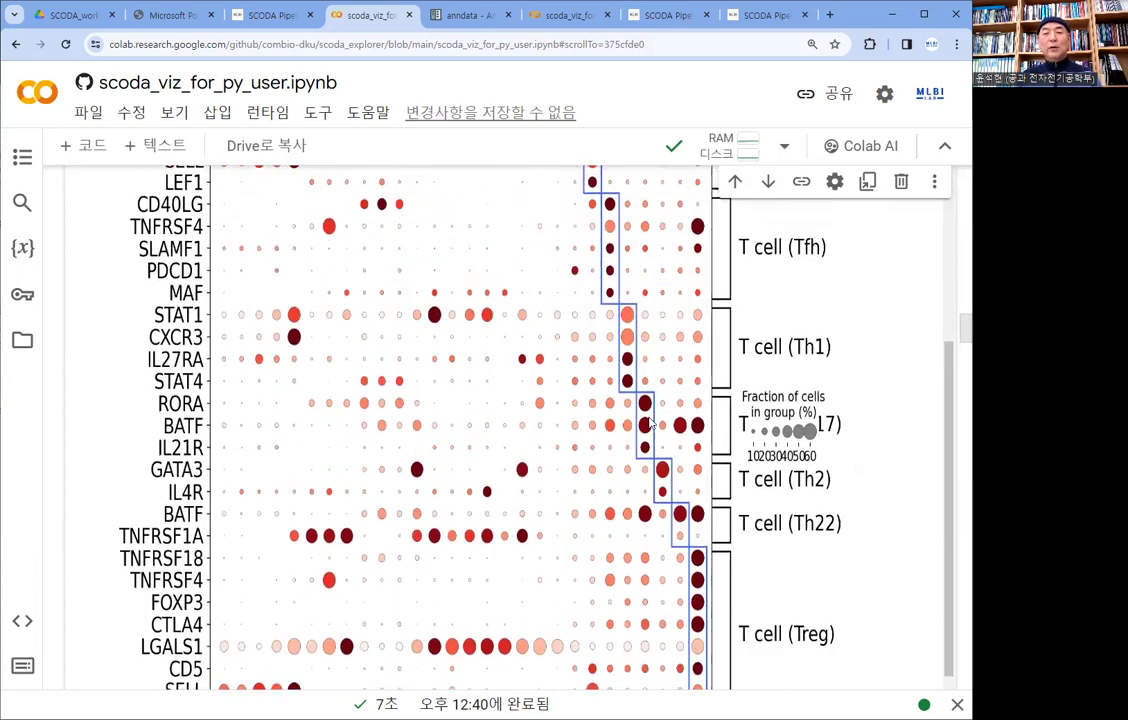
scroll(650, 424, "down", 3)
scroll(650, 424, "down", 5)
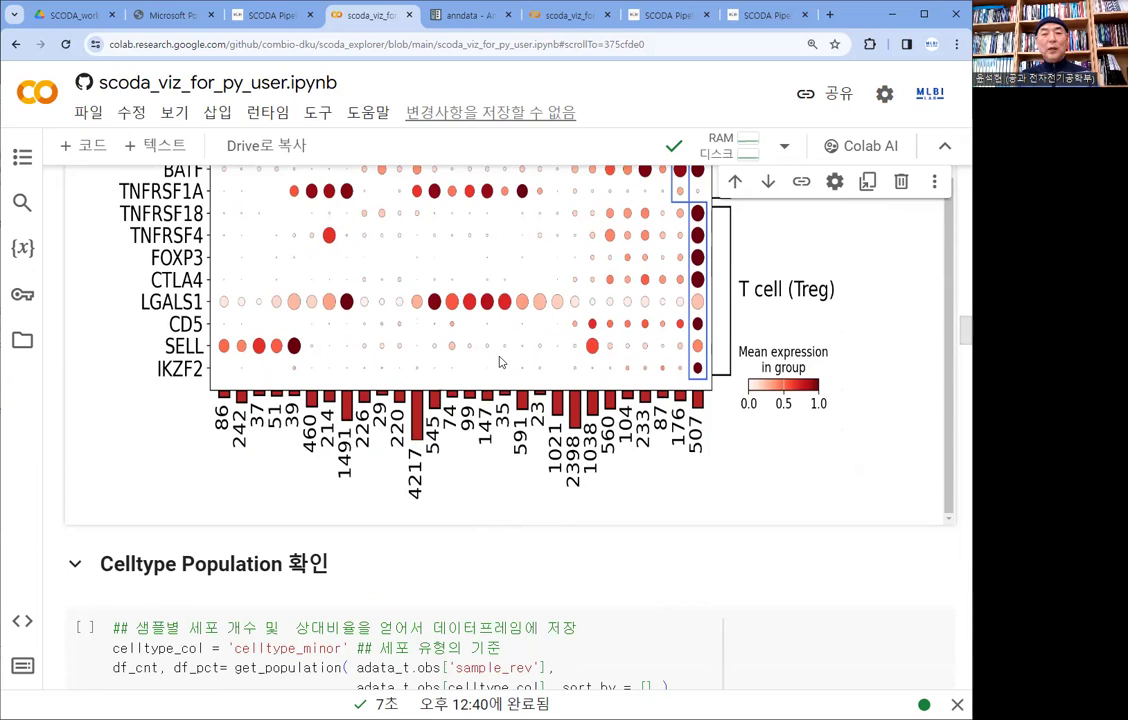
Step: Run the Celltype Population cell to tabulate and plot the celltype_minor percentages of each sample
scroll(507, 377, "down", 8)
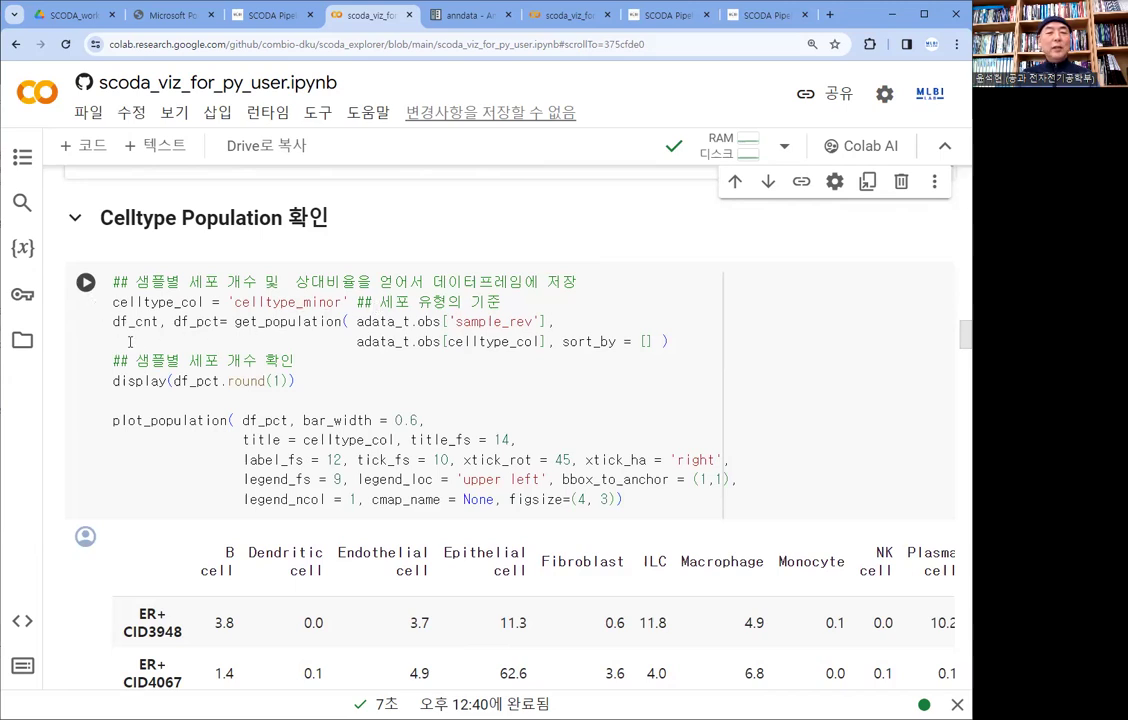
left_click_drag(113, 420, 222, 421)
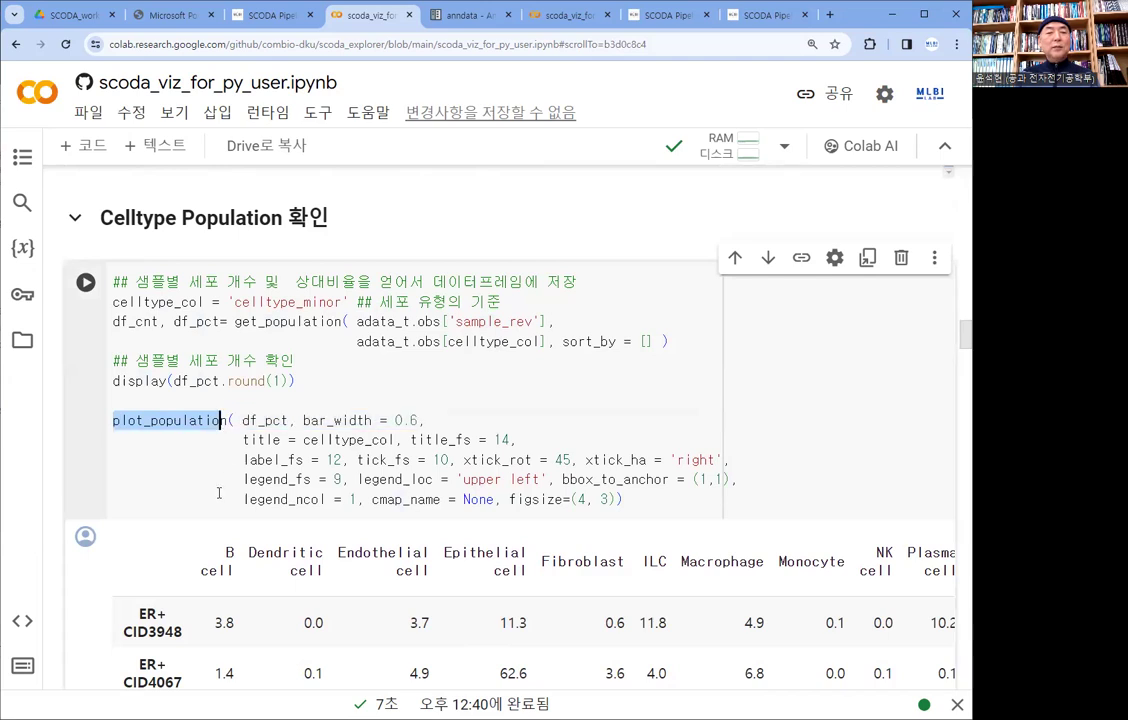
left_click(150, 440)
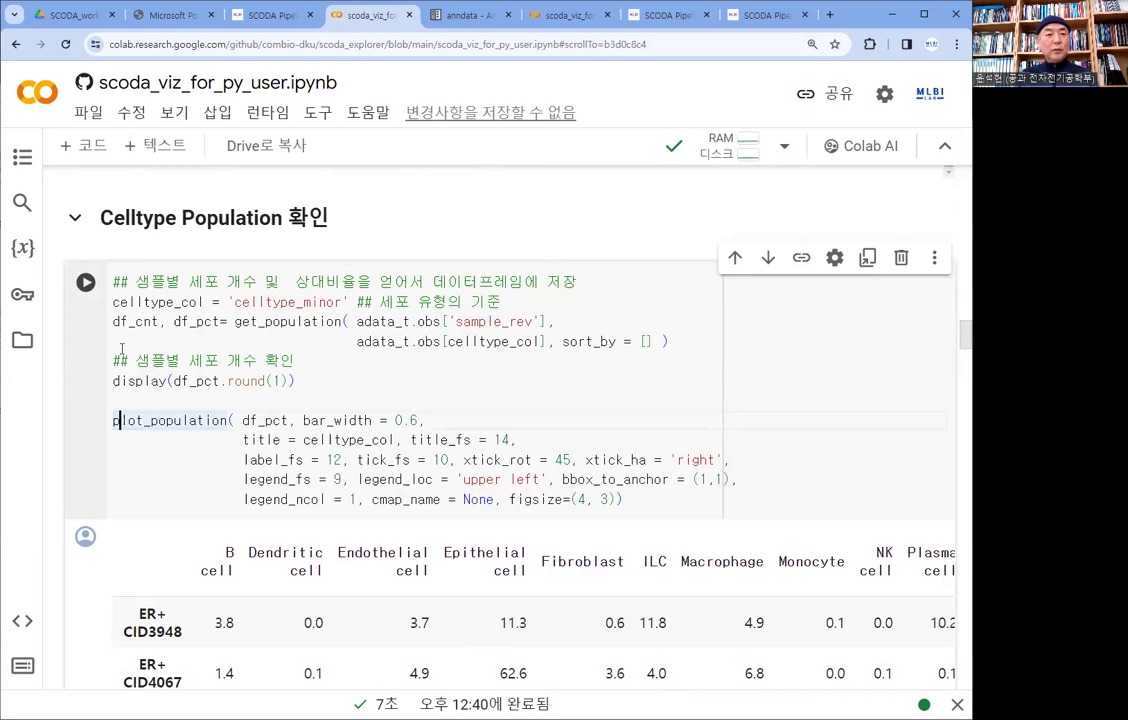
left_click(86, 284)
scroll(486, 372, "down", 2)
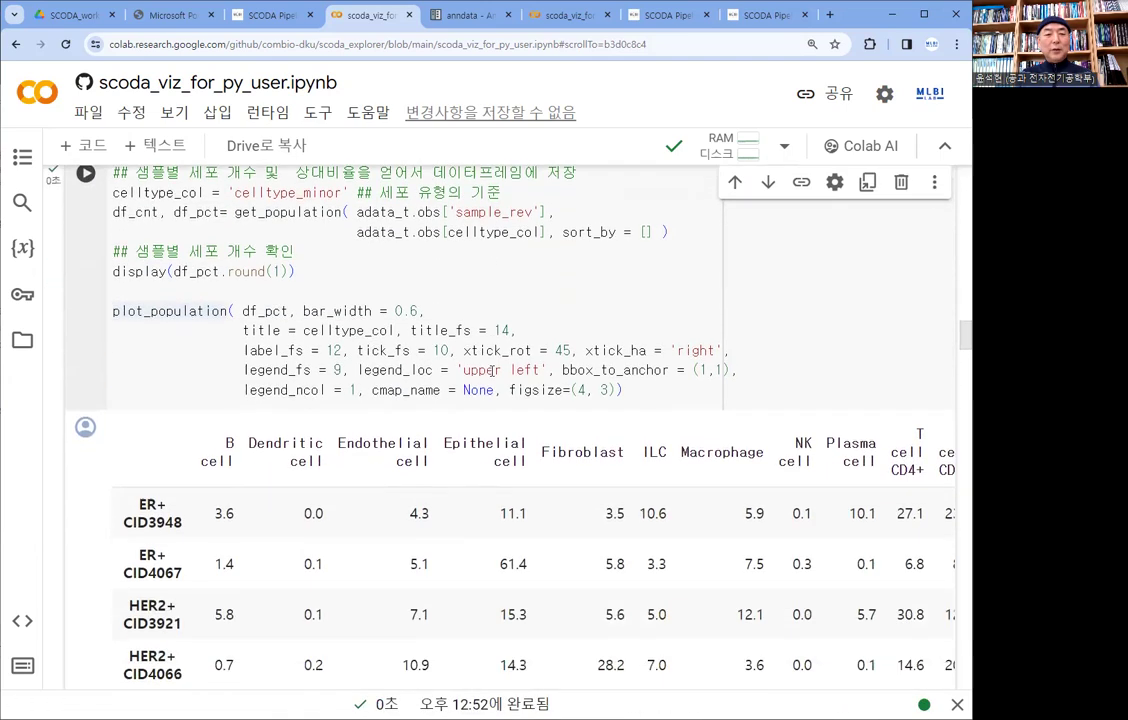
scroll(486, 372, "down", 1)
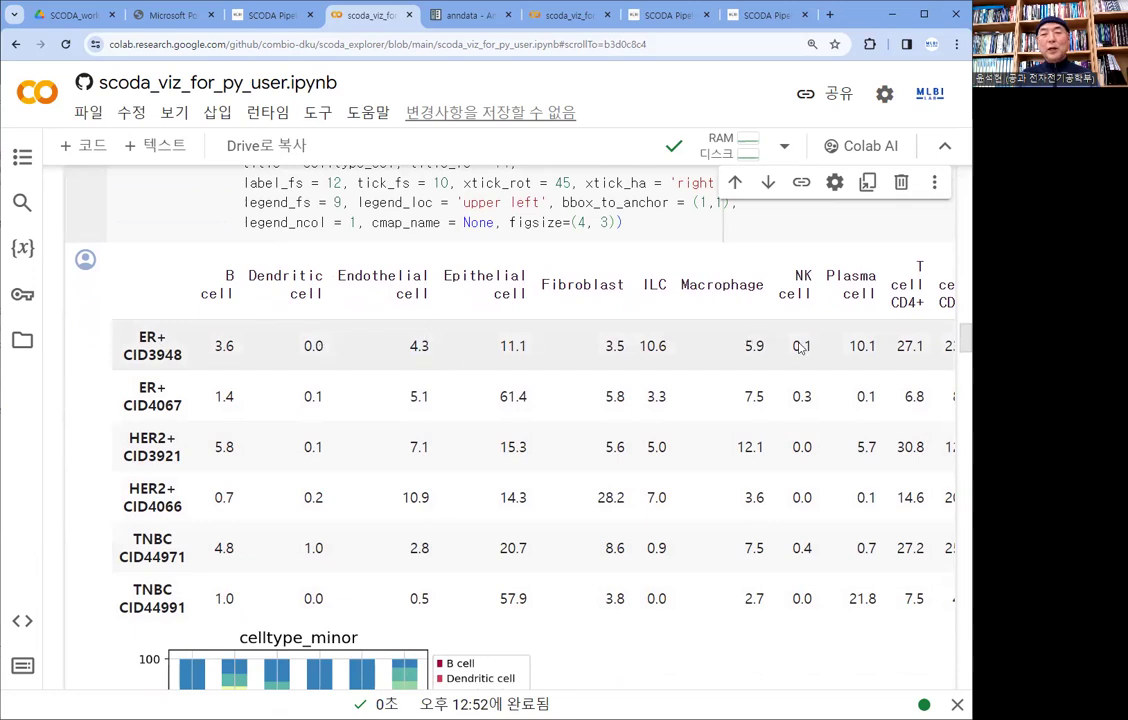
scroll(625, 423, "down", 3)
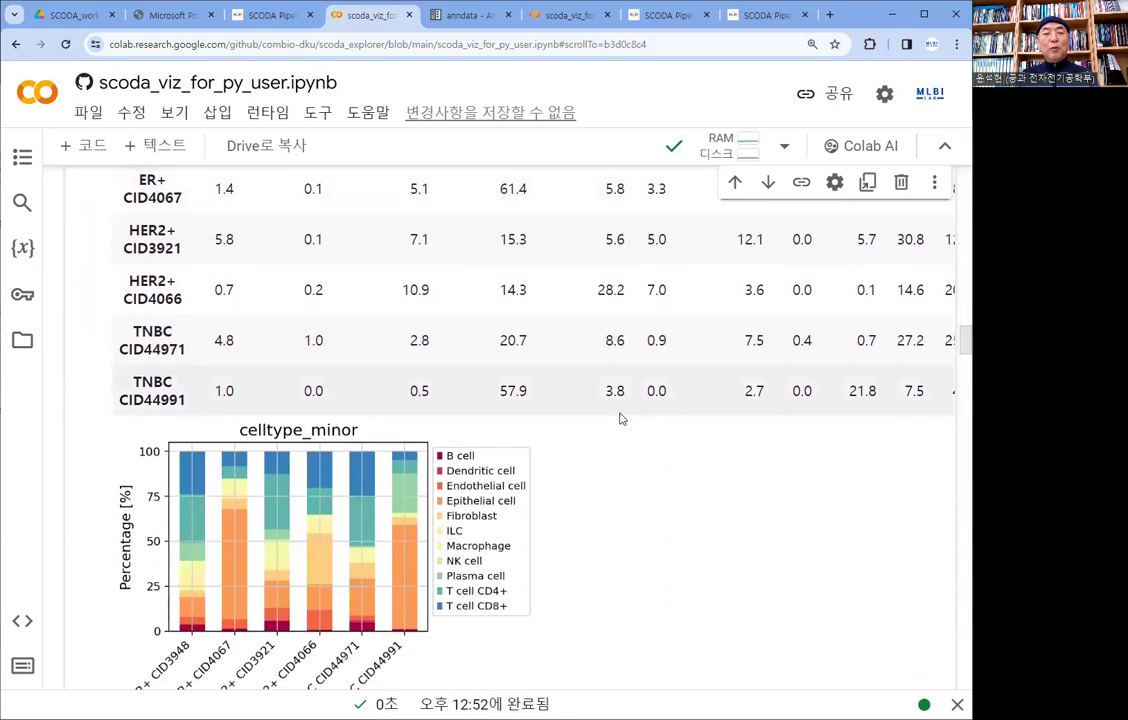
Step: Review the get_population call and its two output dataframes, df_pct and df_cnt, in the population cell
scroll(533, 440, "up", 2)
scroll(530, 430, "up", 4)
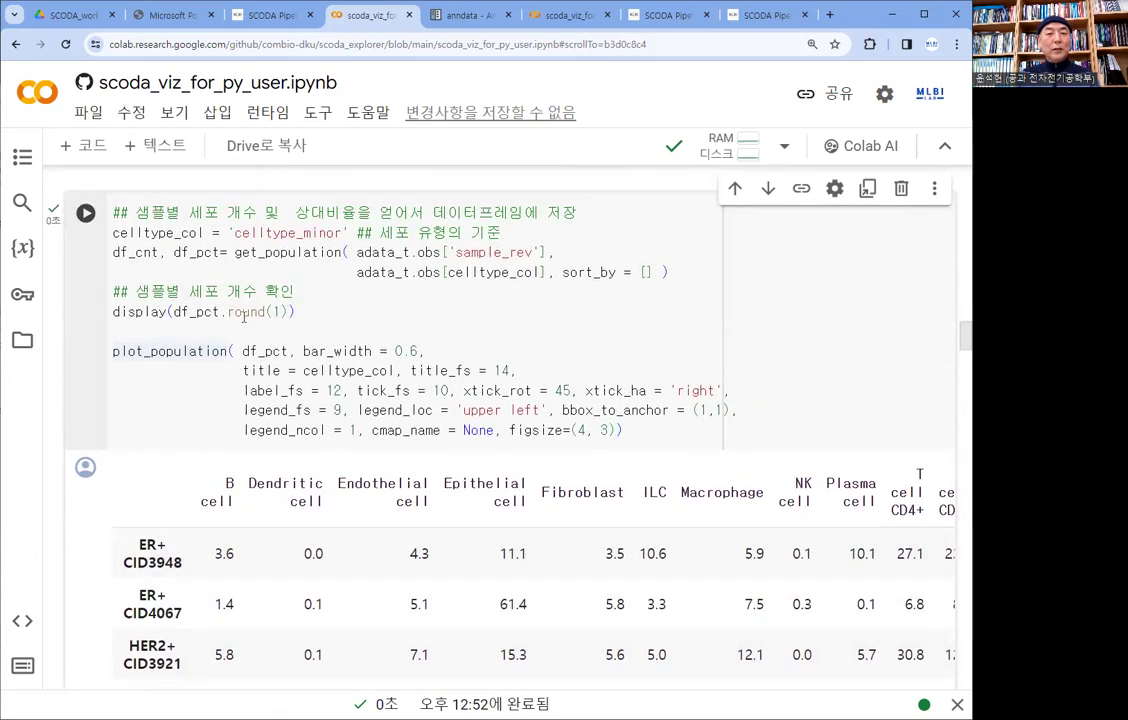
left_click_drag(237, 254, 344, 252)
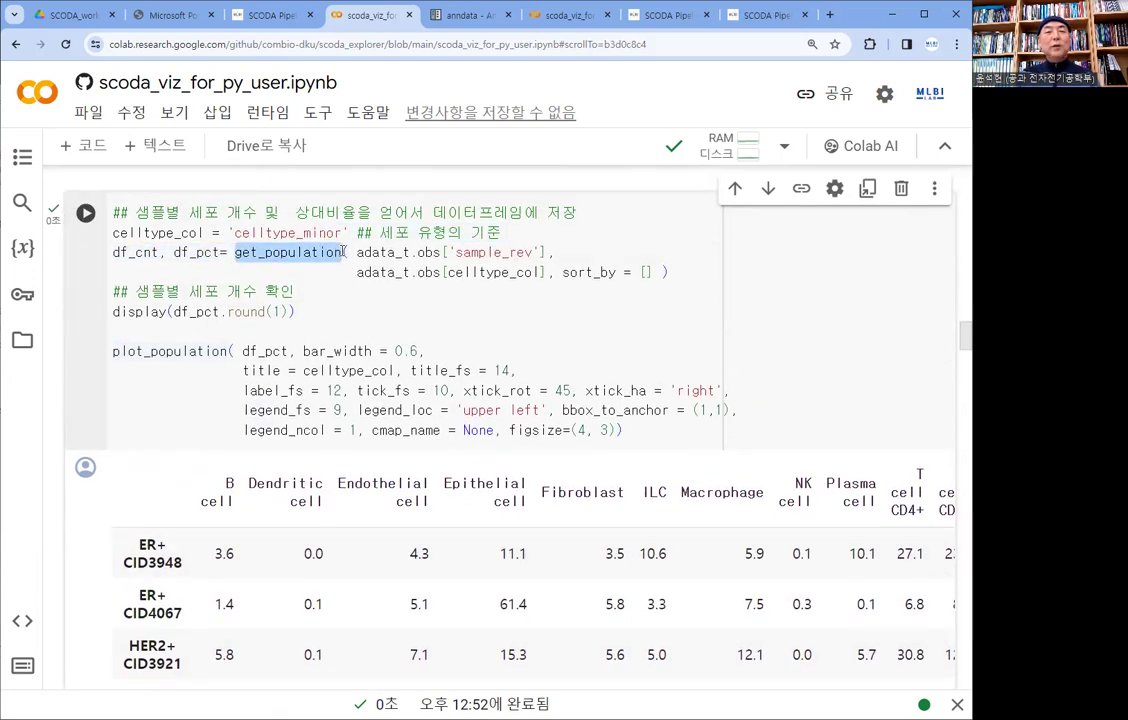
left_click_drag(176, 252, 221, 252)
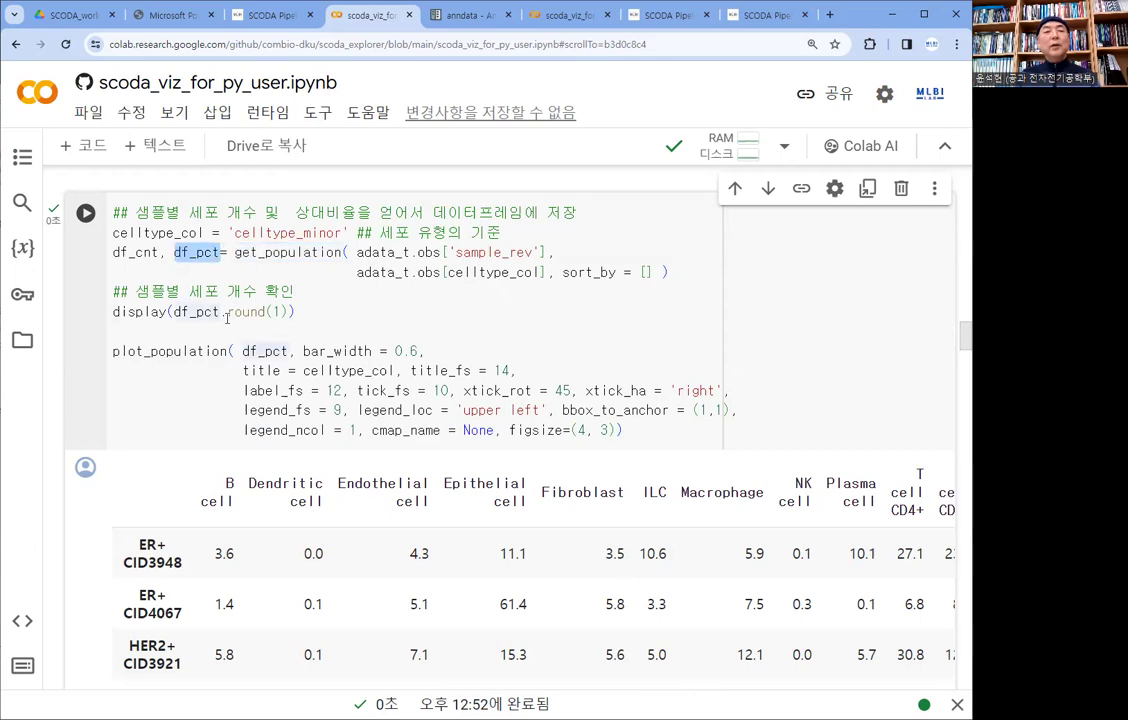
mouse_move(227, 316)
left_click(114, 258)
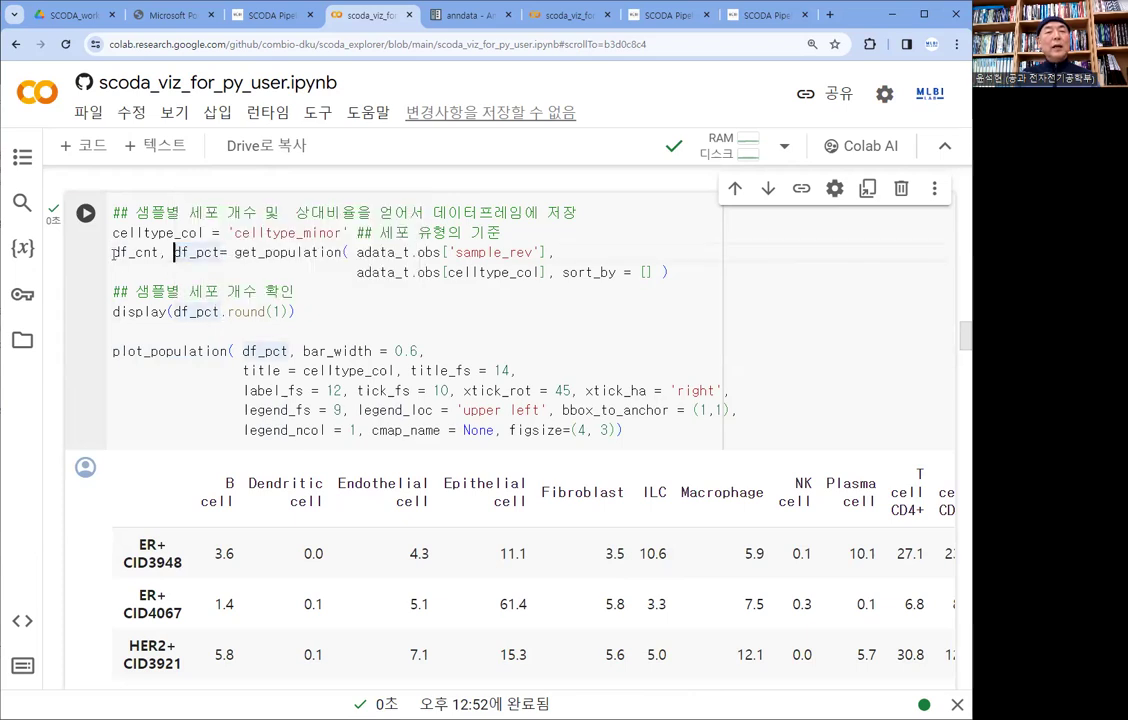
left_click_drag(114, 253, 158, 252)
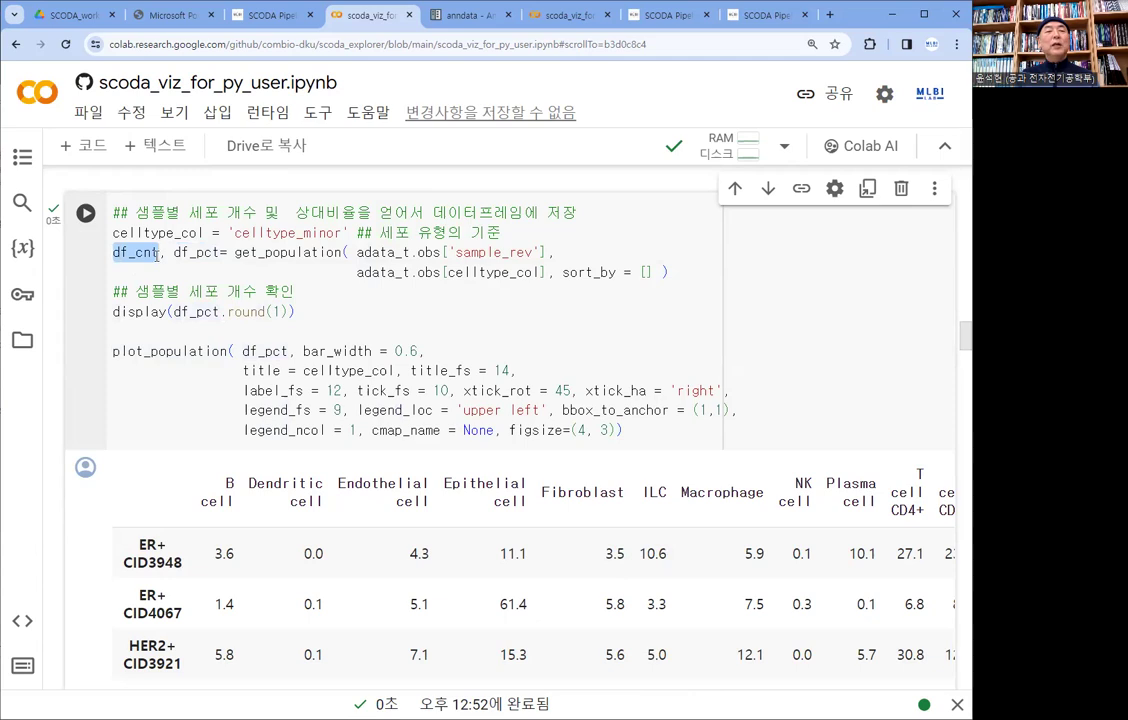
Step: Add a code cell below the population bar plot and run df_cnt in it to display the cell counts per sample
left_click(75, 150)
scroll(203, 362, "up", 4)
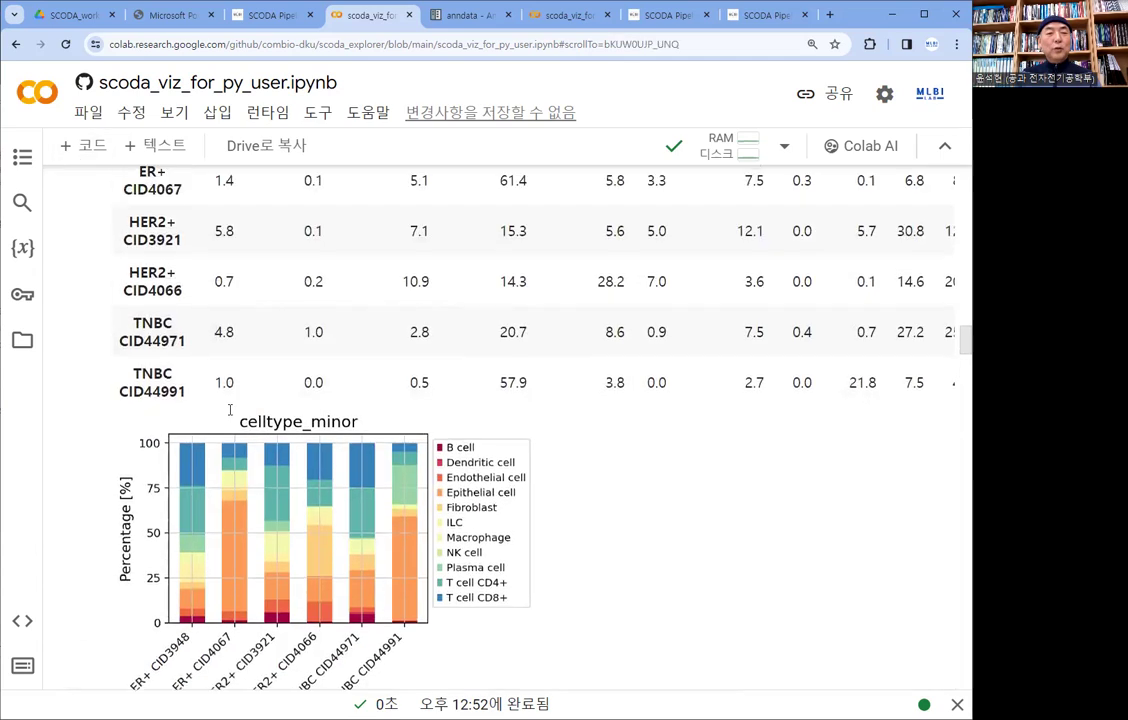
scroll(165, 193, "up", 3)
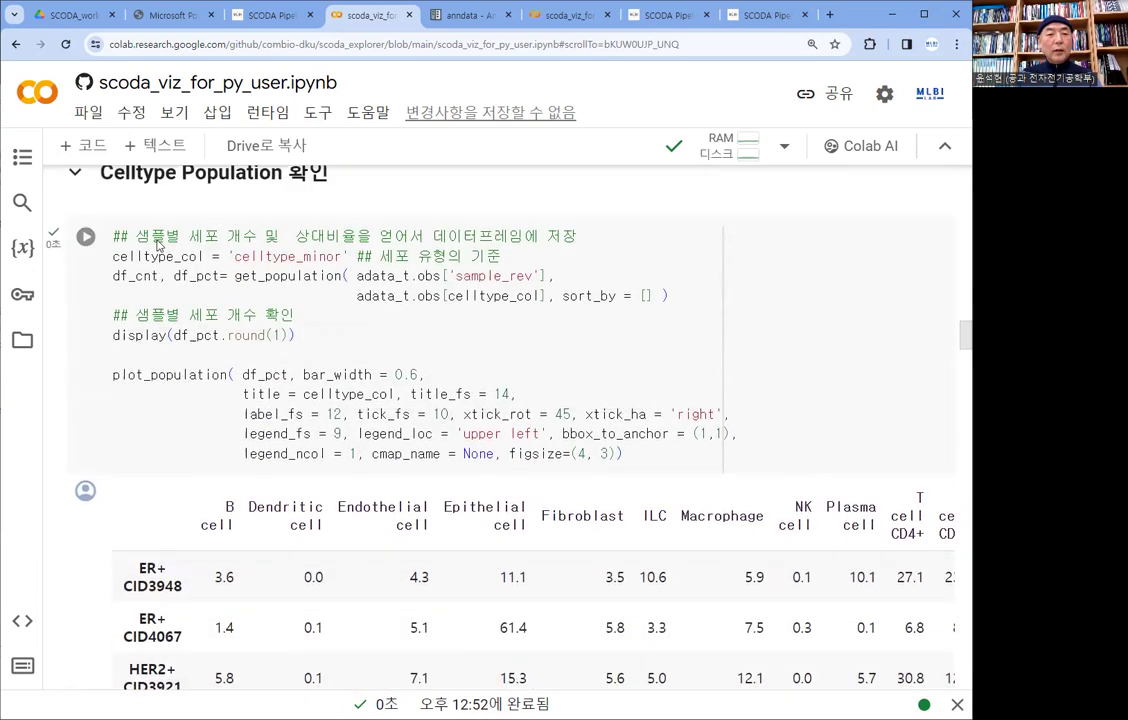
double_click(141, 321)
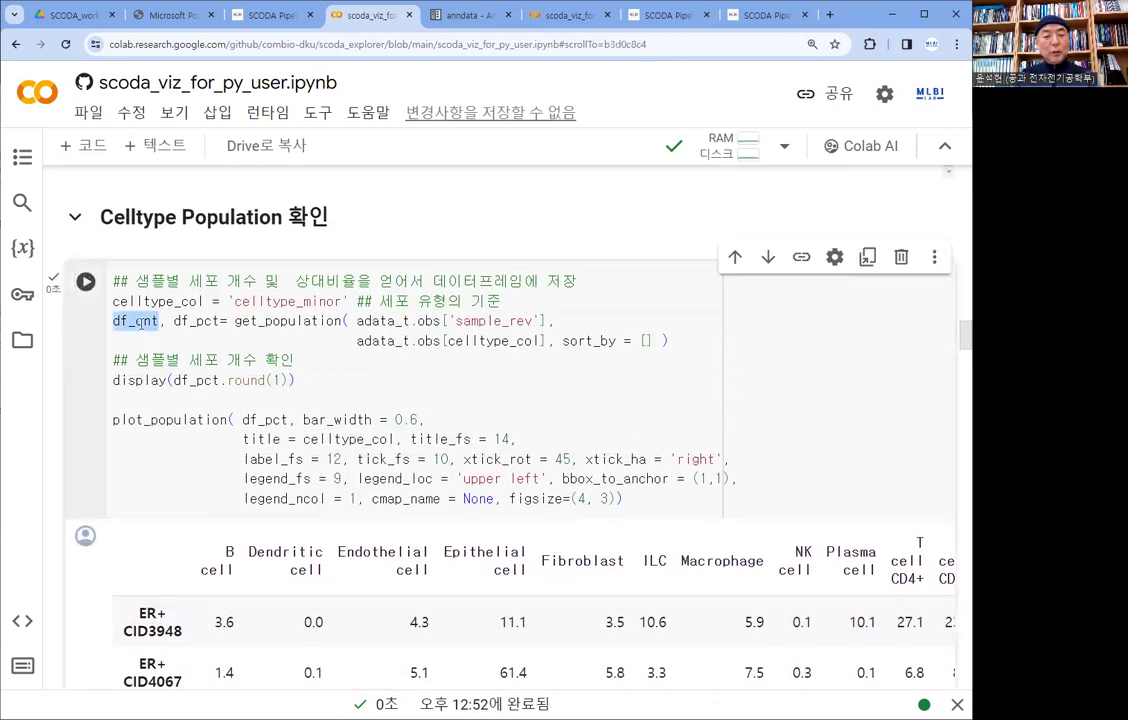
scroll(145, 322, "down", 5)
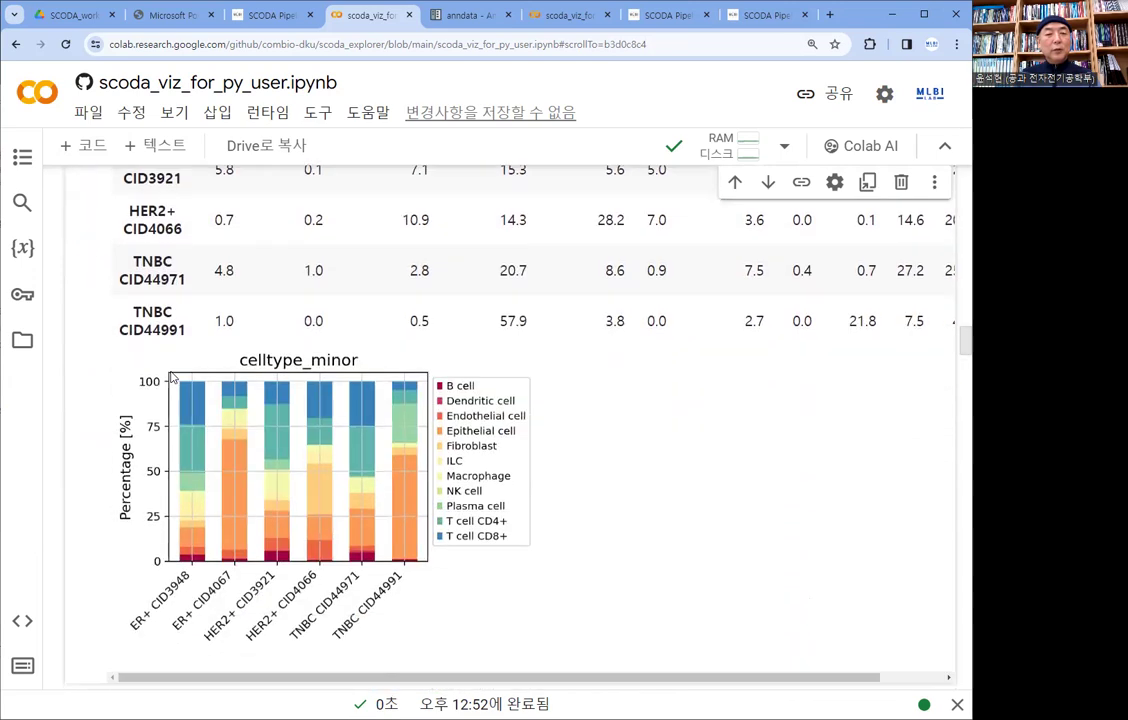
scroll(347, 407, "up", 3)
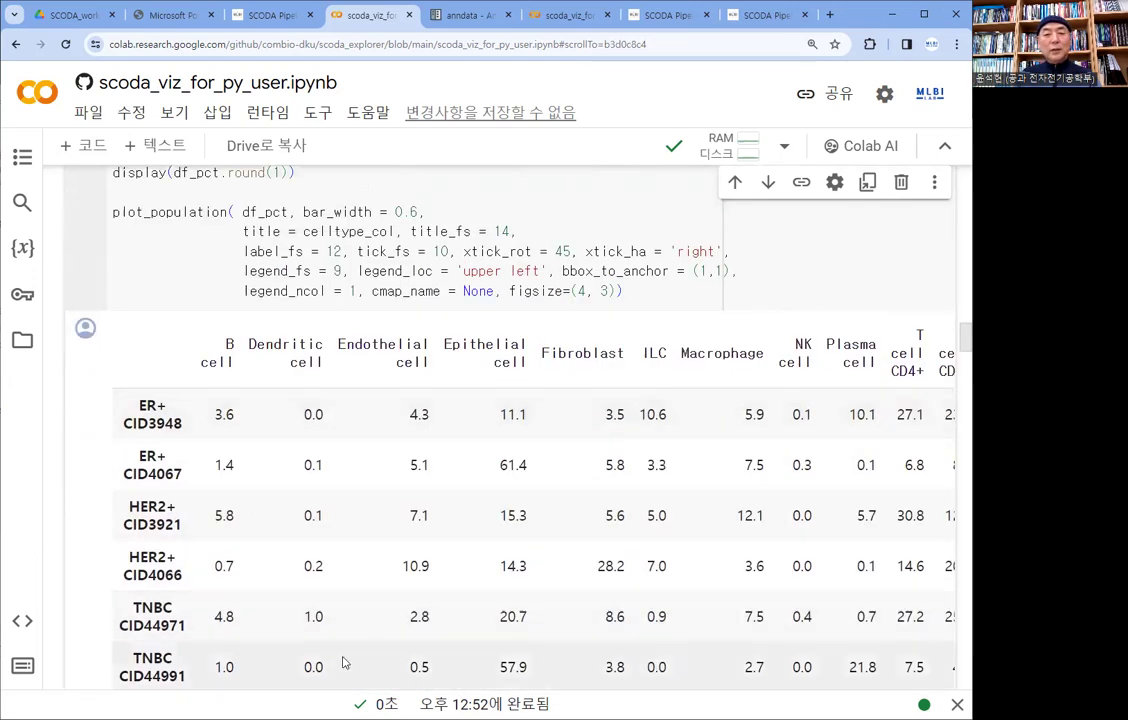
scroll(578, 383, "down", 3)
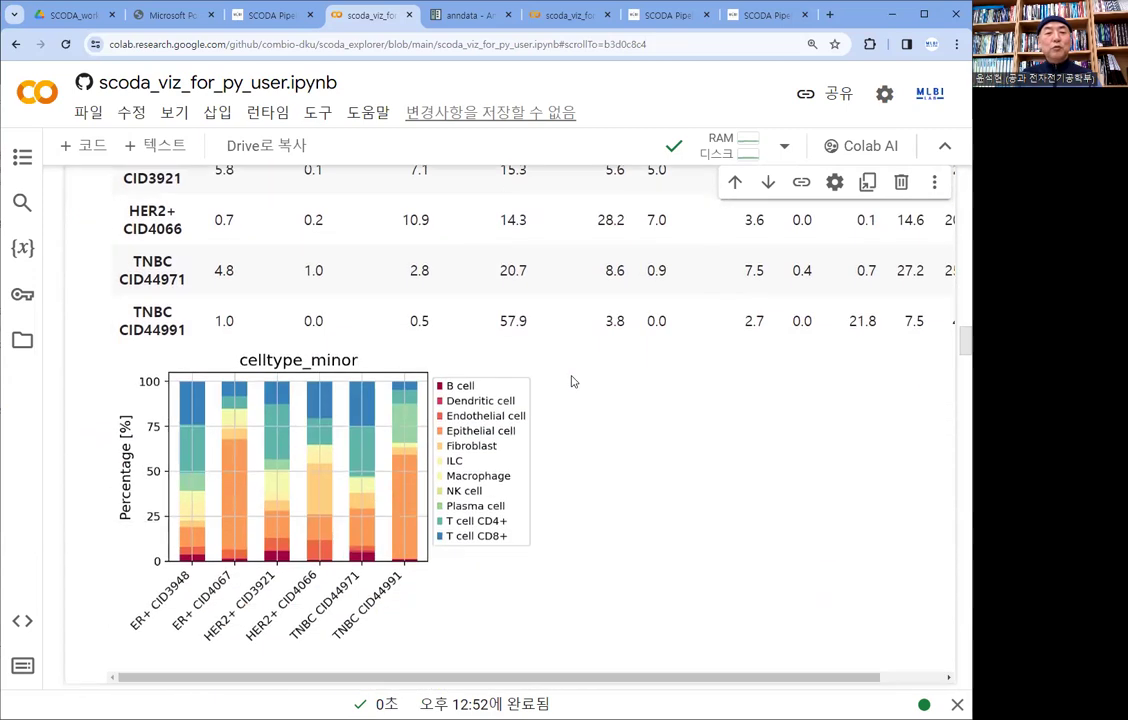
scroll(573, 381, "down", 3)
left_click(137, 508)
type("df_cnt")
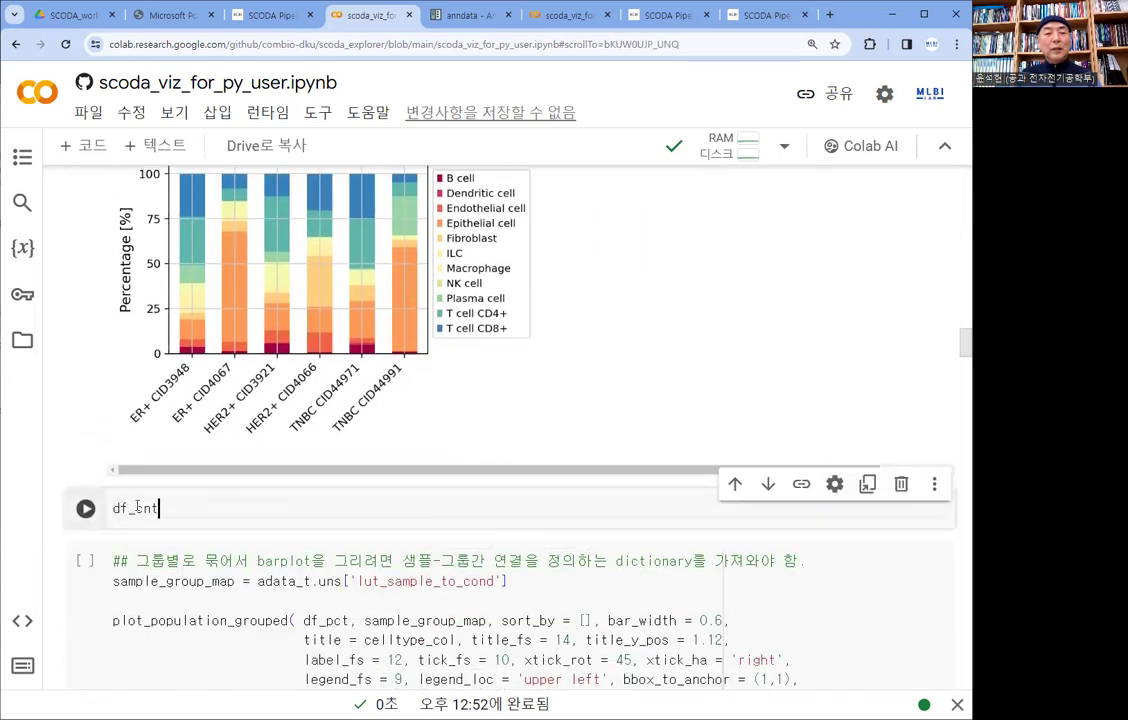
left_click(85, 508)
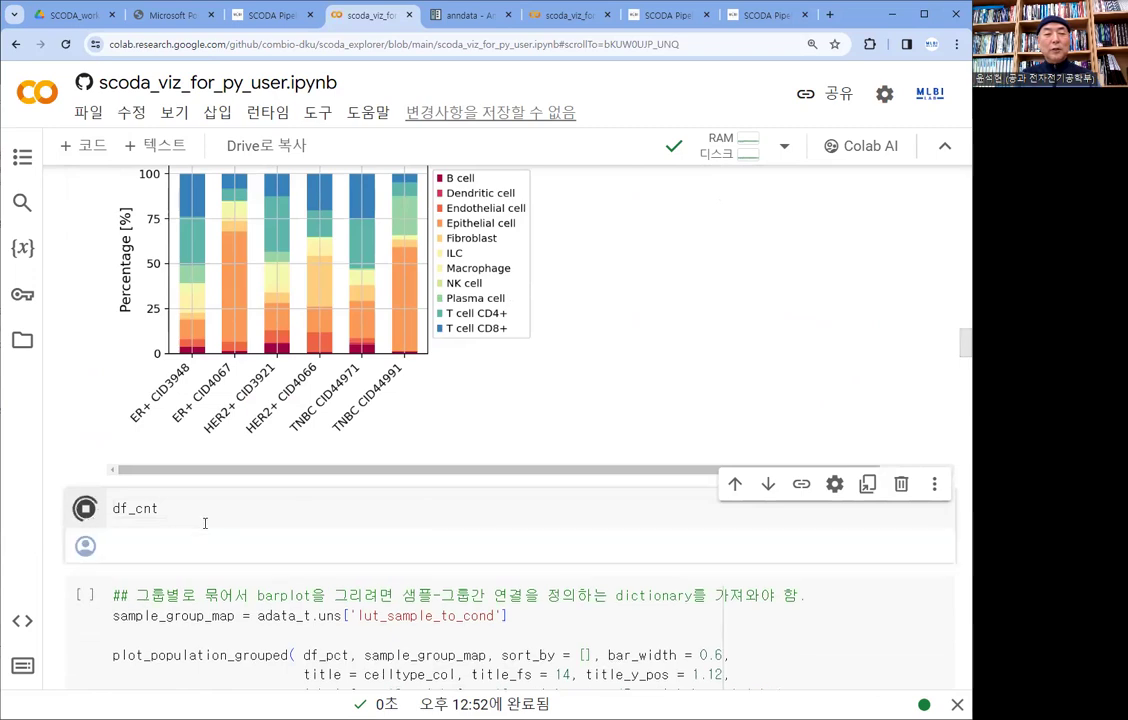
scroll(332, 346, "down", 3)
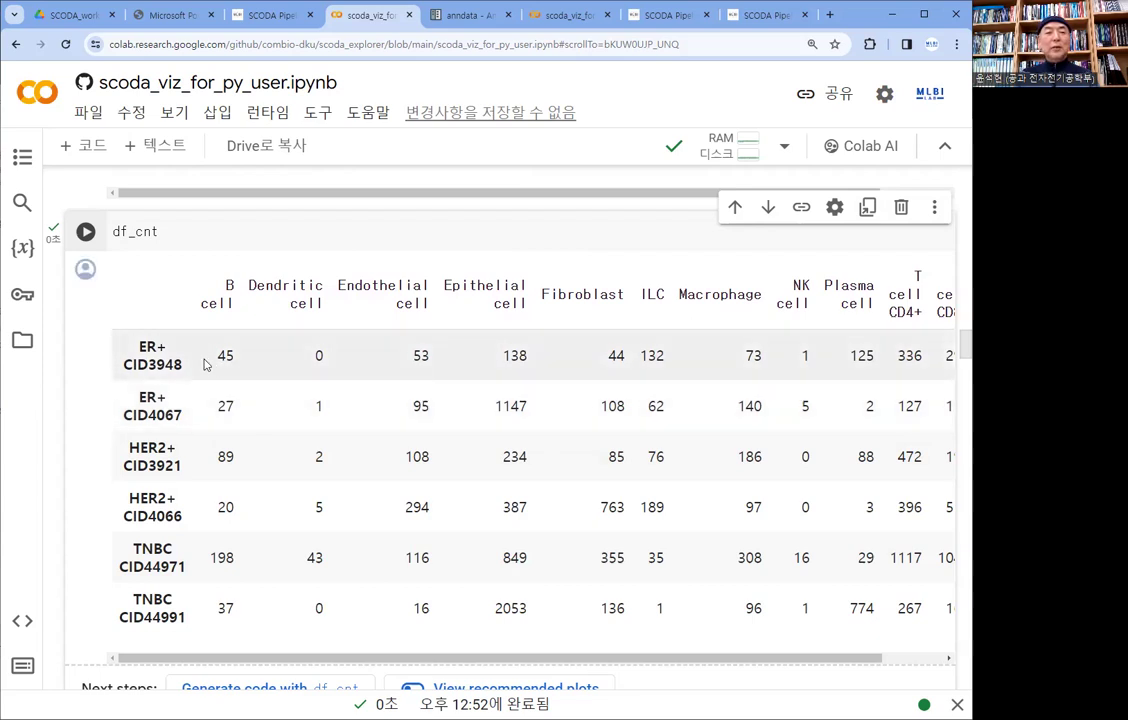
Step: Set celltype_col to 'celltype_major' in the population cell and rerun it to get the percentage table and bar plot
scroll(210, 365, "up", 3)
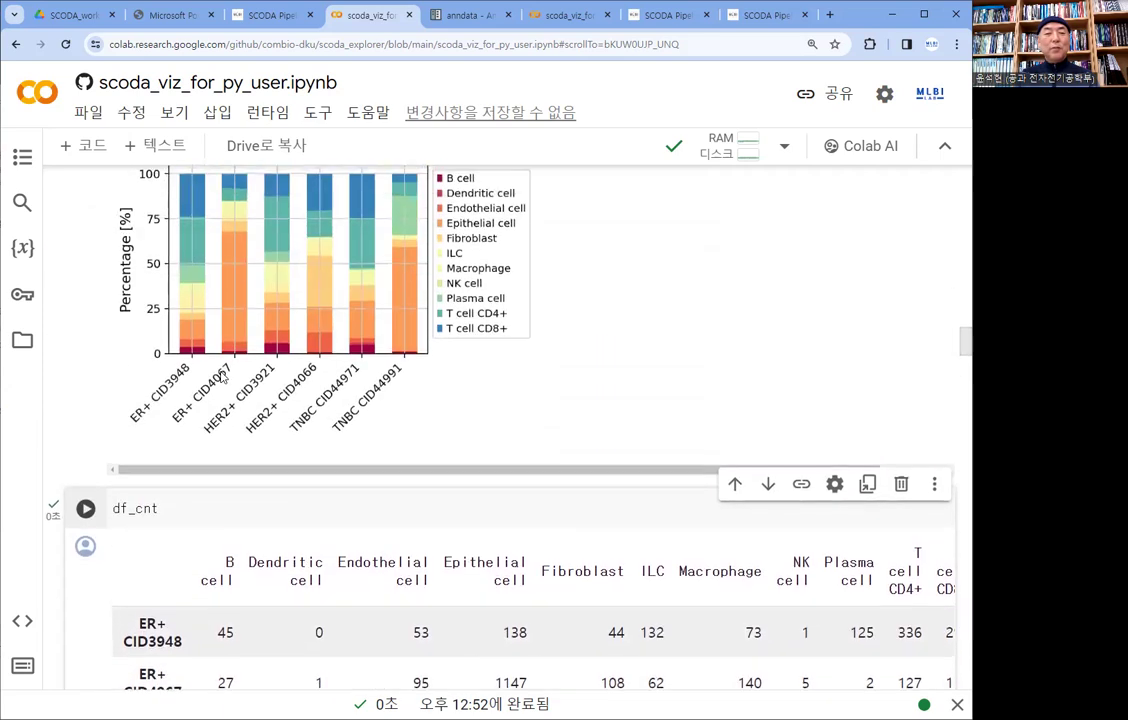
scroll(225, 373, "up", 5)
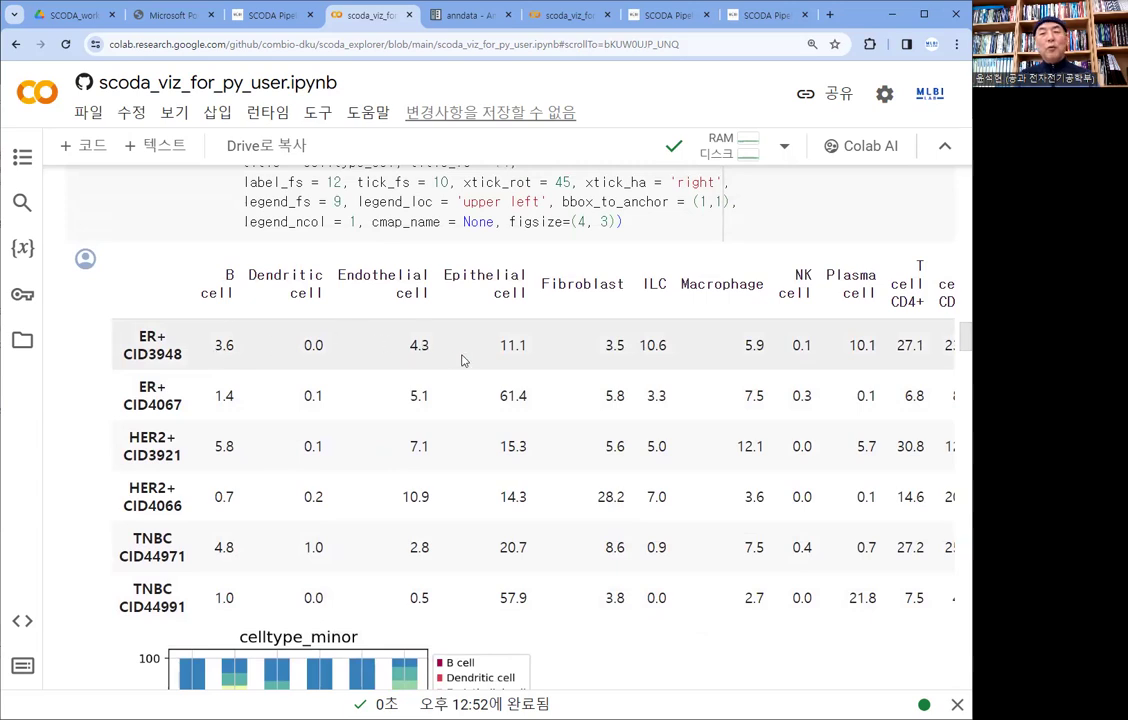
scroll(325, 430, "down", 3)
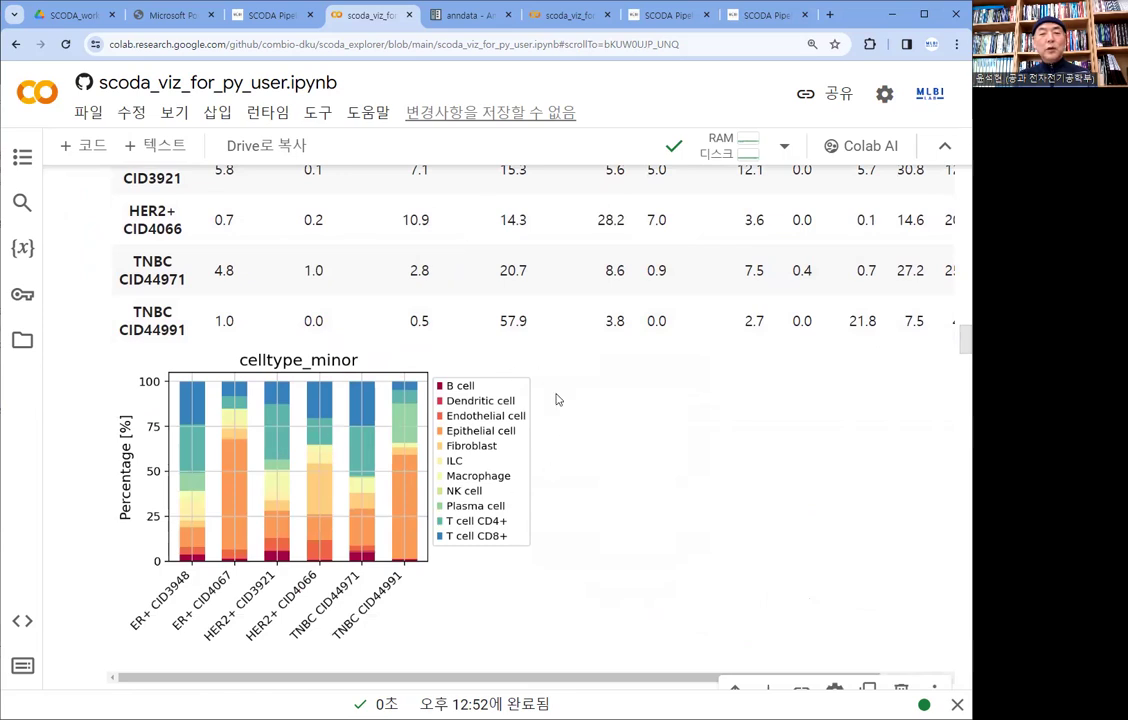
scroll(526, 455, "up", 6)
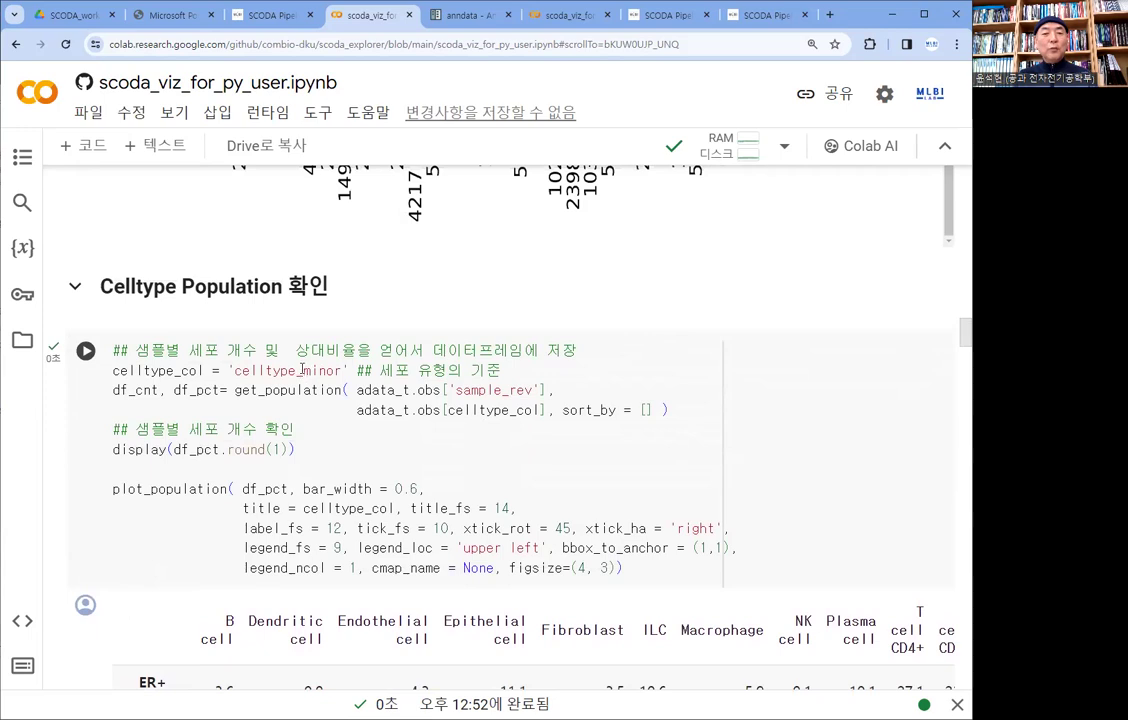
left_click_drag(303, 370, 326, 370)
left_click(333, 372)
key("Left")
key("BackSpace")
key("BackSpace")
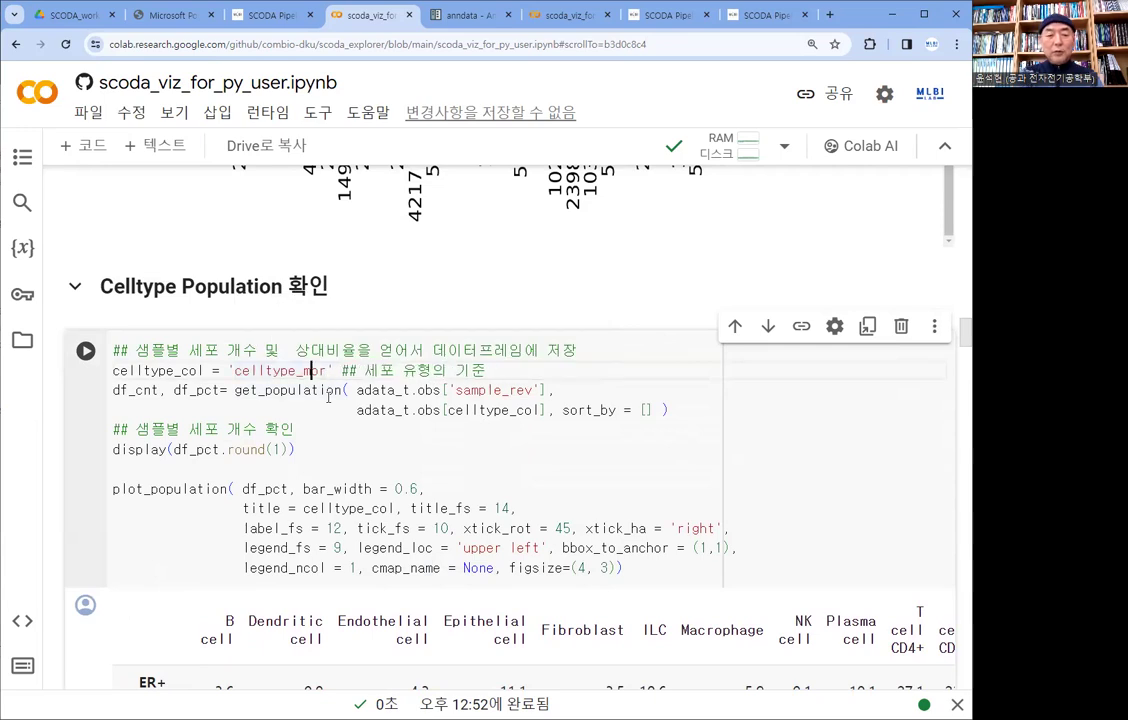
type("ajo")
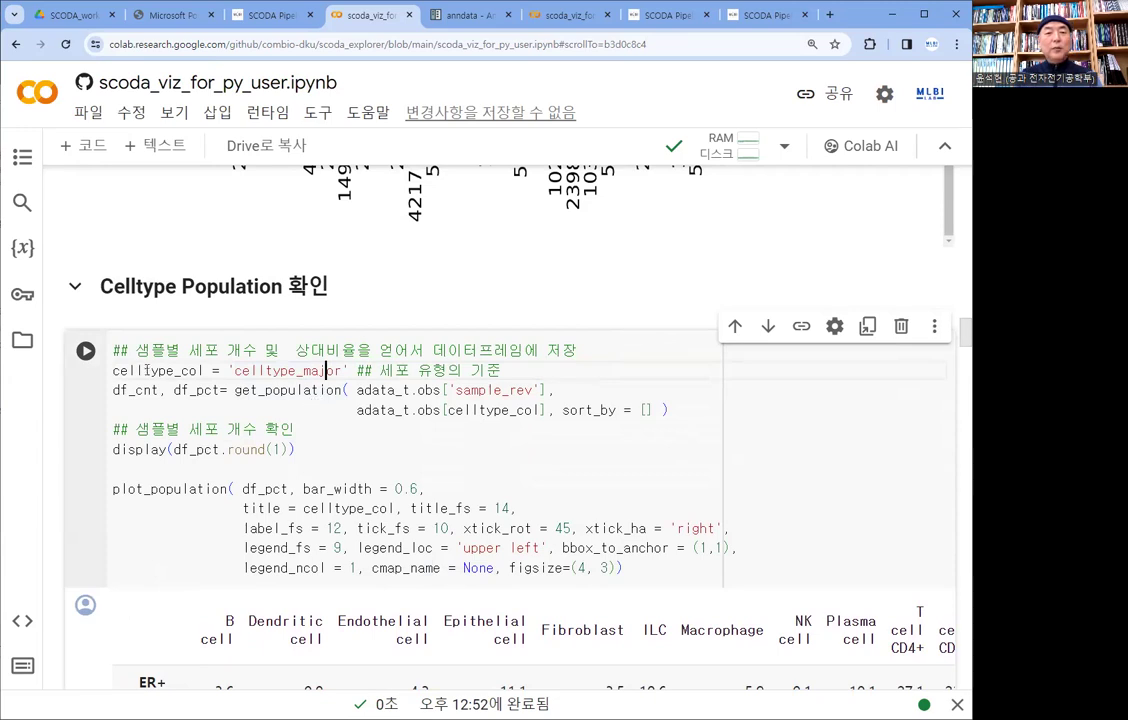
key("ctrl+Return")
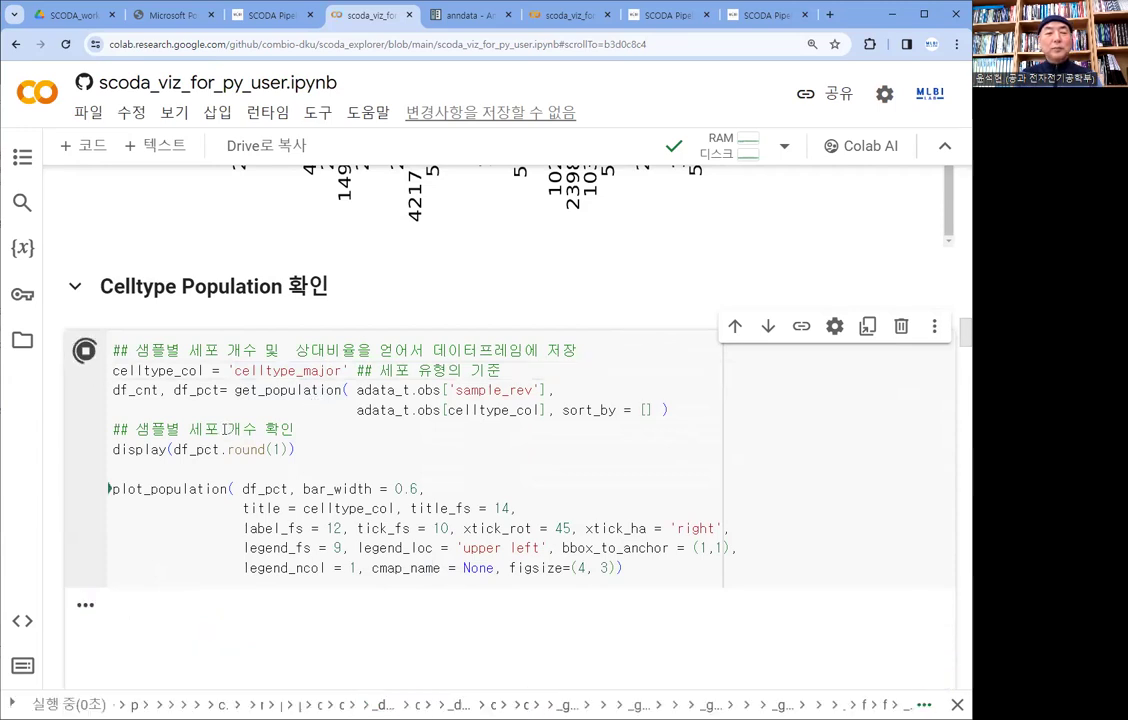
scroll(190, 415, "down", 5)
scroll(367, 443, "up", 2)
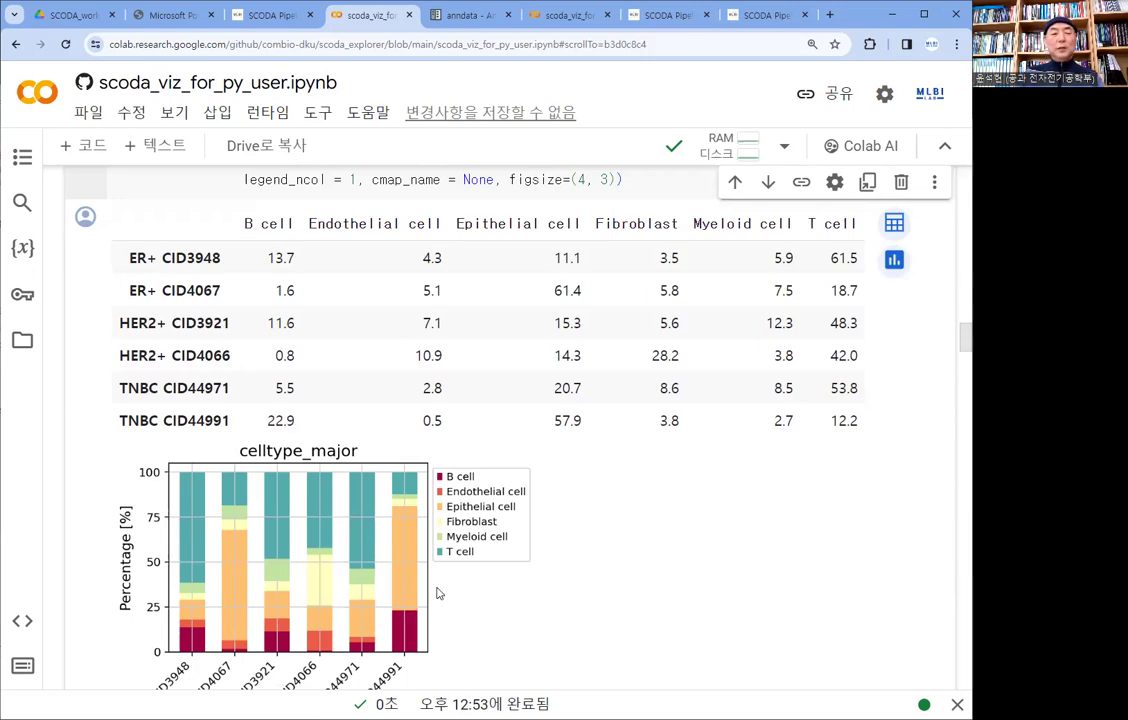
Step: Run the plot_population_grouped cell and examine the celltype_major proportions grouped by ER+, HER2+ and TNBC
scroll(397, 601, "down", 8)
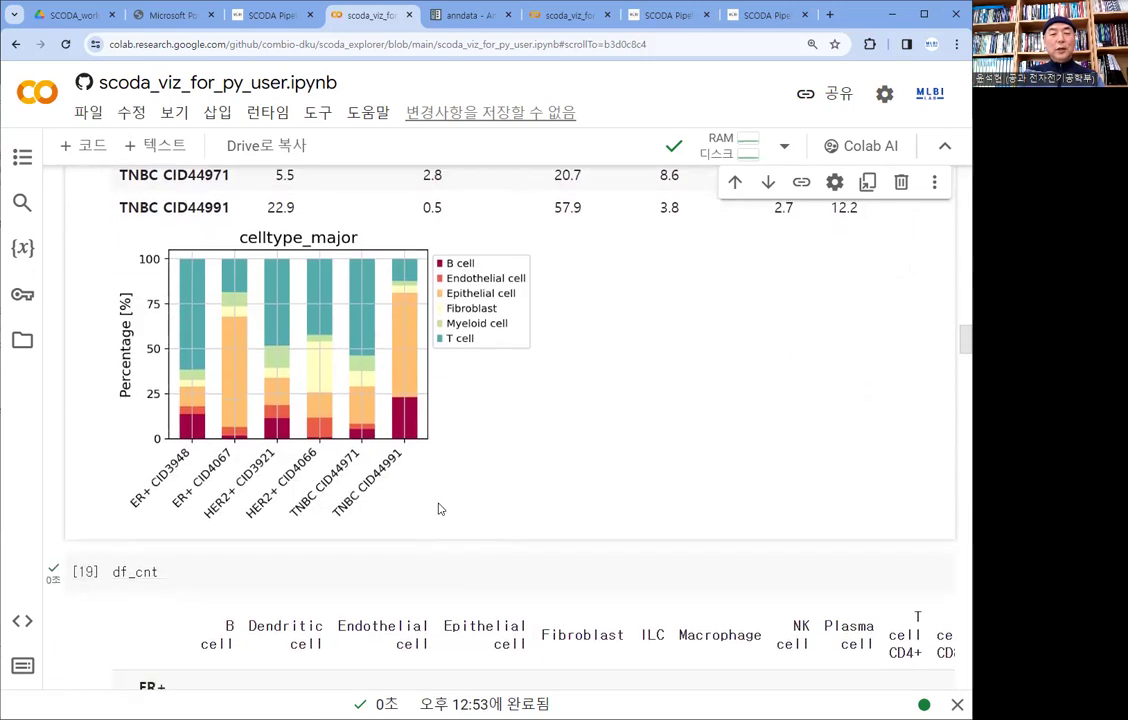
scroll(437, 506, "down", 4)
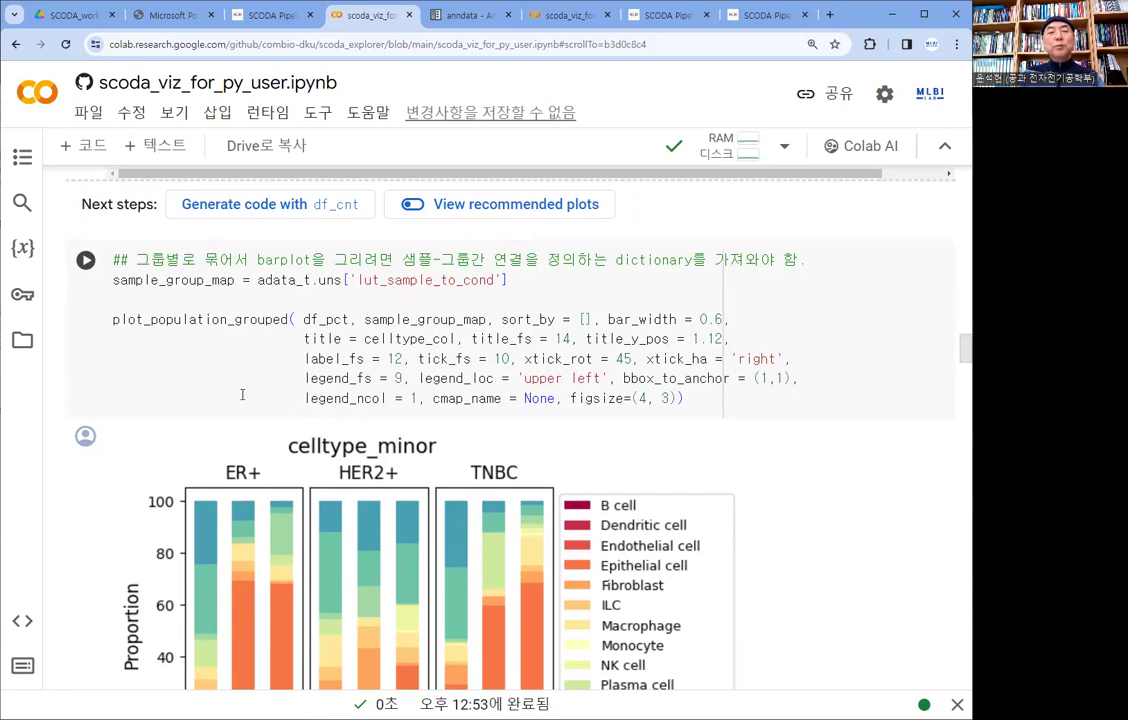
left_click(86, 261)
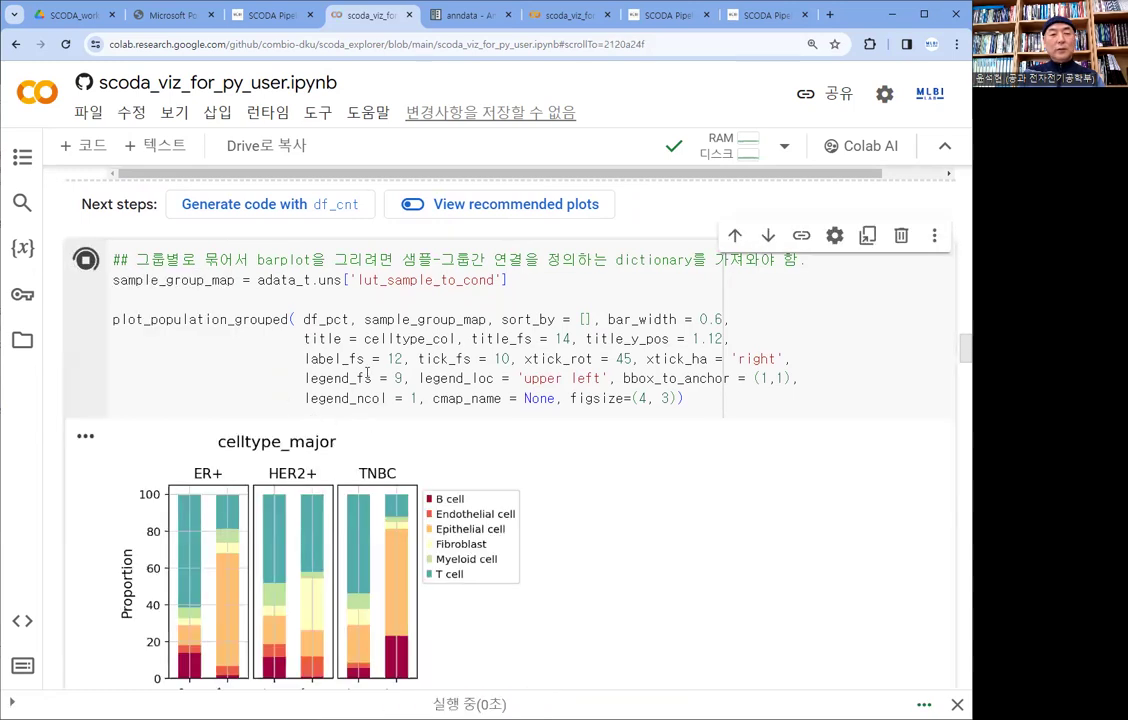
scroll(367, 372, "down", 1)
scroll(367, 372, "down", 3)
scroll(313, 323, "up", 2)
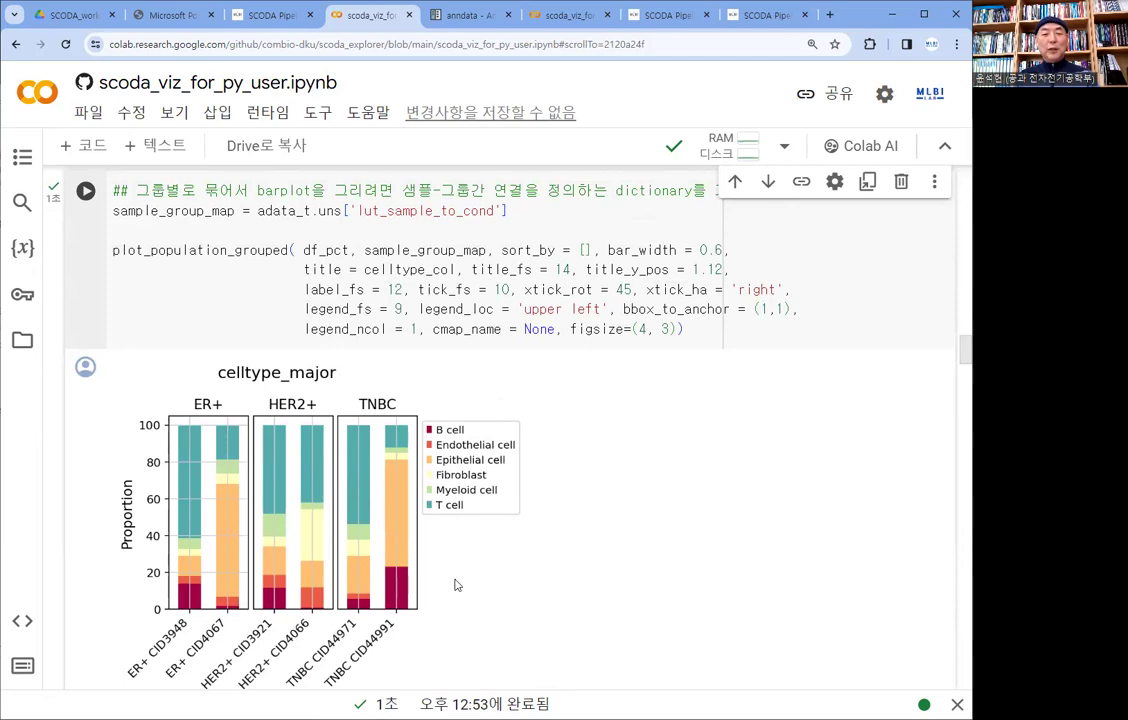
scroll(460, 578, "down", 2)
scroll(461, 575, "up", 3)
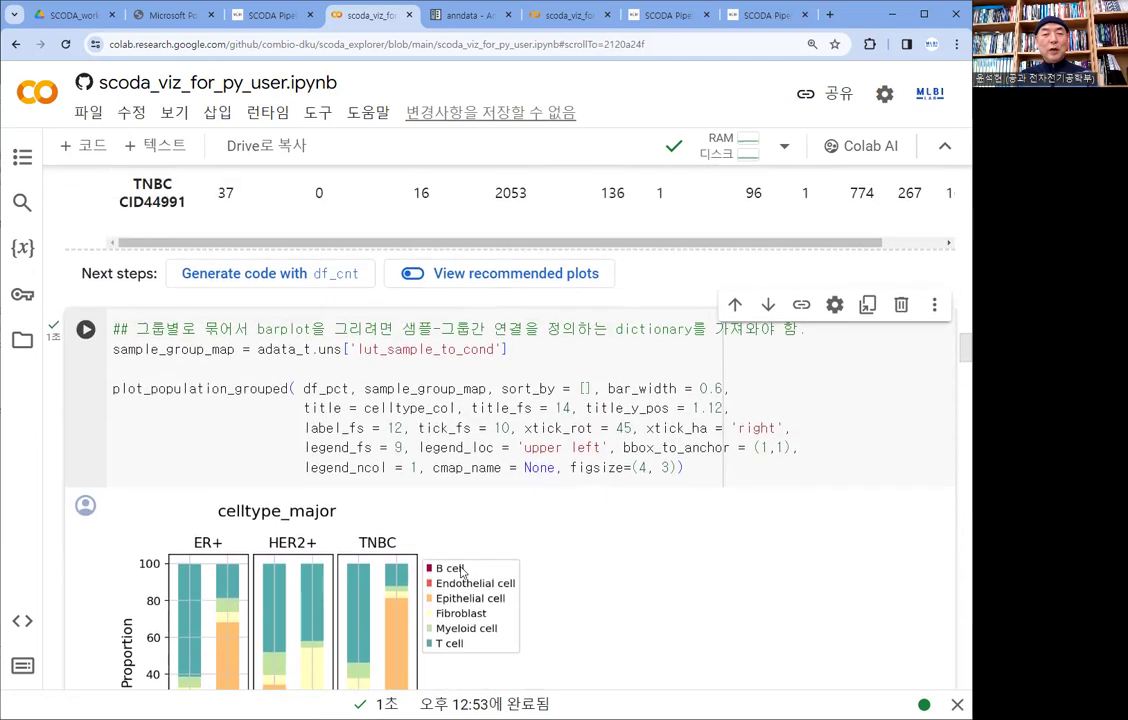
scroll(461, 570, "down", 1)
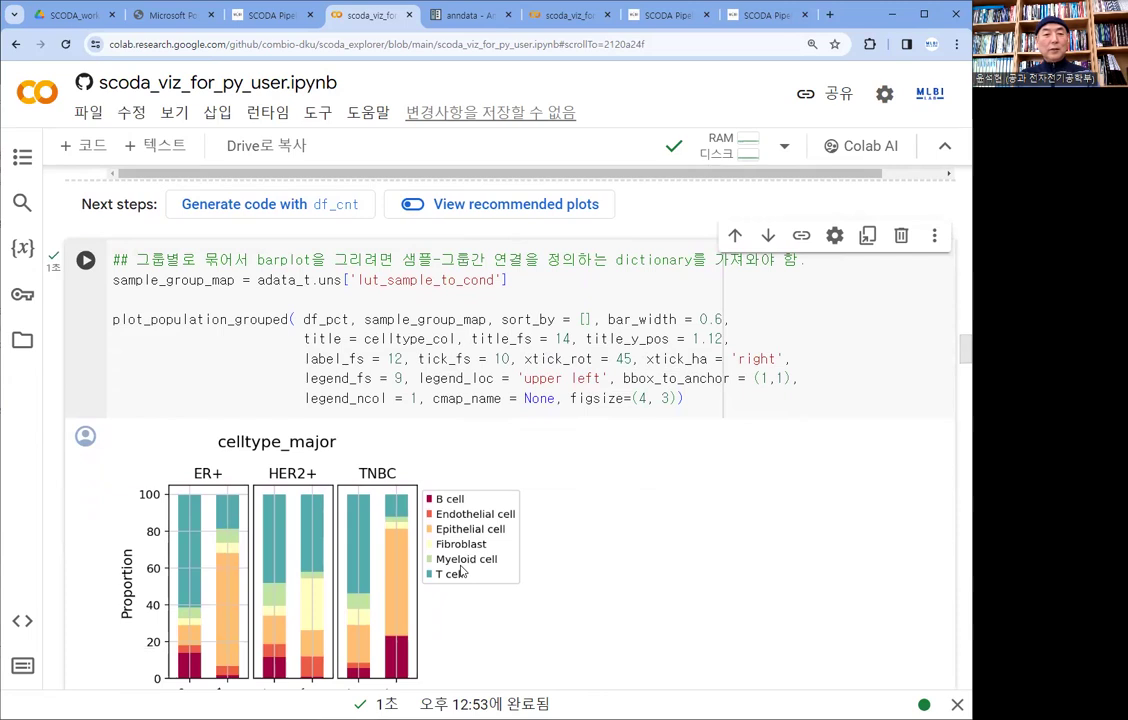
scroll(461, 572, "down", 3)
scroll(459, 567, "down", 5)
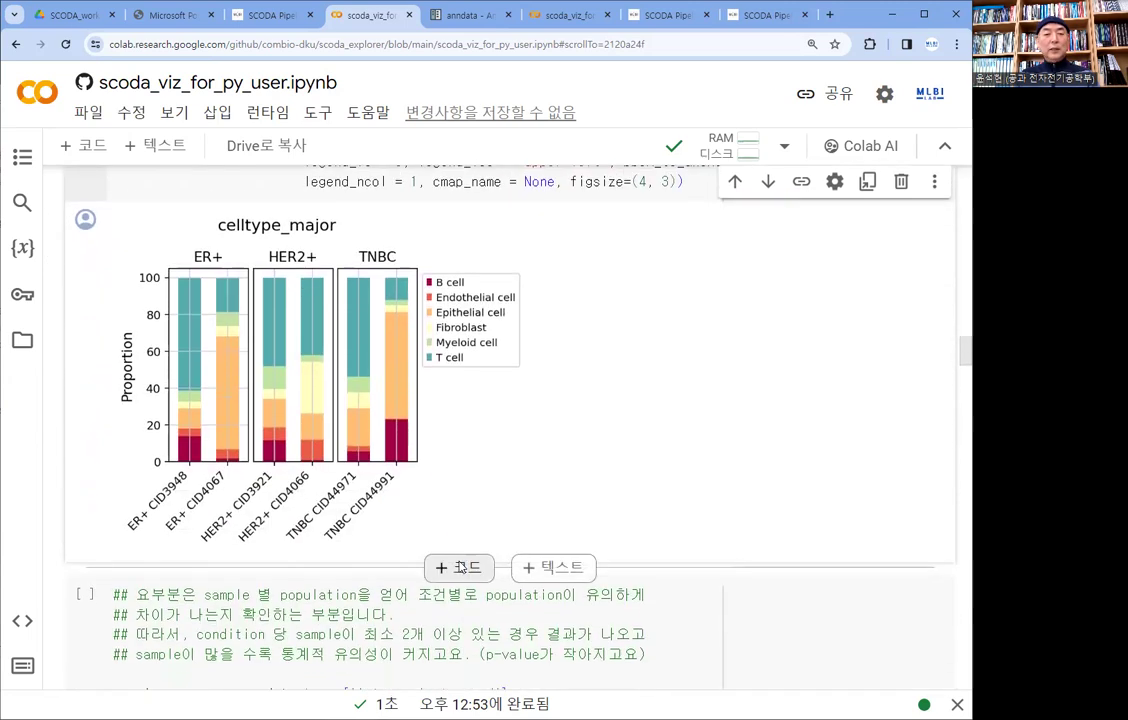
Step: Look over the group-difference test cell, its plot_pct_box call and saved box plots, alongside the preceding plot_population_grouped cell
scroll(455, 560, "down", 2)
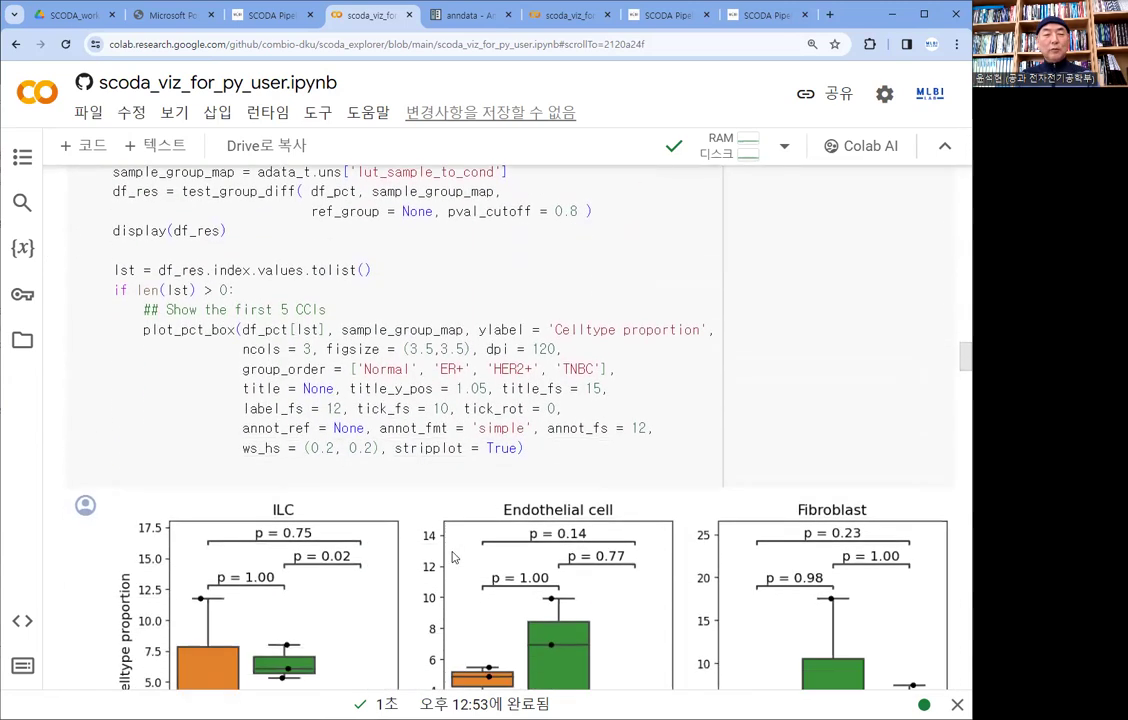
scroll(452, 557, "up", 2)
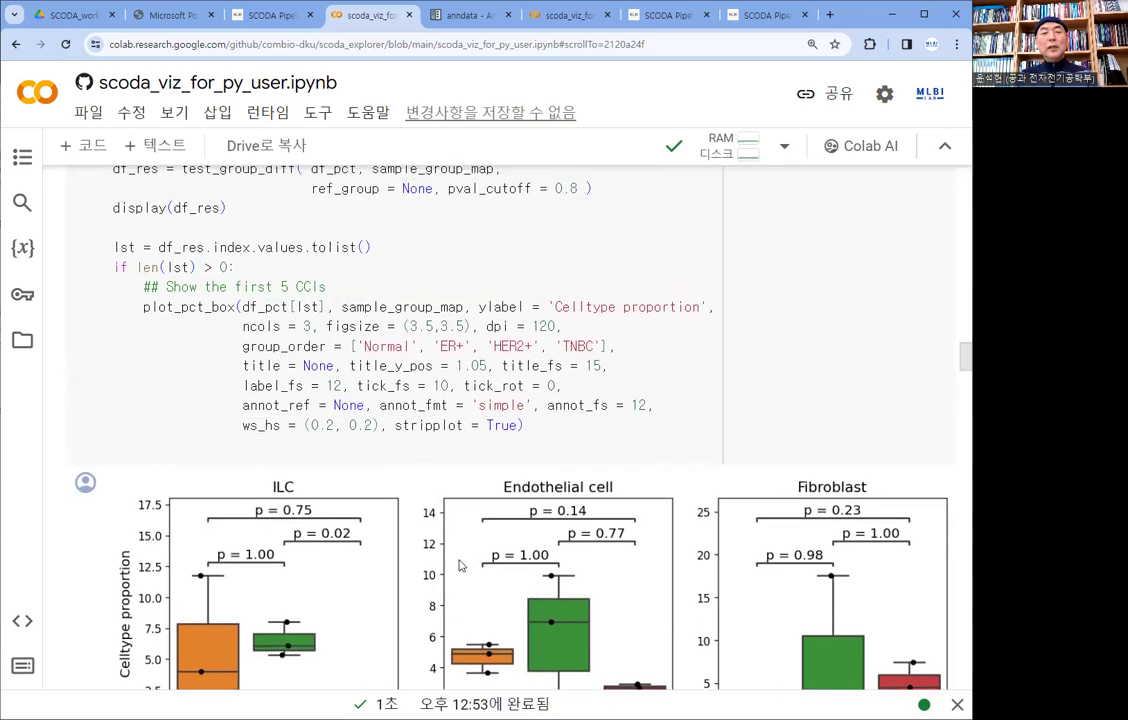
scroll(241, 447, "down", 2)
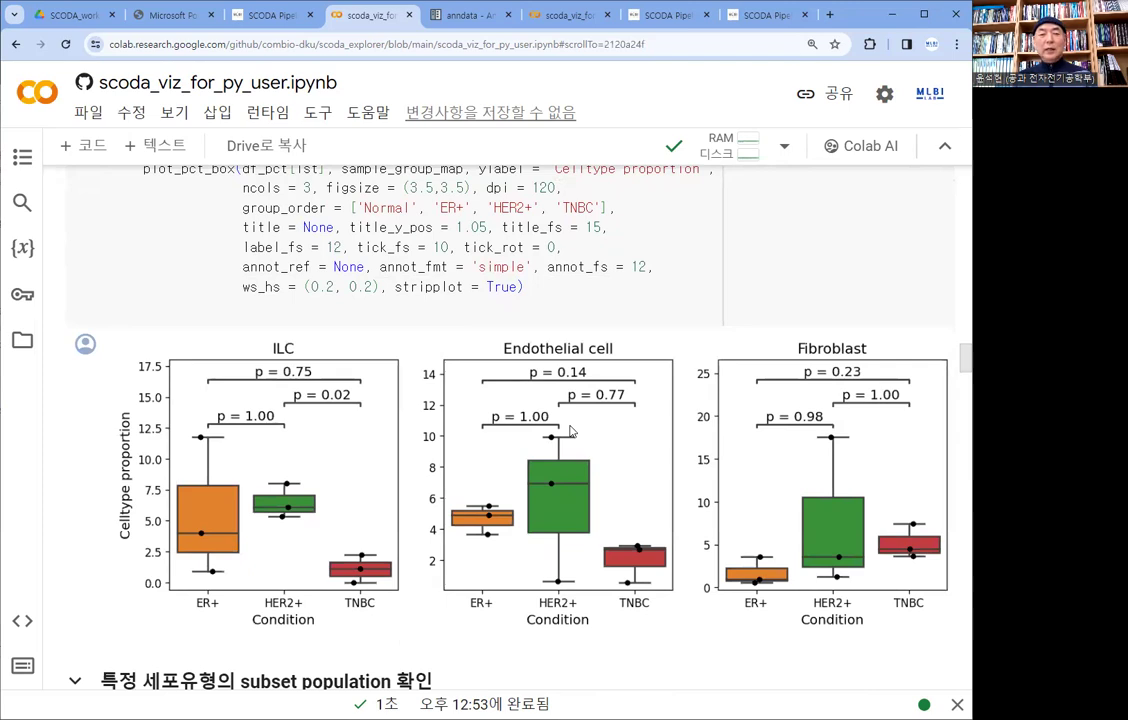
scroll(349, 399, "up", 4)
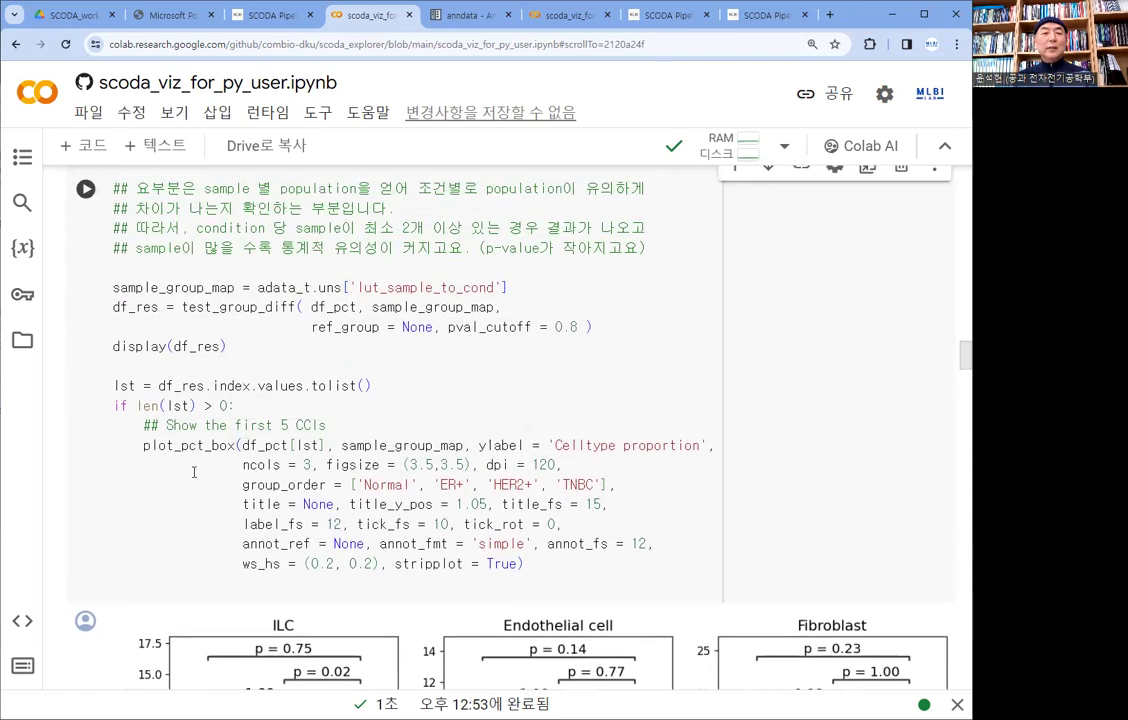
left_click_drag(145, 446, 241, 447)
scroll(256, 413, "up", 10)
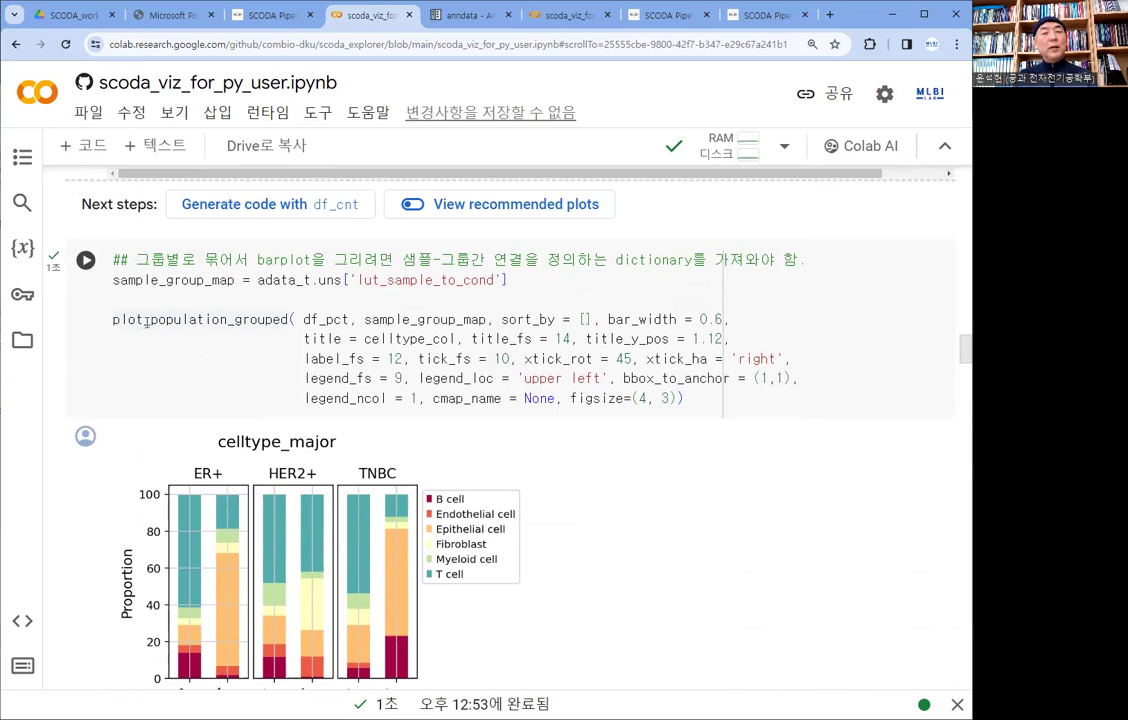
scroll(160, 332, "down", 6)
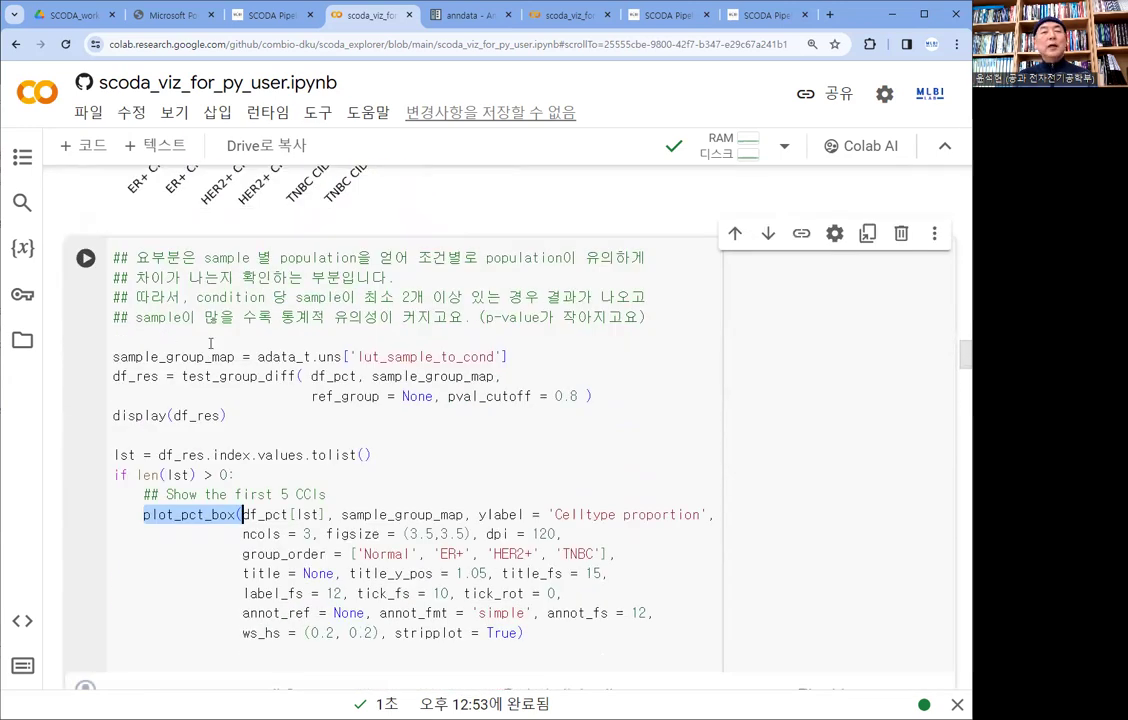
Step: Review the test_group_diff call in the group-difference cell, including its arguments and the df_res dataframe it returns
left_click(163, 338)
mouse_move(213, 357)
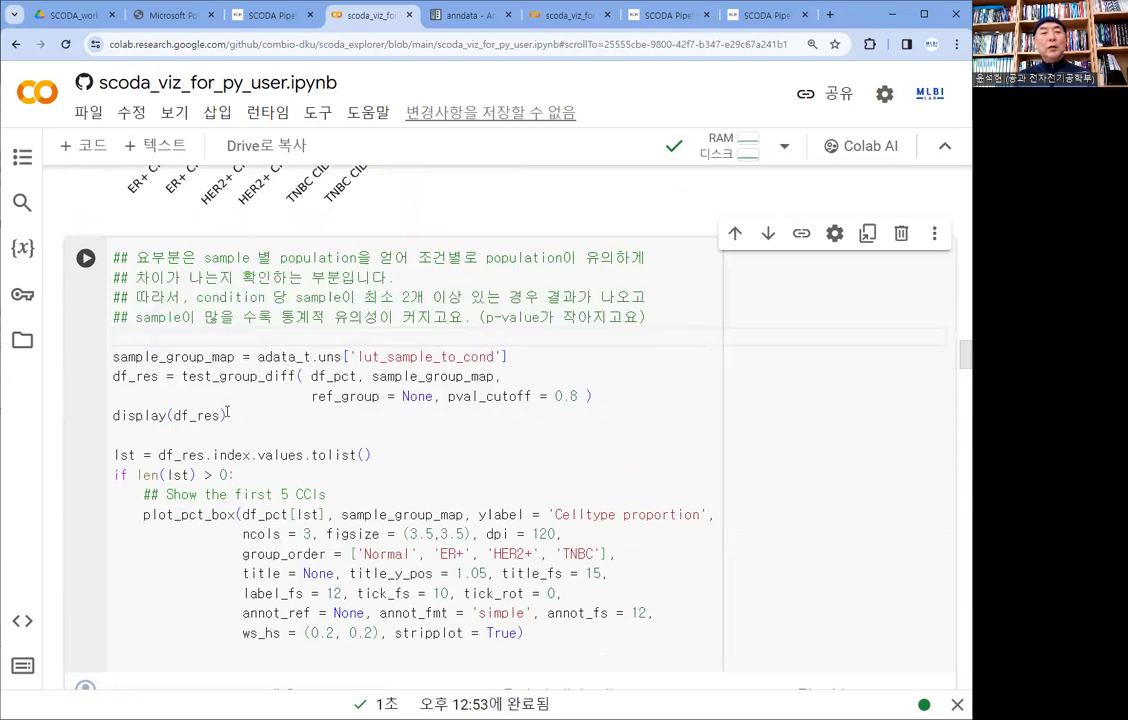
mouse_move(227, 414)
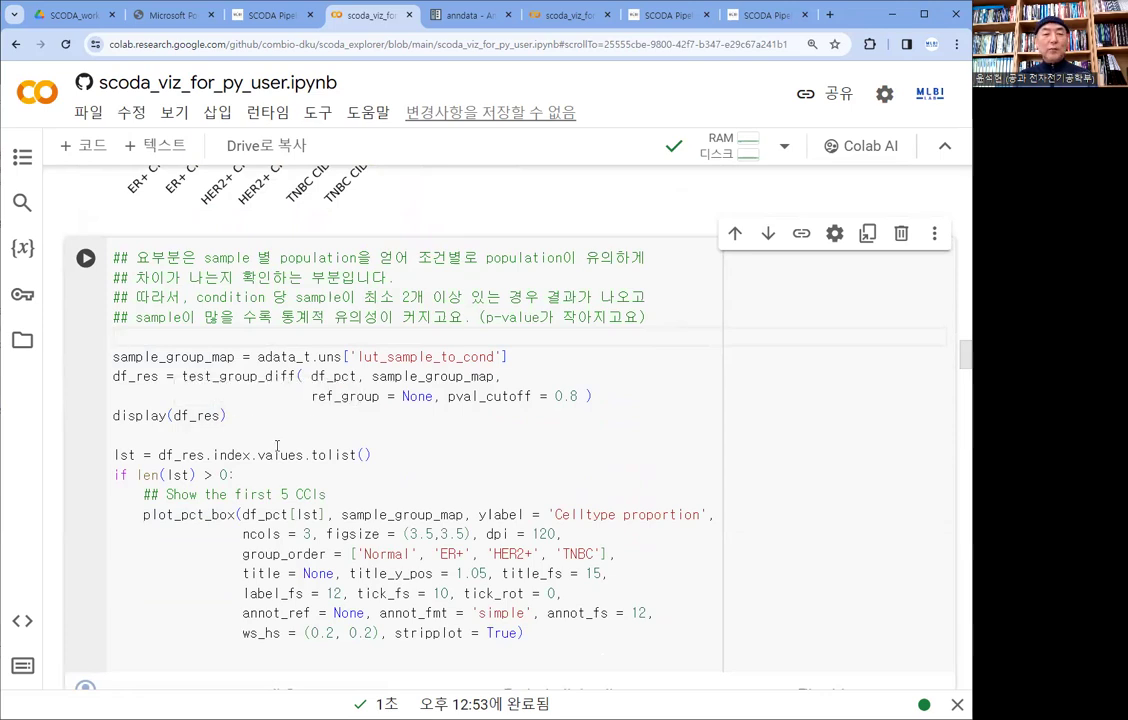
left_click_drag(182, 377, 298, 377)
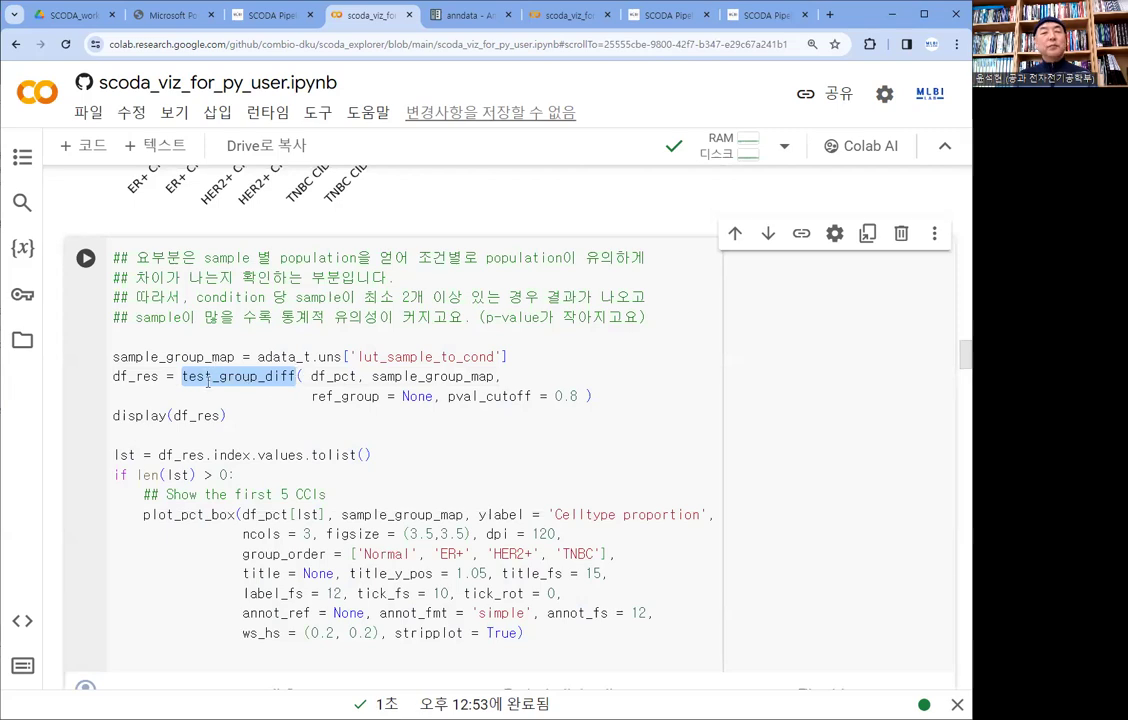
mouse_move(245, 376)
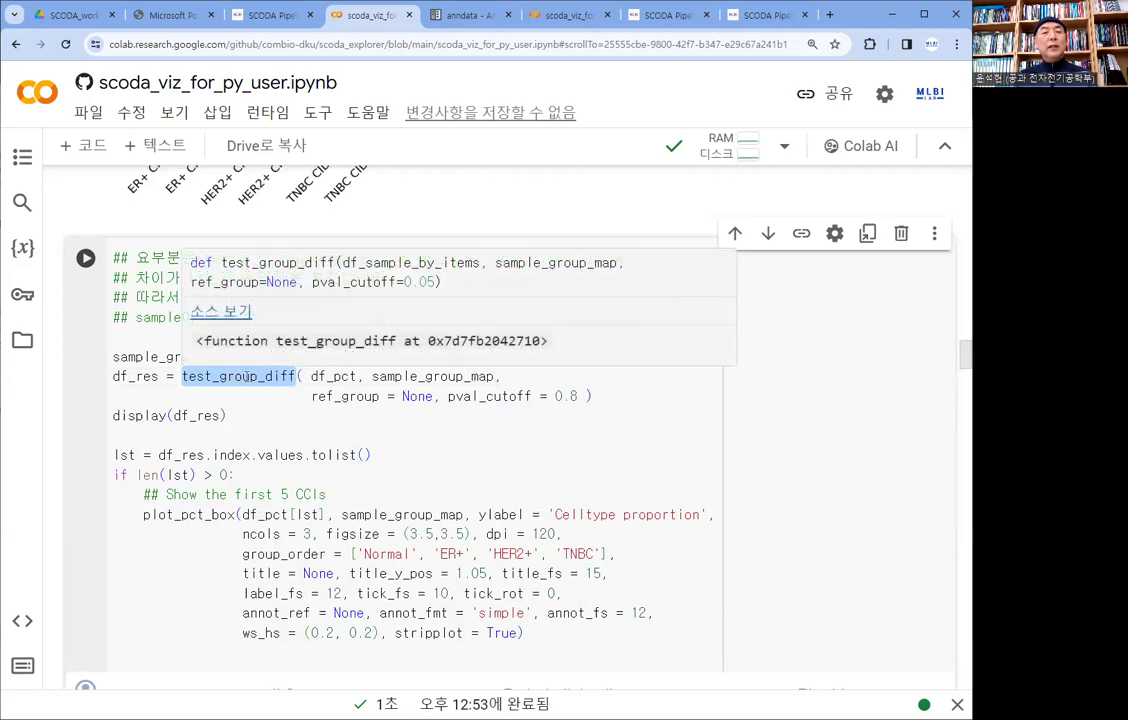
left_click(200, 377)
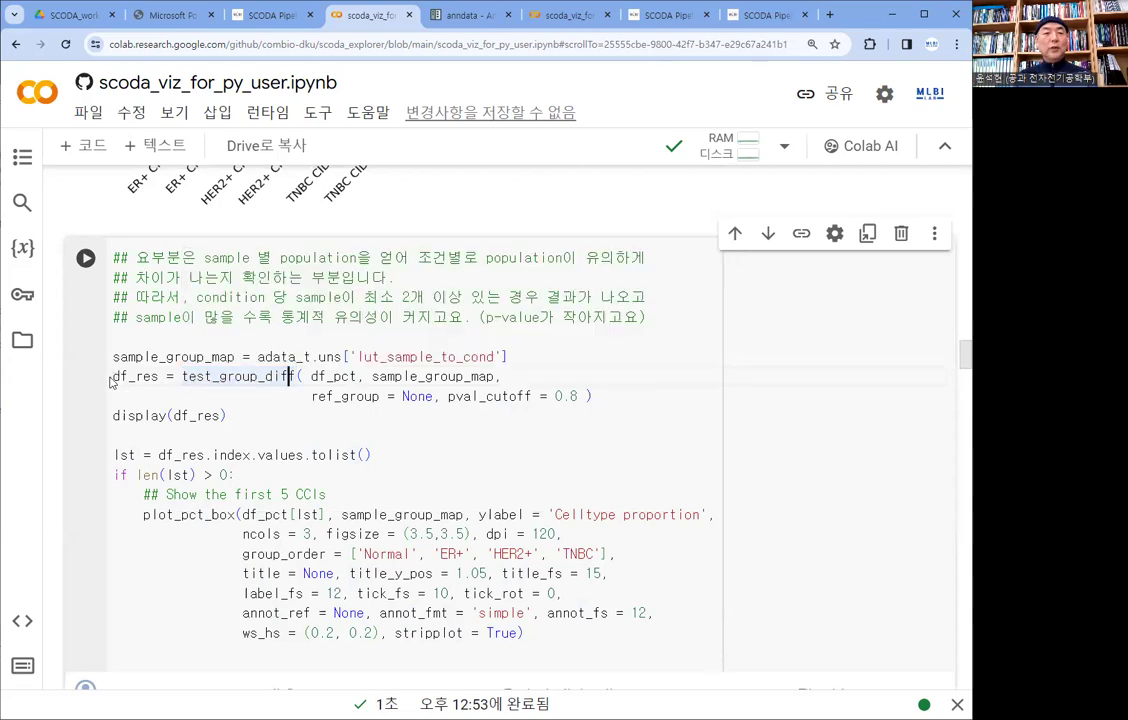
left_click_drag(182, 376, 298, 376)
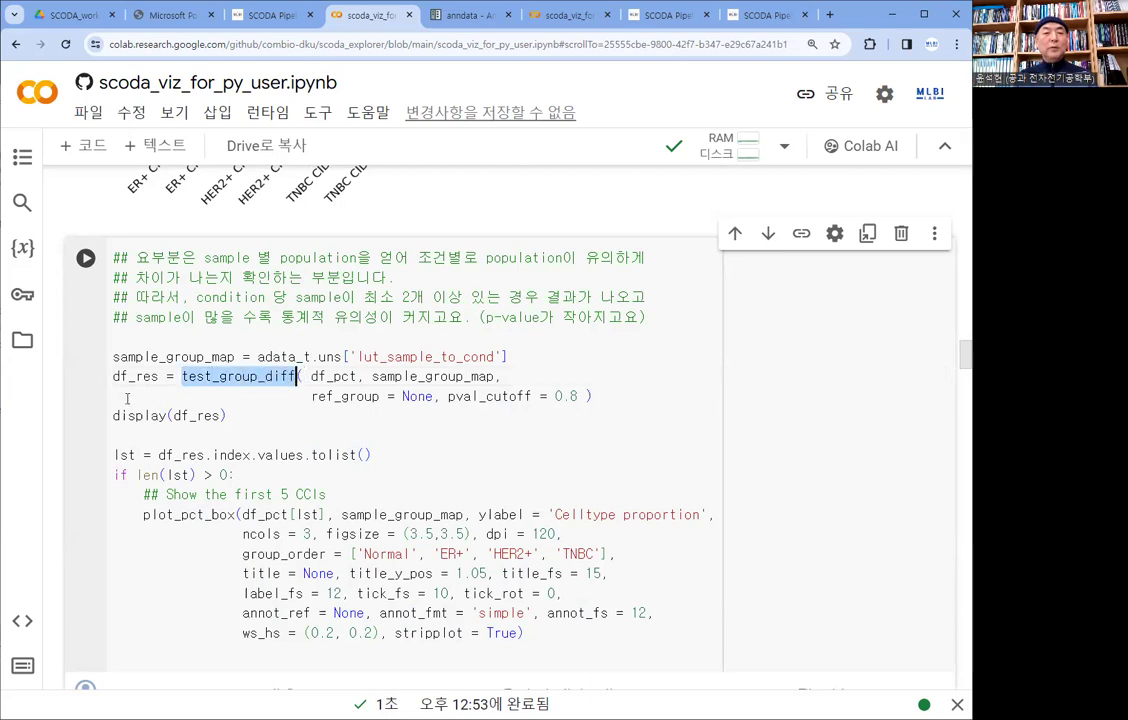
left_click_drag(113, 376, 160, 376)
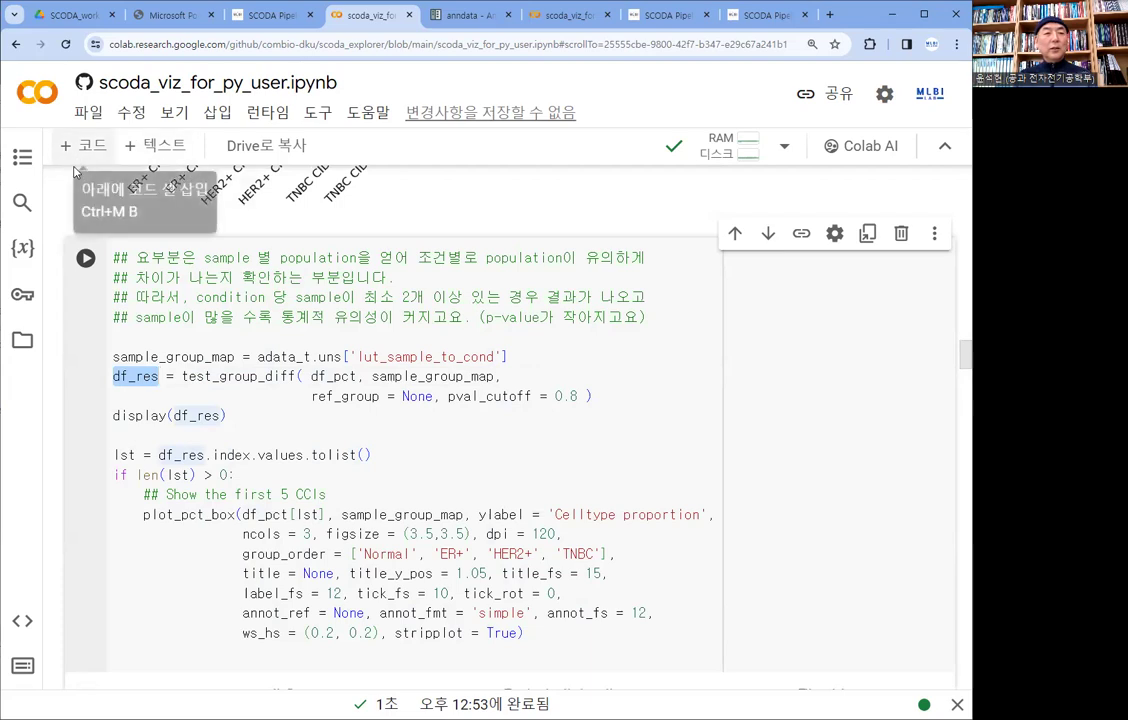
Step: Run the test_group_diff cell to produce the celltype_major p-value table and the proportion box plots per condition
left_click(85, 257)
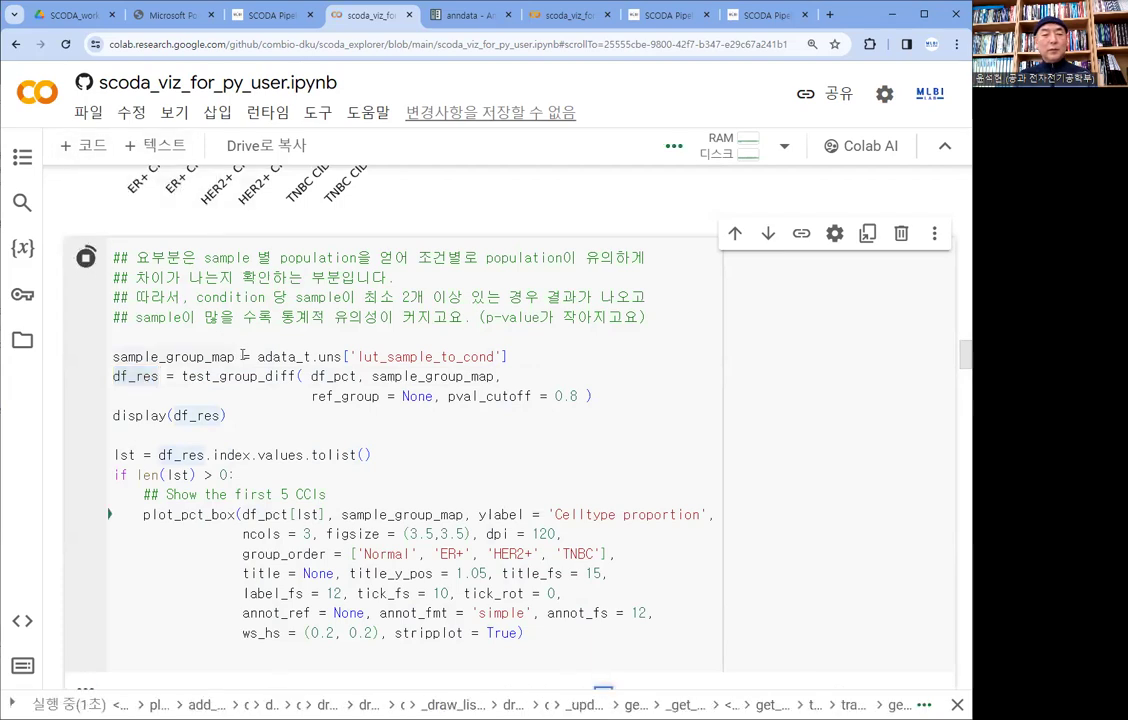
scroll(245, 355, "down", 5)
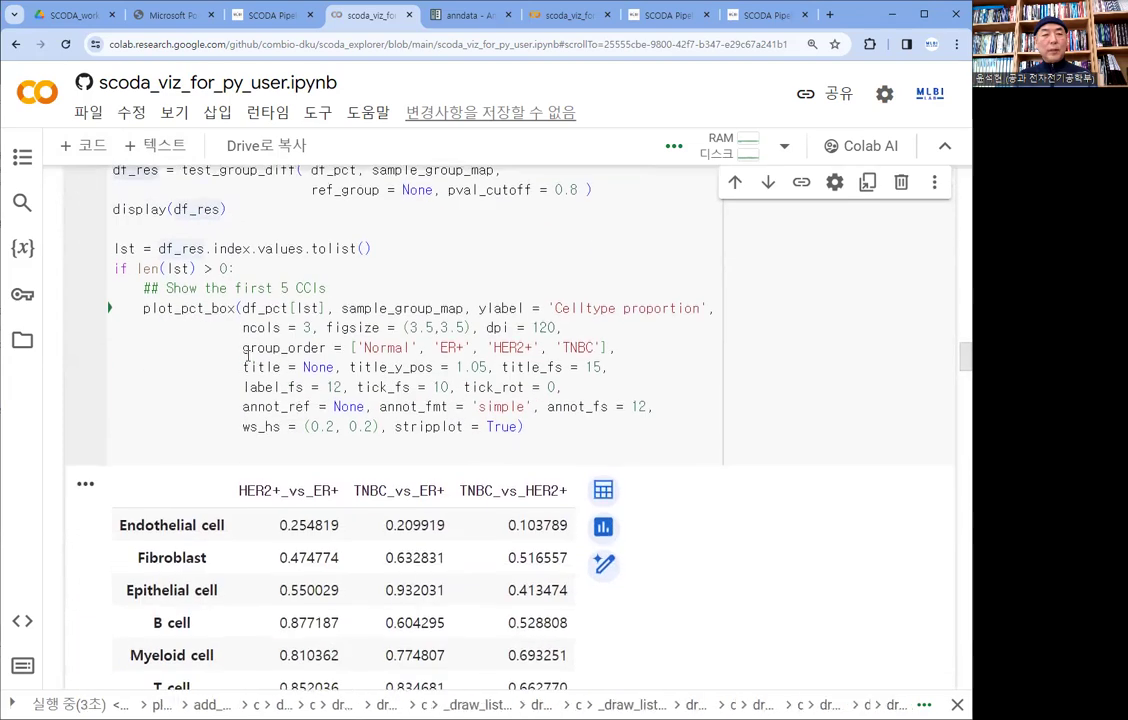
scroll(245, 355, "up", 5)
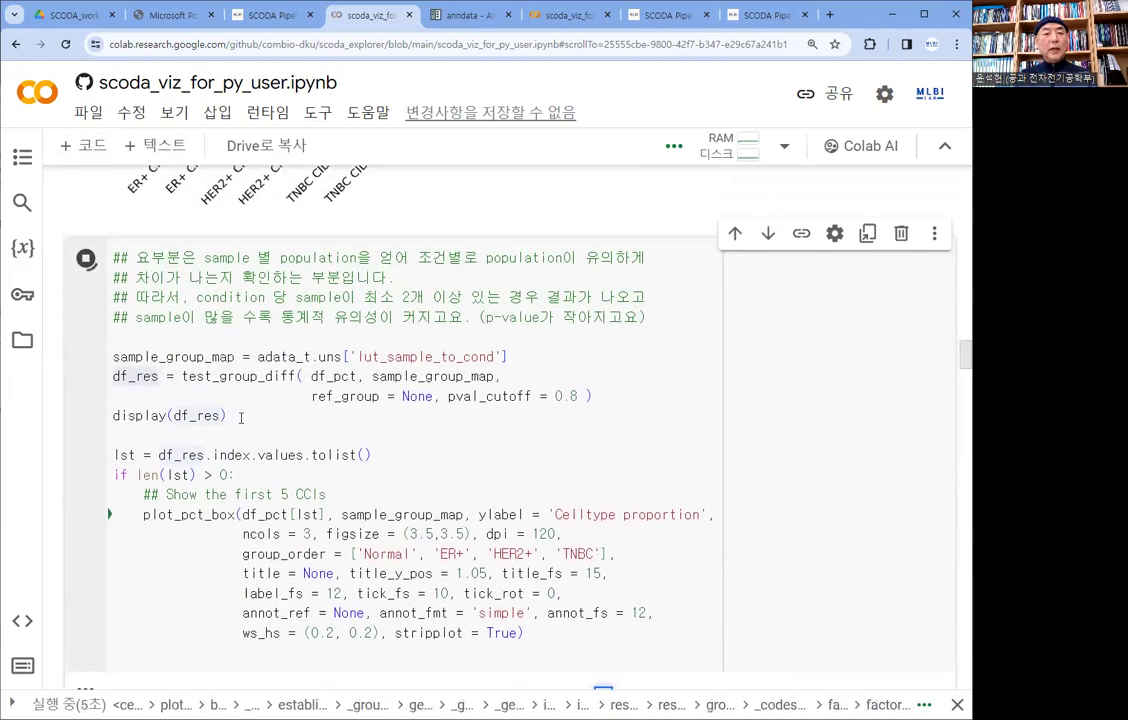
scroll(260, 428, "down", 4)
scroll(268, 410, "down", 2)
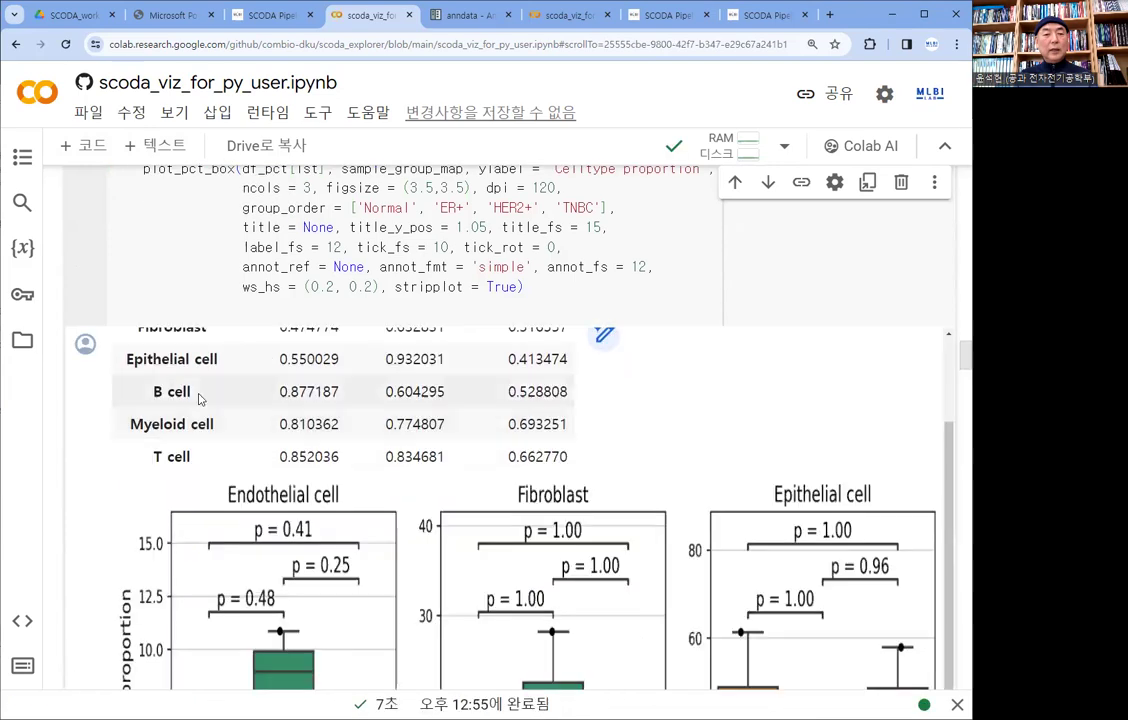
scroll(250, 392, "up", 2)
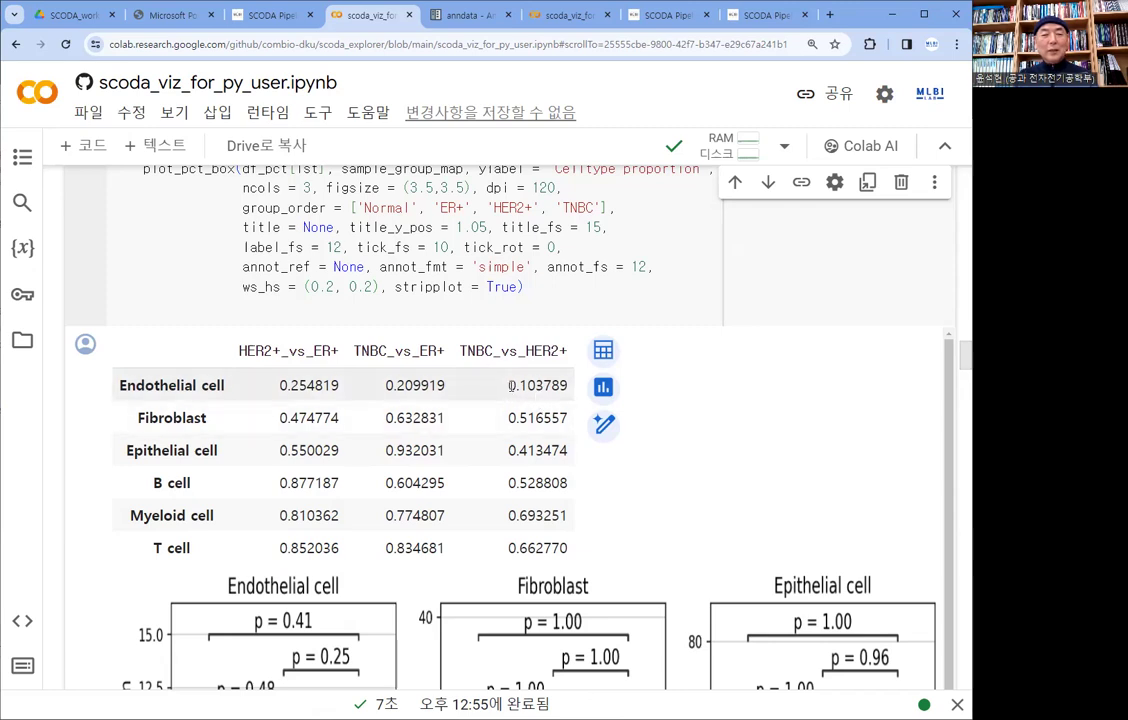
Step: Examine the p-value table of pairwise condition comparisons, especially the Endothelial cell entry under TNBC_vs_HER2+
left_click_drag(509, 385, 558, 391)
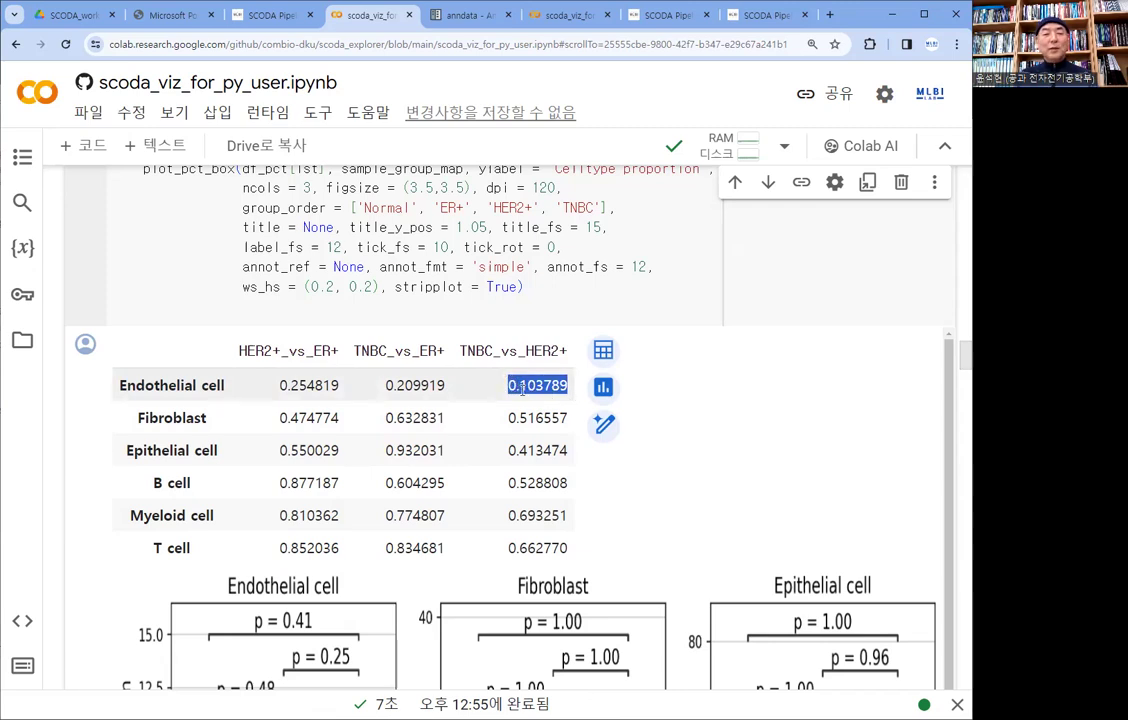
left_click(520, 392)
scroll(509, 399, "down", 2)
scroll(507, 401, "down", 1)
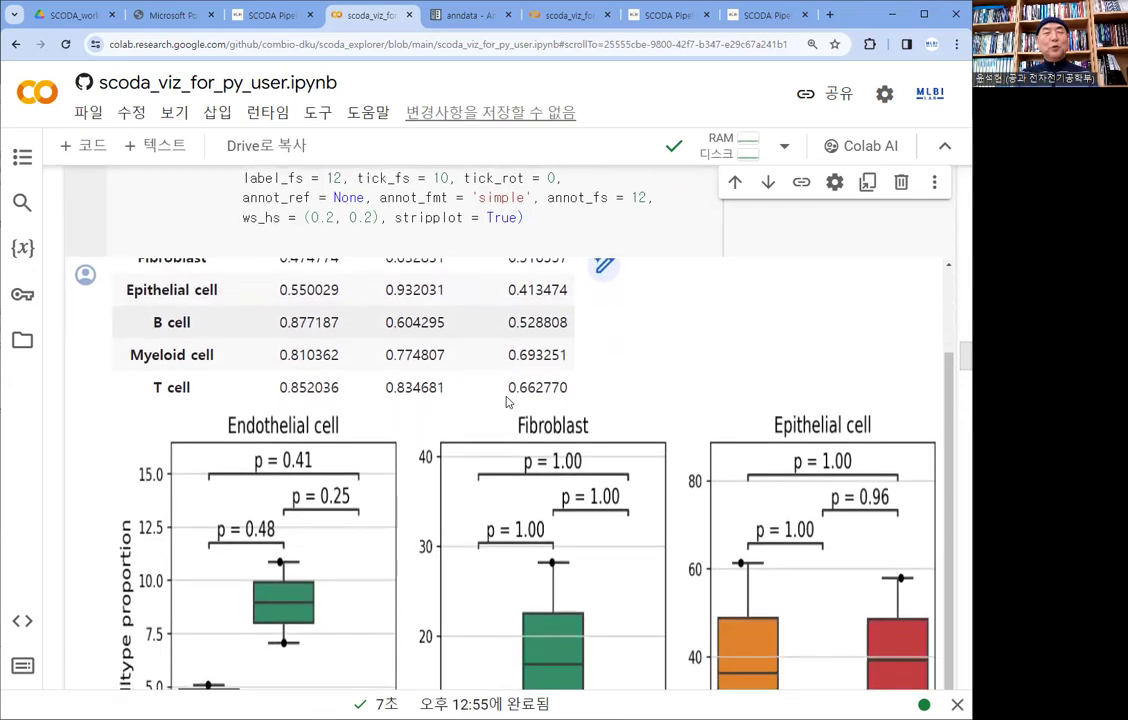
scroll(506, 397, "down", 3)
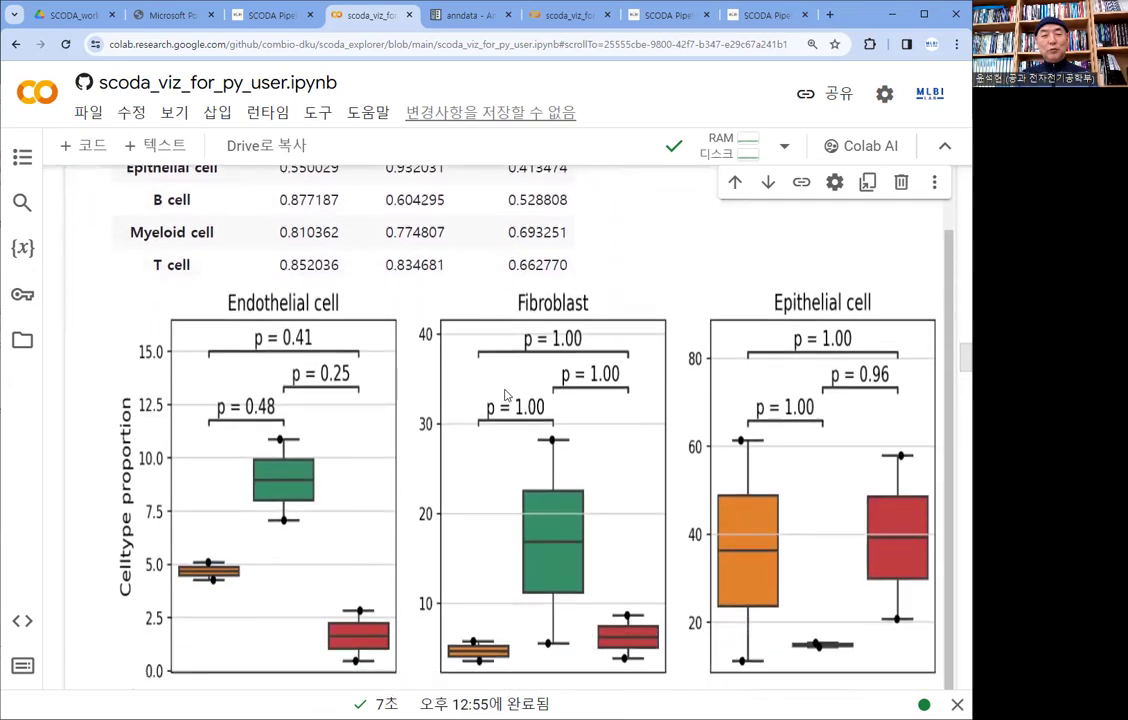
scroll(506, 395, "up", 6)
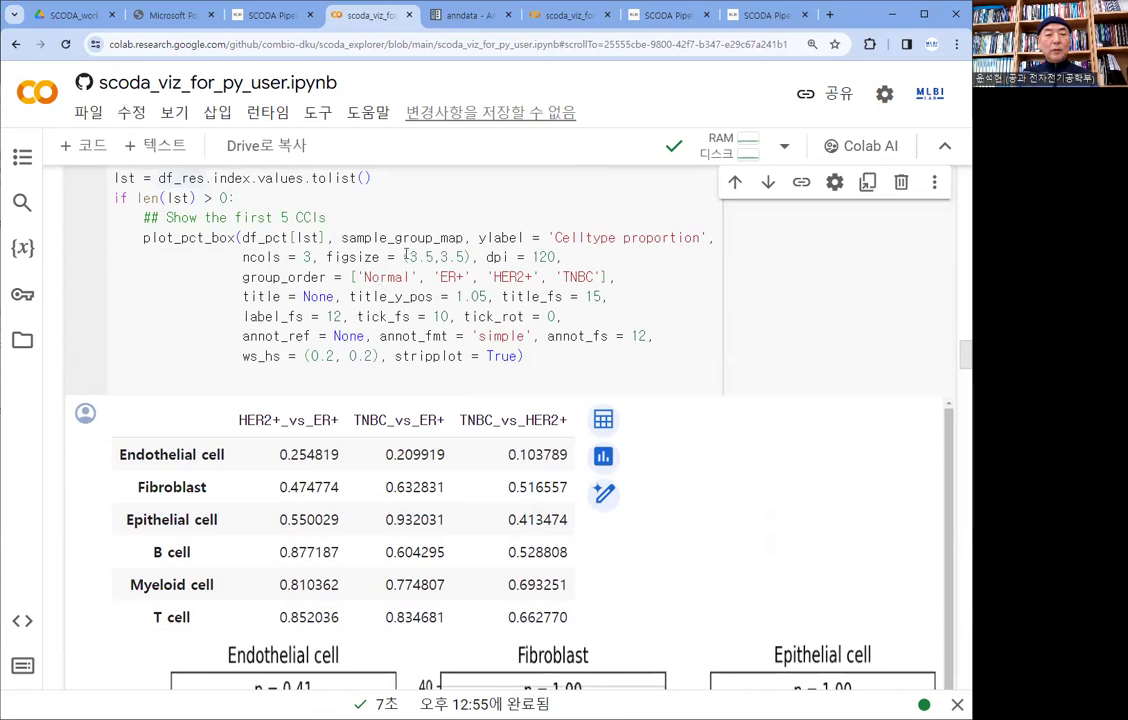
Step: Examine the box plots of all celltypes, comparing their proportions and annotated p-values across ER+, HER2+ and TNBC
scroll(470, 400, "down", 4)
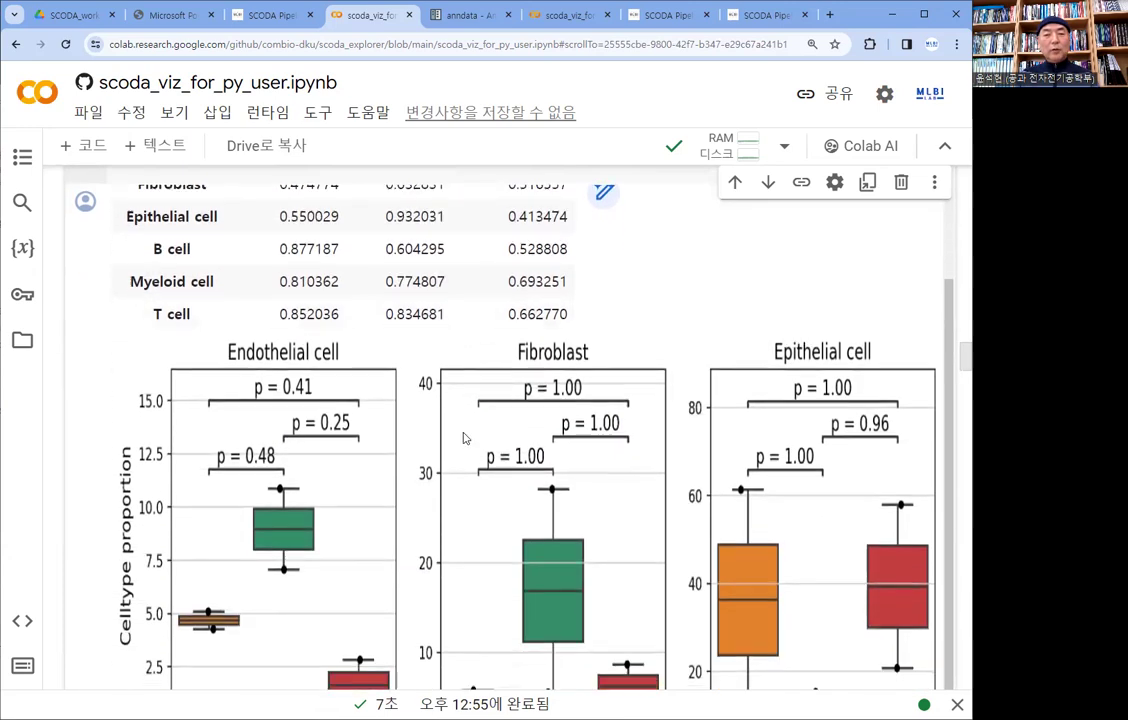
scroll(463, 438, "down", 2)
scroll(463, 431, "up", 1)
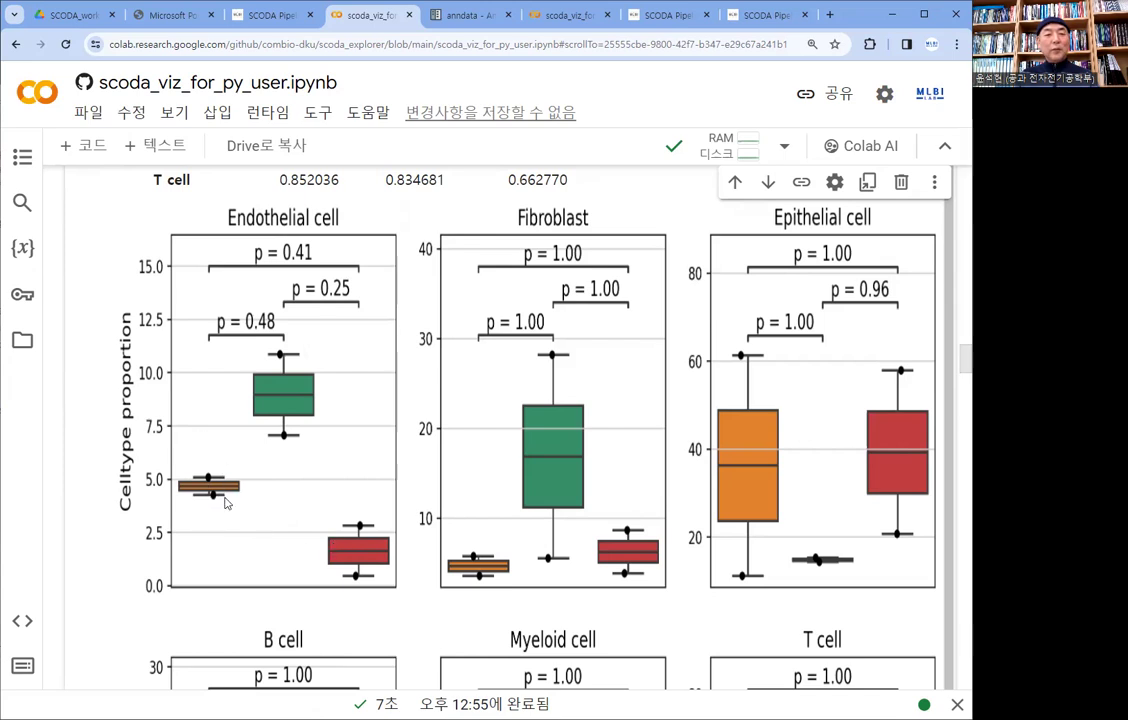
scroll(214, 491, "down", 1)
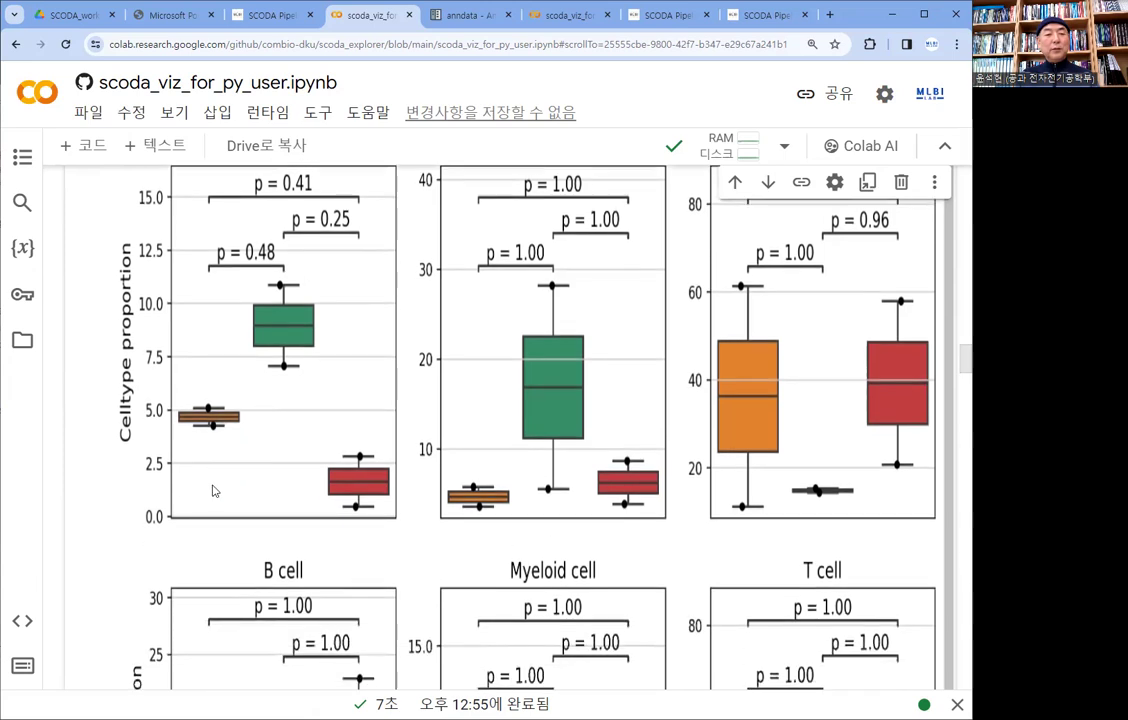
scroll(254, 437, "down", 5)
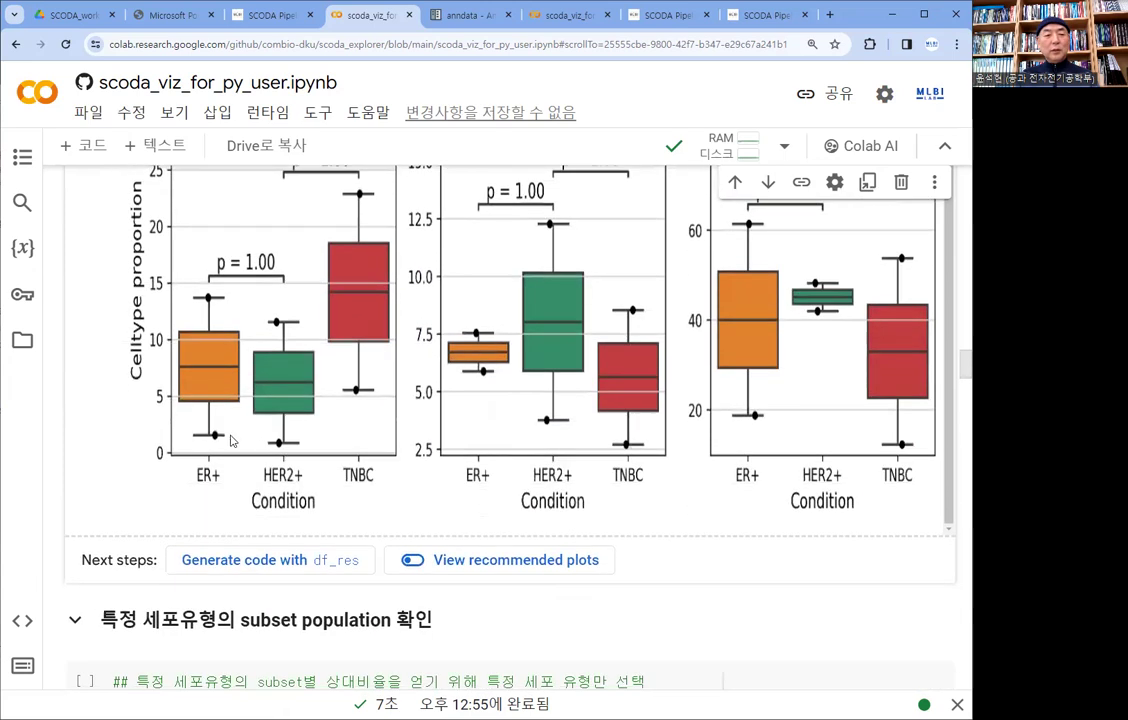
scroll(200, 447, "up", 5)
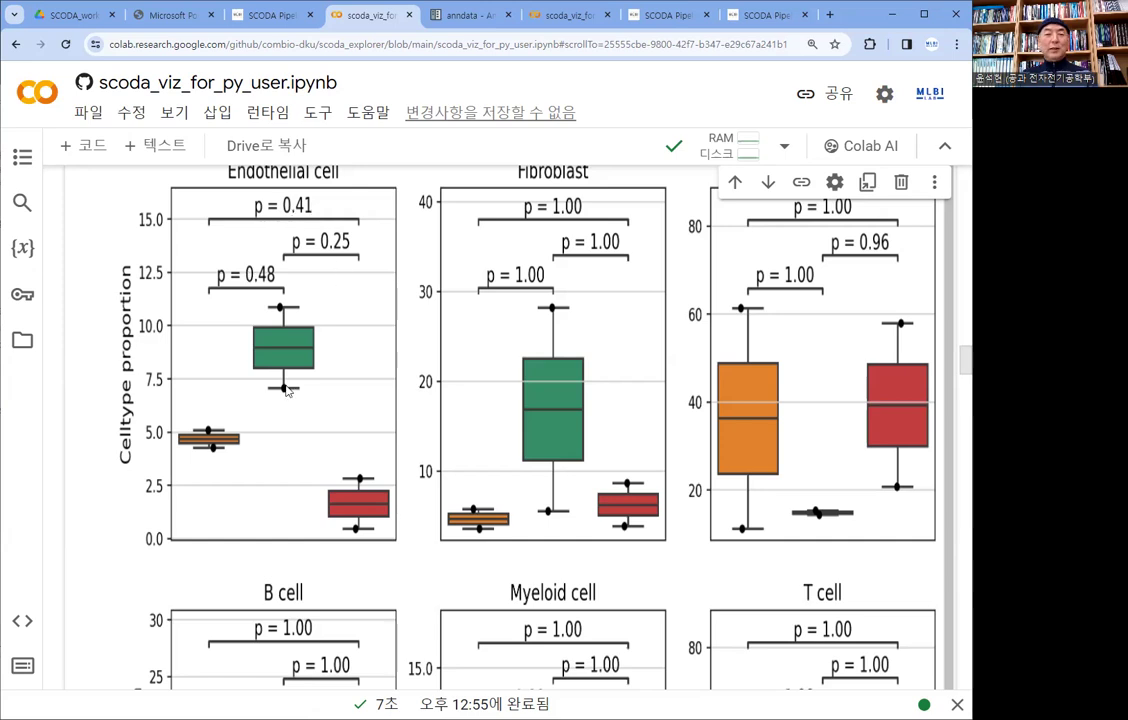
scroll(330, 420, "up", 2)
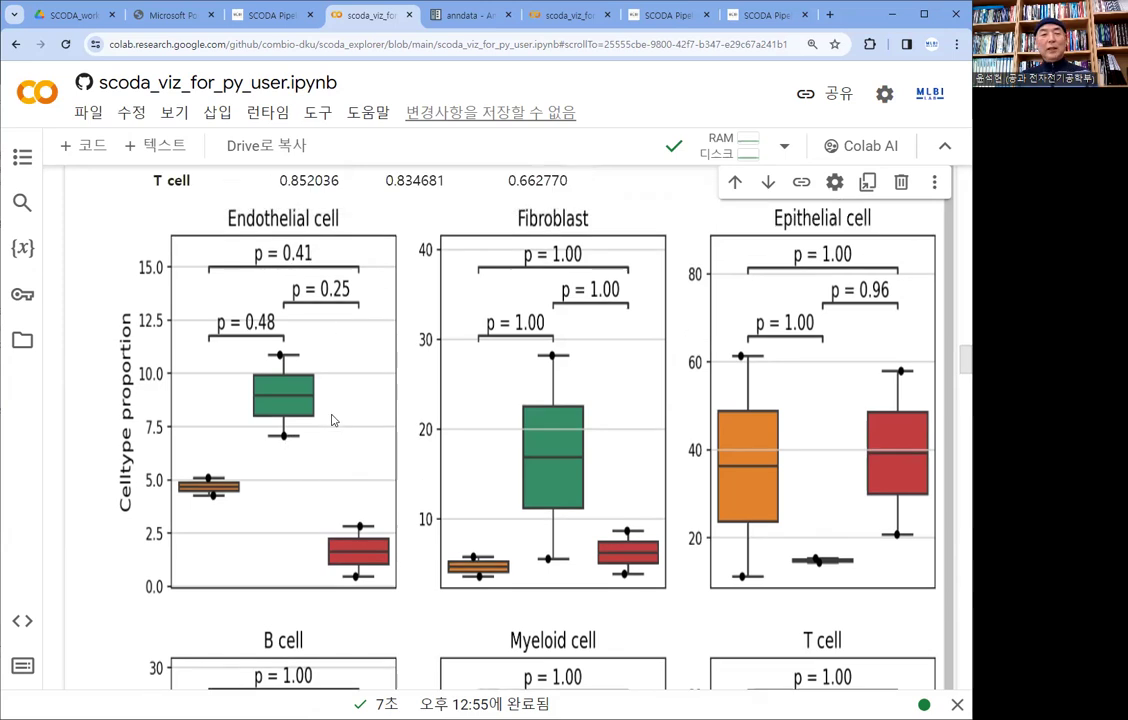
scroll(842, 382, "down", 2)
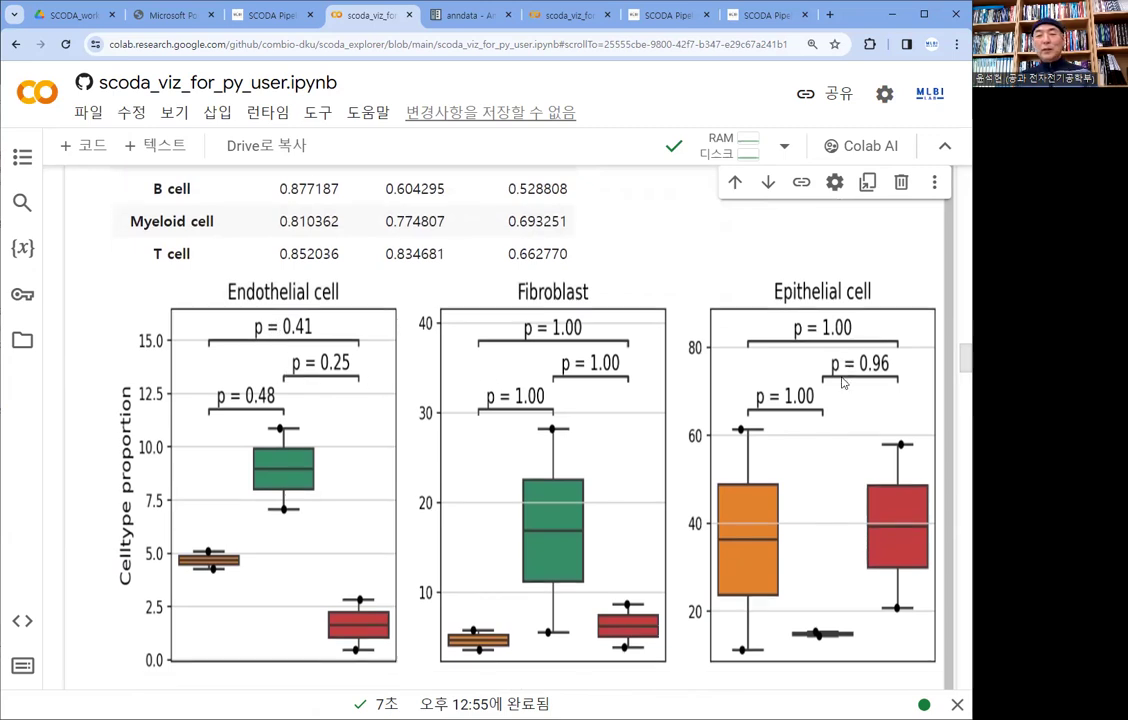
scroll(842, 382, "down", 7)
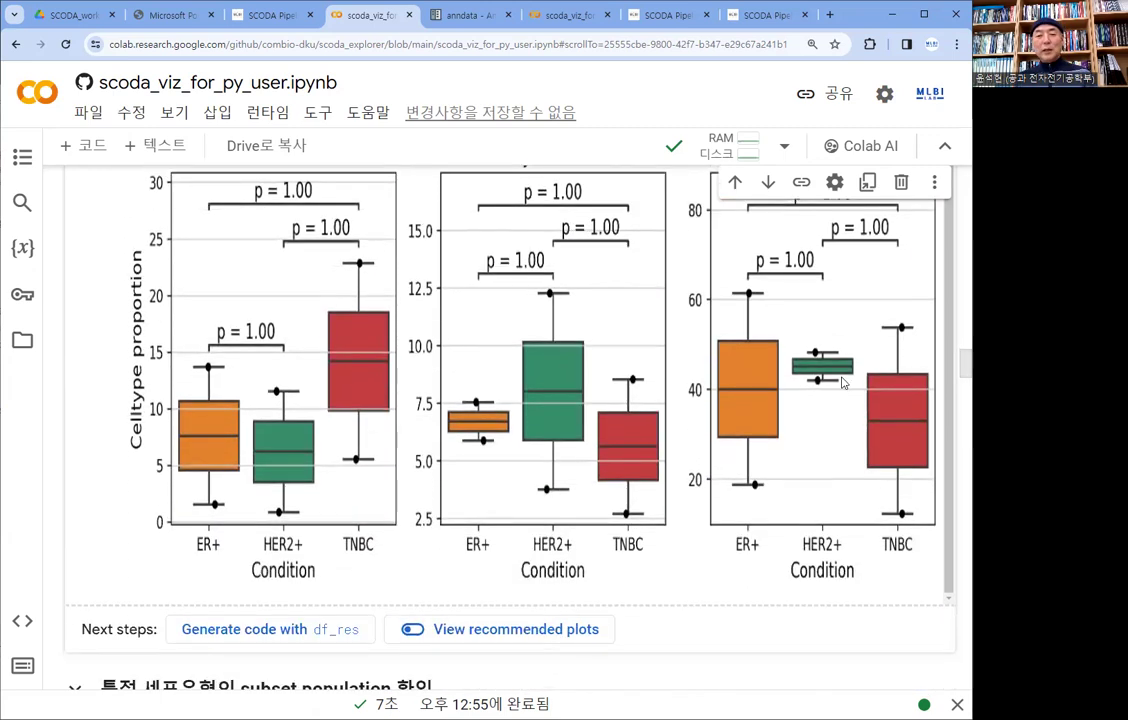
Step: In the subset population section, review the condition that selects cells whose celltype_minor is 'T cell CD4+'
scroll(842, 382, "down", 4)
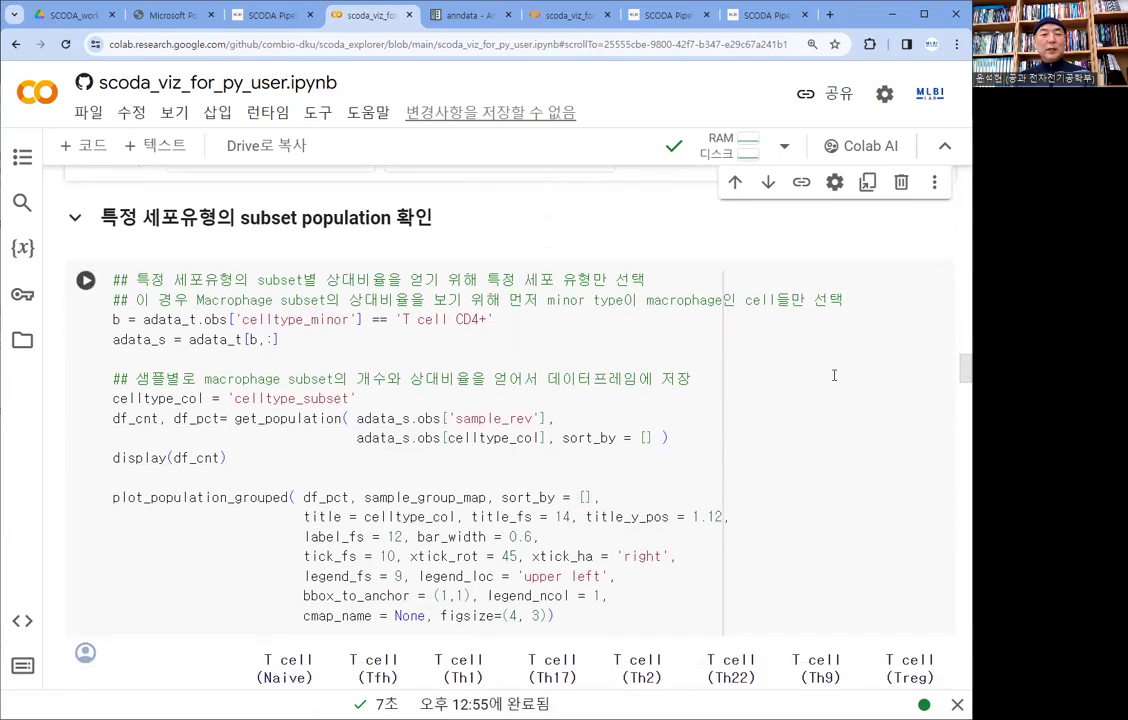
scroll(834, 375, "up", 2)
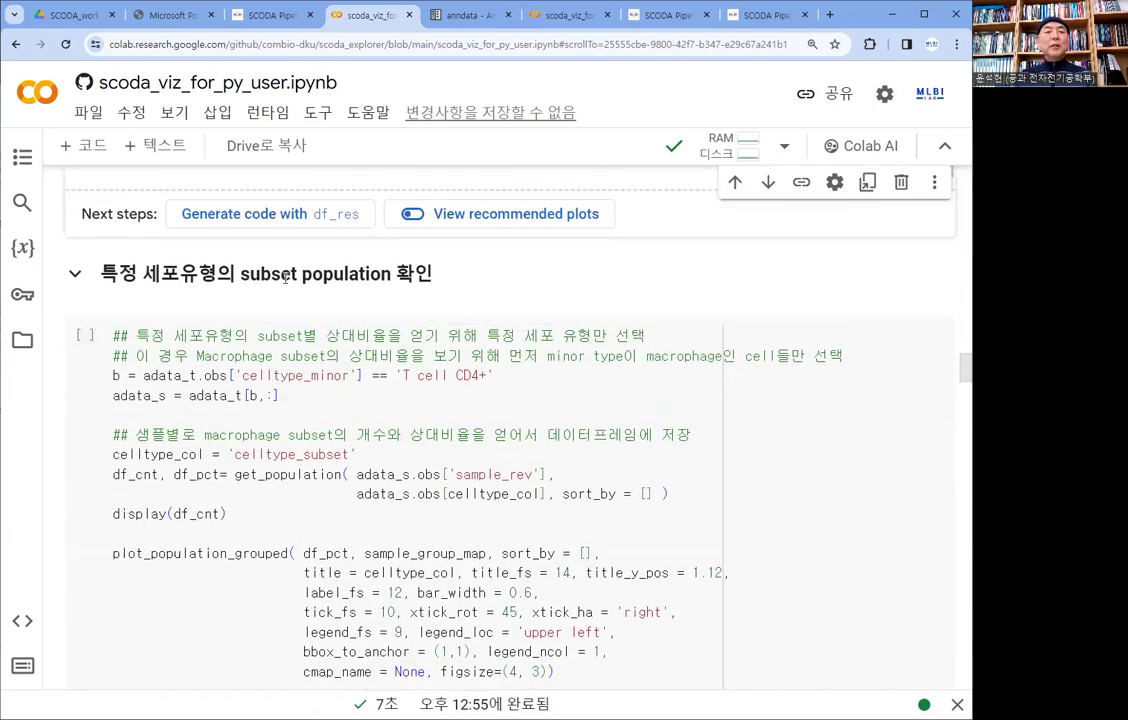
left_click(425, 268)
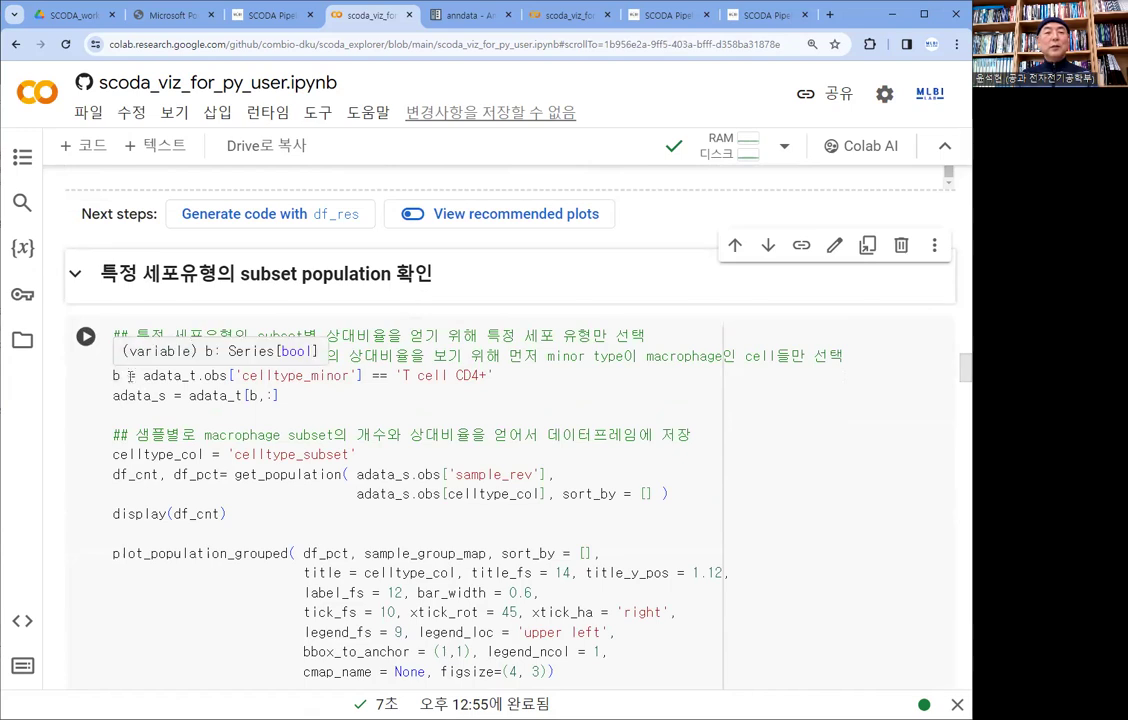
left_click_drag(143, 377, 366, 373)
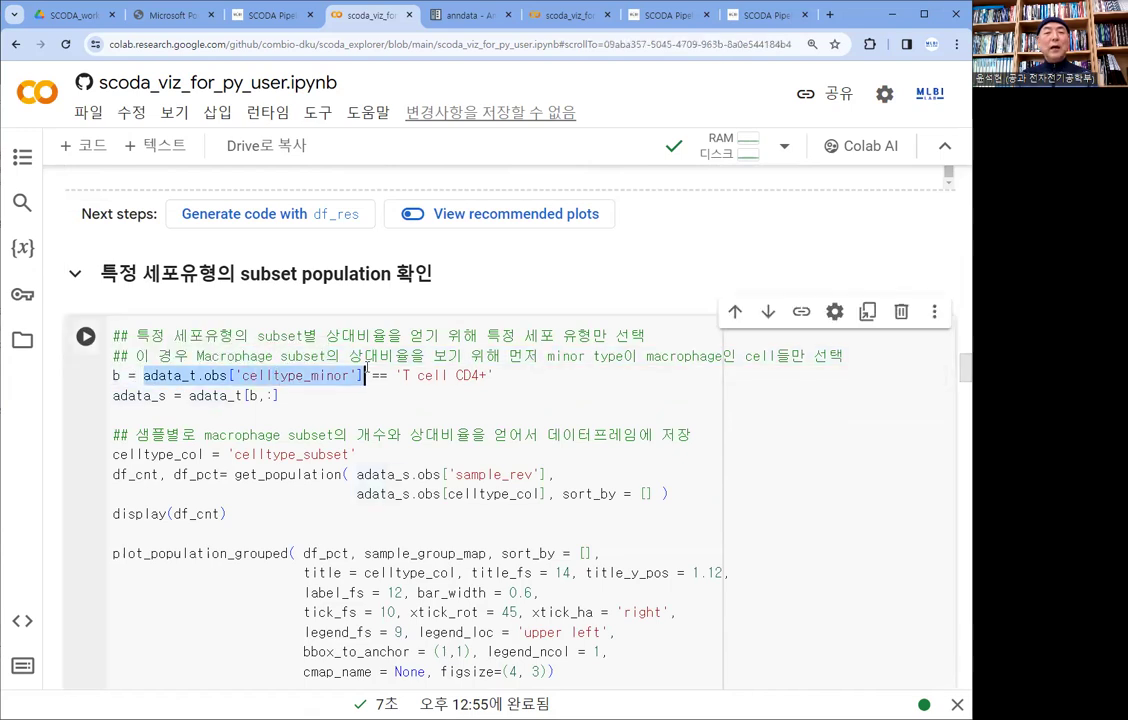
left_click(364, 375)
left_click(143, 376)
left_click_drag(143, 376, 494, 375)
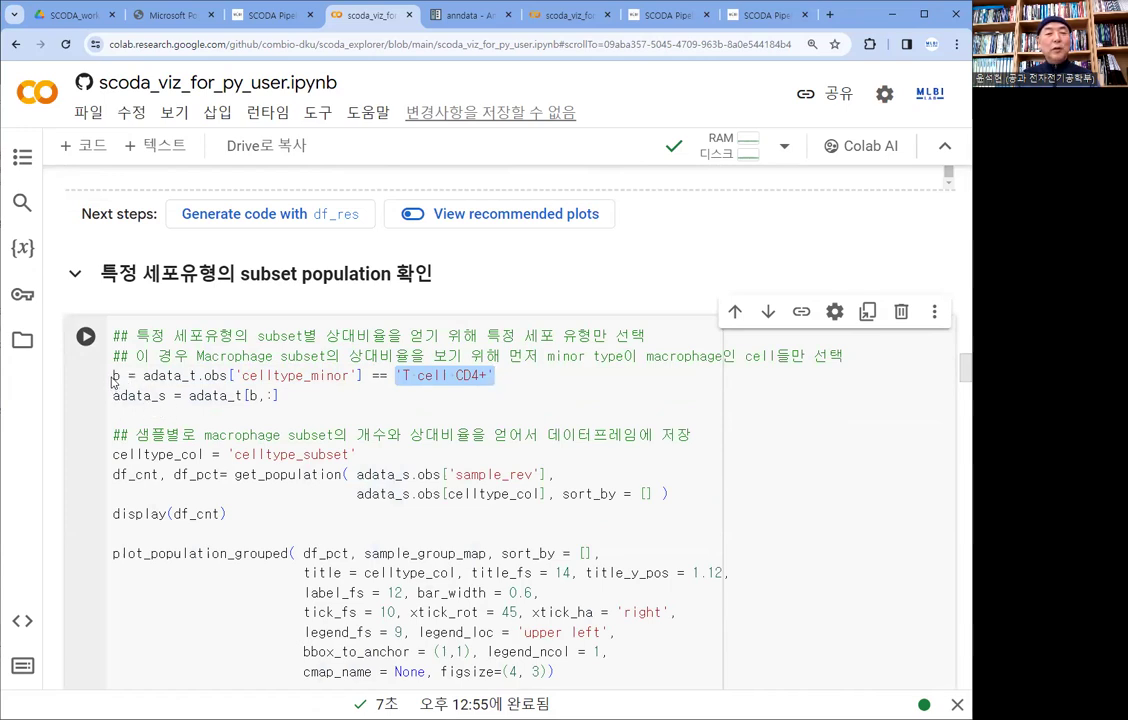
Step: Review how the subset cell builds adata_s, sets celltype_col to 'celltype_subset' and passes both to get_population
left_click_drag(113, 376, 167, 396)
left_click(158, 396)
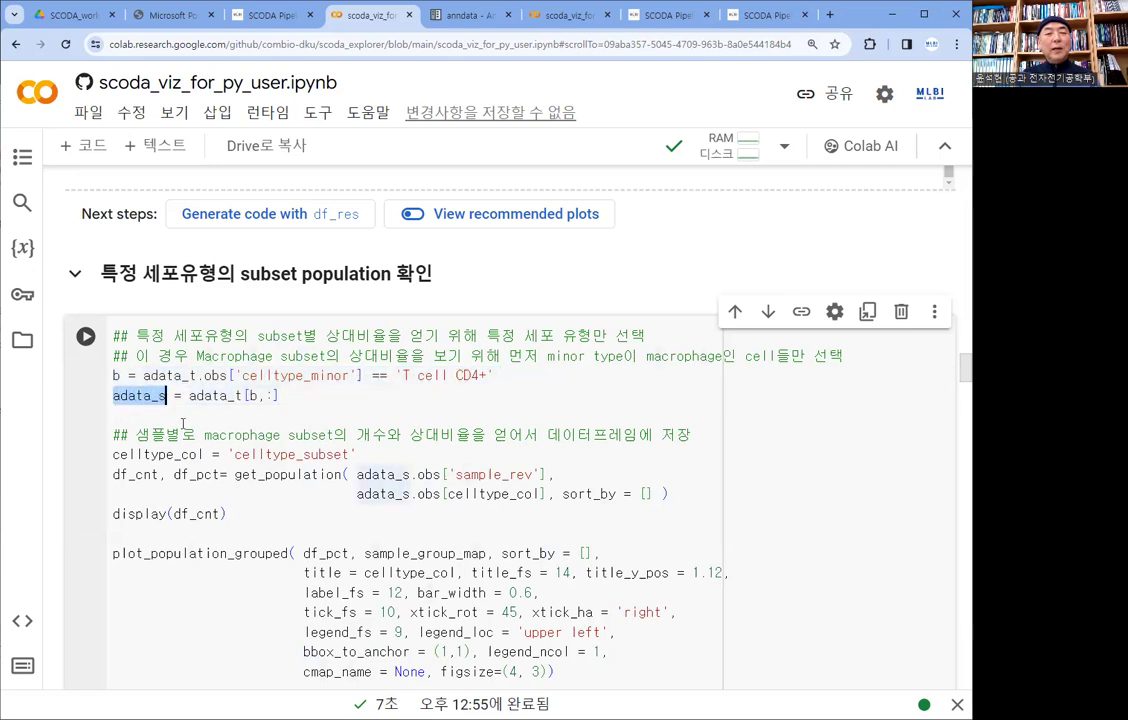
left_click_drag(235, 475, 344, 475)
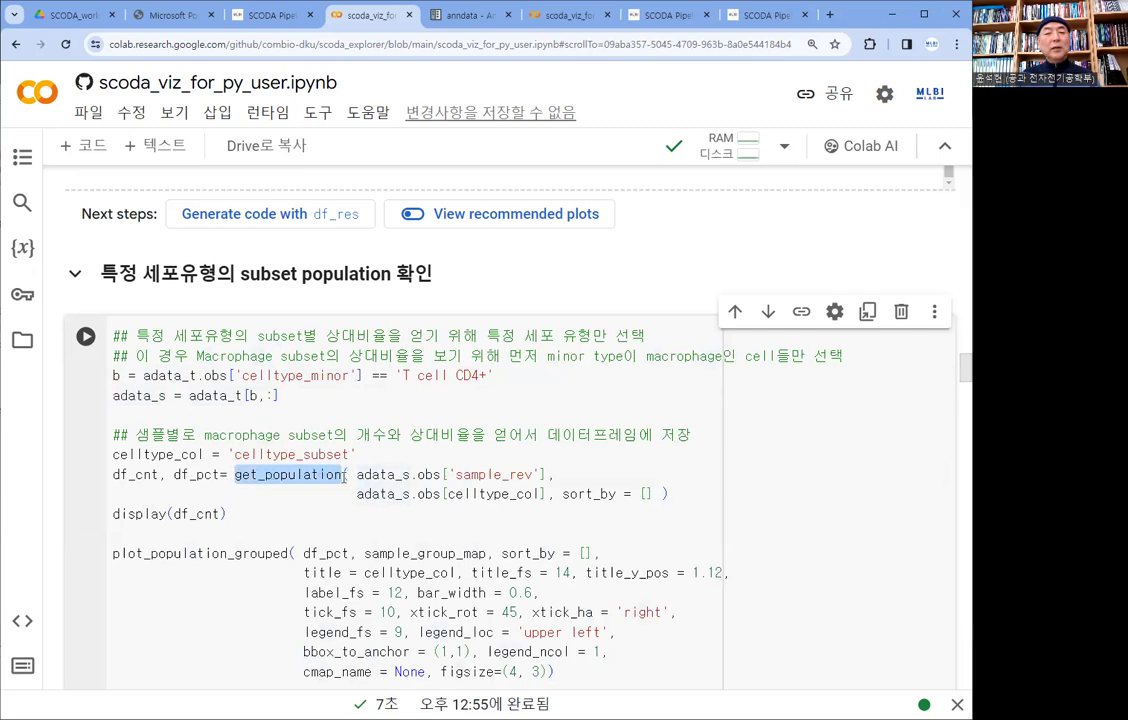
left_click_drag(236, 455, 358, 457)
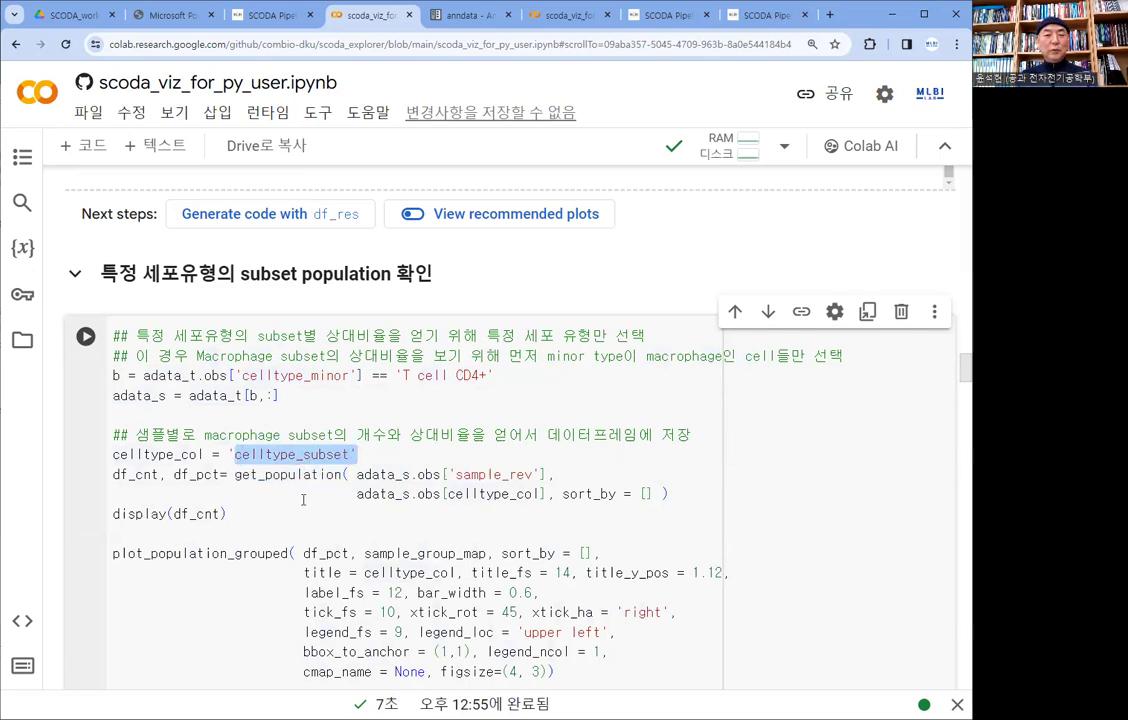
scroll(303, 499, "down", 1)
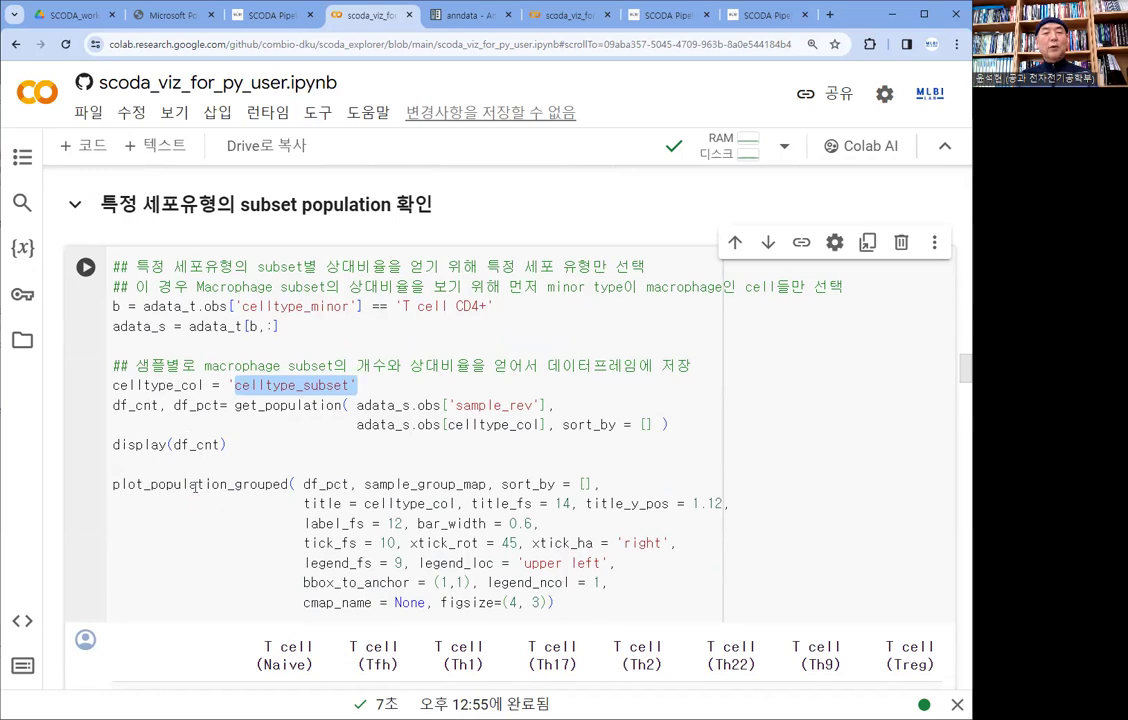
scroll(219, 489, "down", 2)
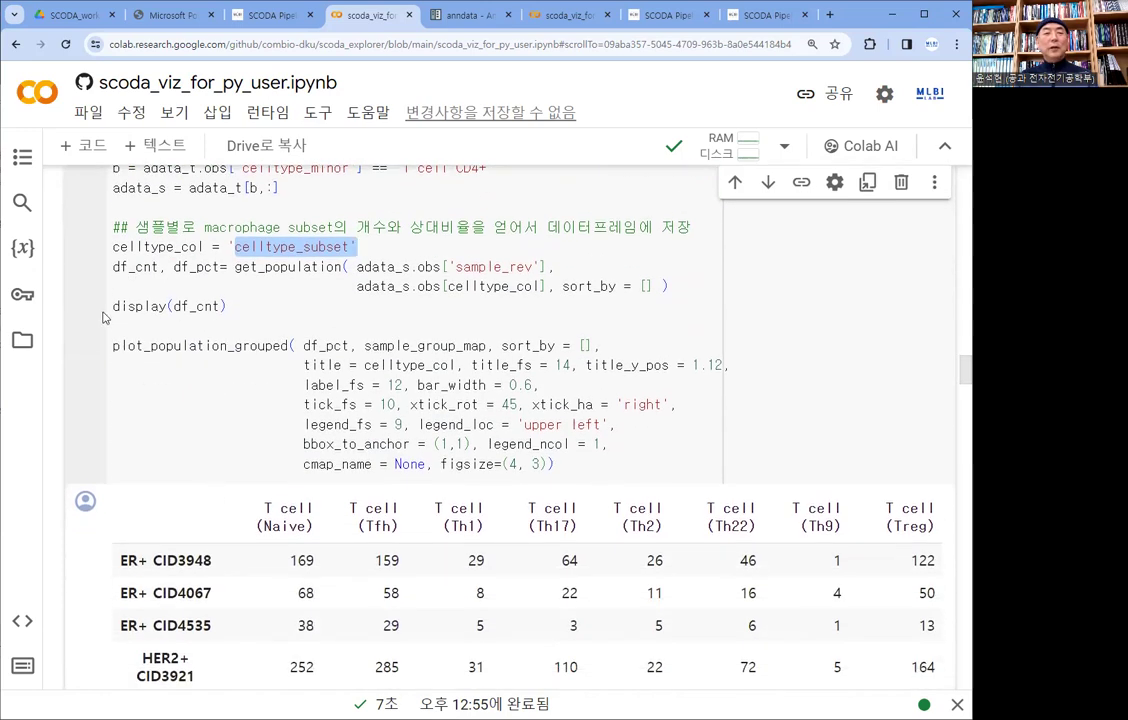
scroll(184, 326, "up", 2)
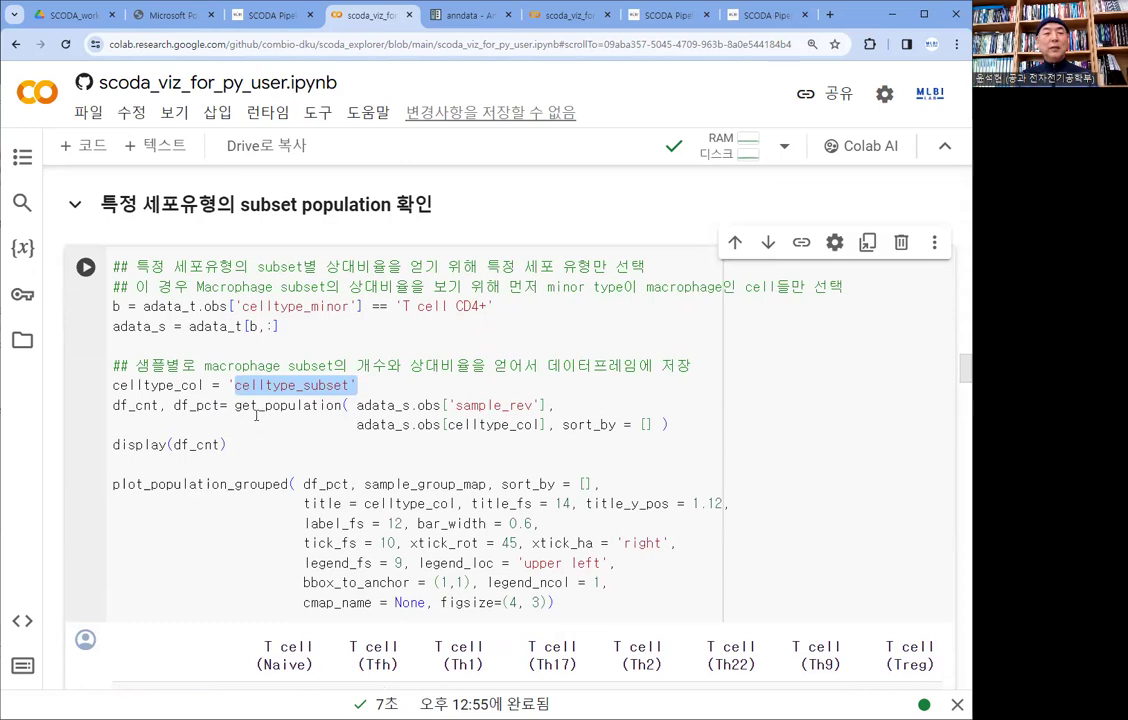
left_click(276, 405)
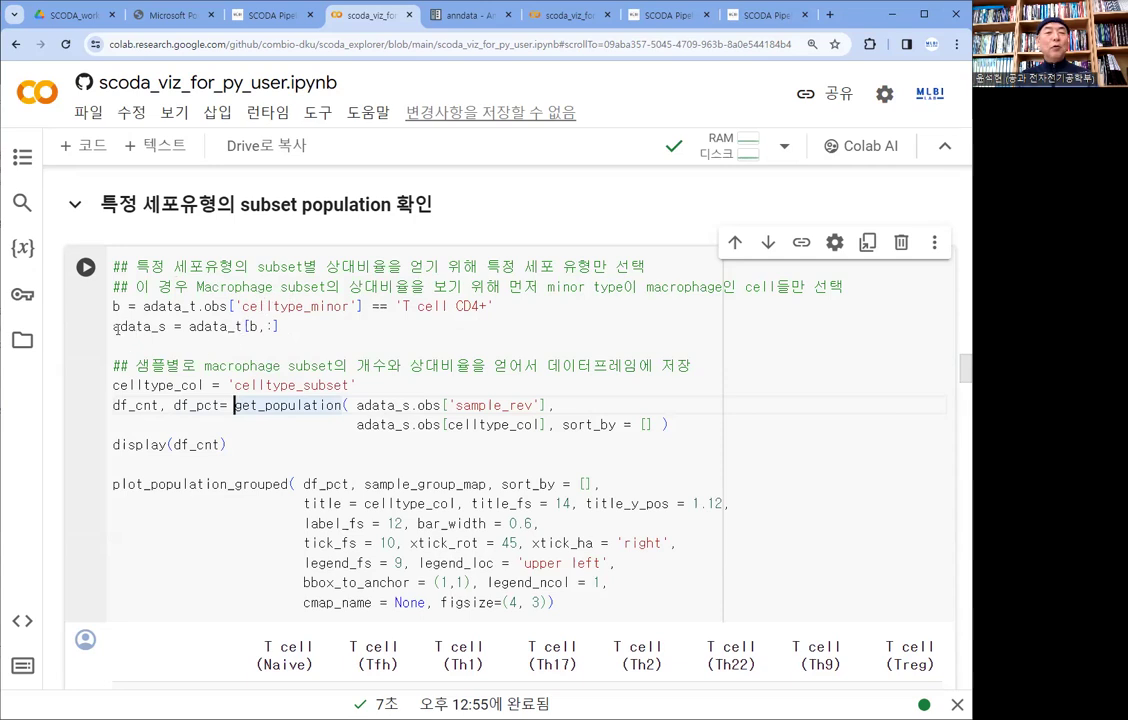
left_click_drag(166, 326, 112, 330)
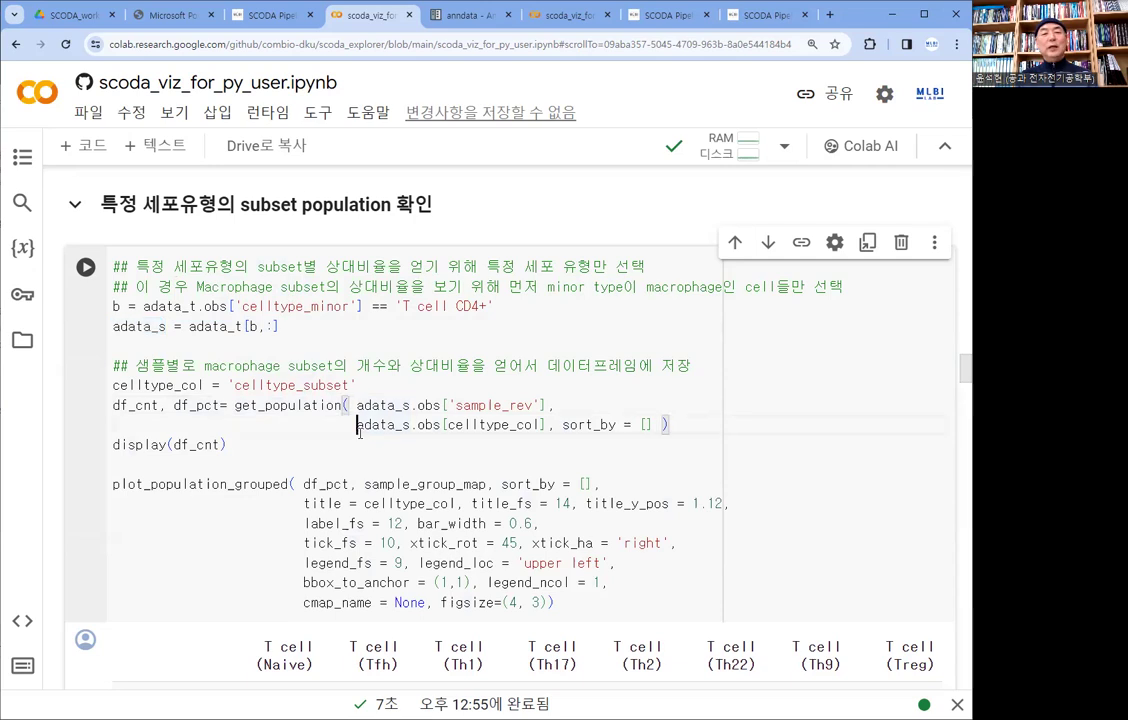
Step: Run the subset population cell to produce the per-sample CD4+ T cell subset count table and grouped bar plot
key("ctrl+Return")
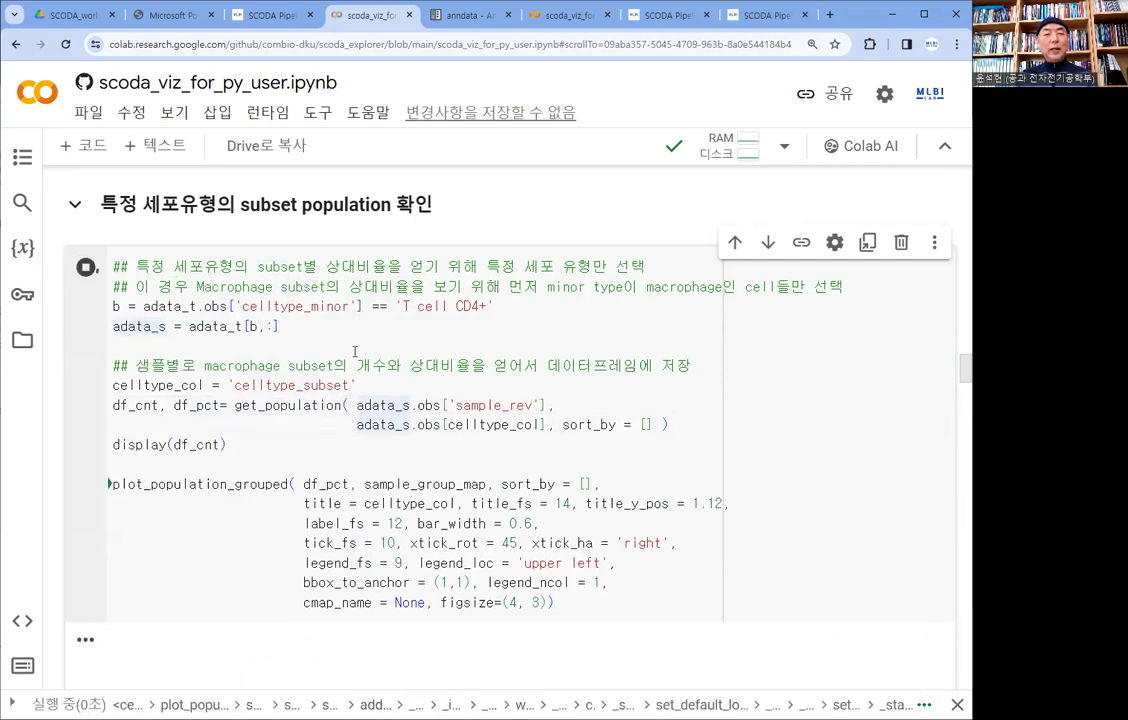
scroll(355, 355, "down", 3)
scroll(355, 353, "down", 1)
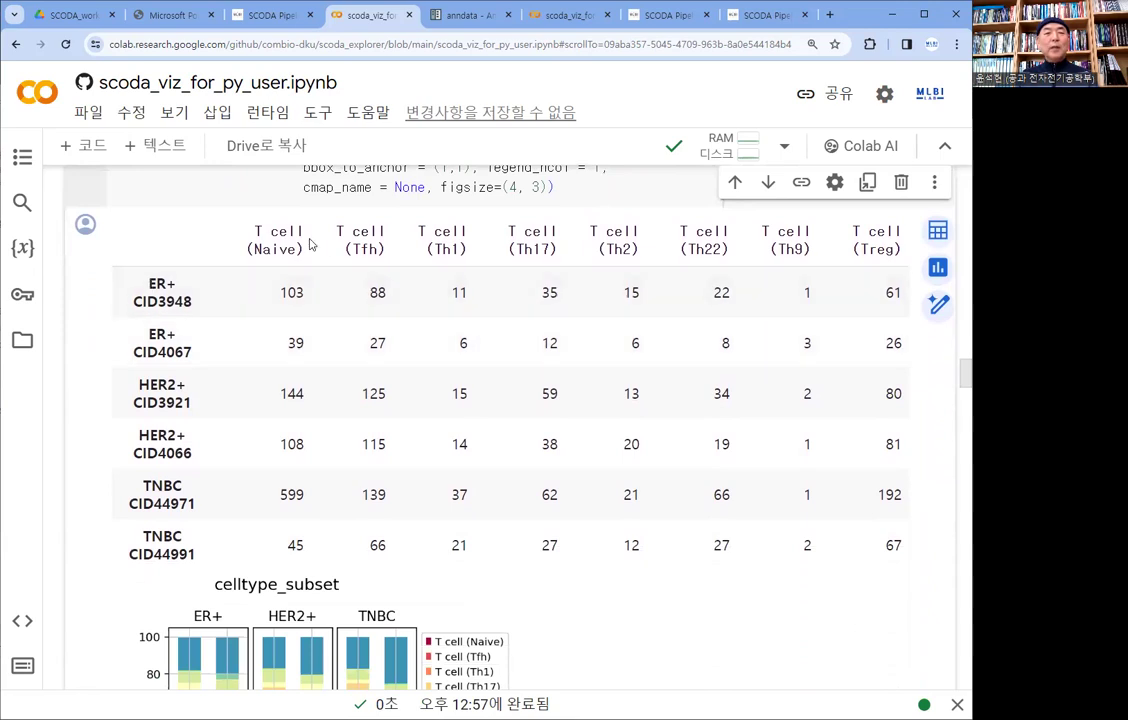
Step: Relate the 'T cell CD4+' filter to the output, examining the per-sample subset counts from Naive to Treg and the celltype_subset plot
scroll(300, 260, "up", 3)
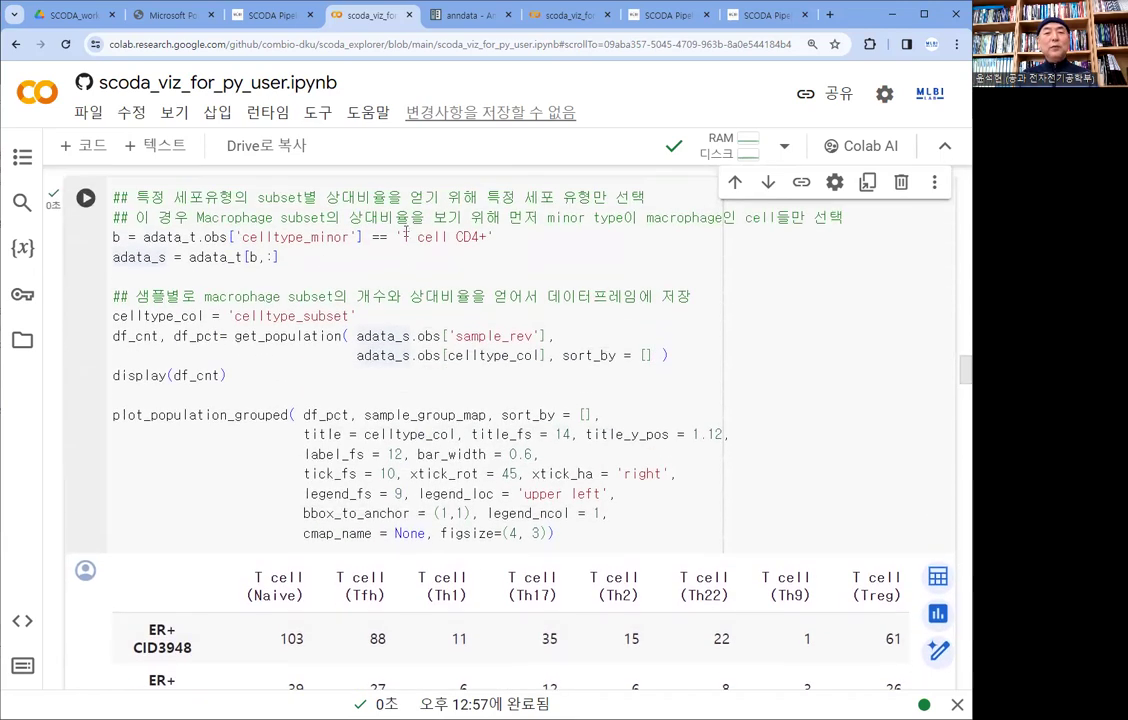
left_click_drag(395, 237, 503, 241)
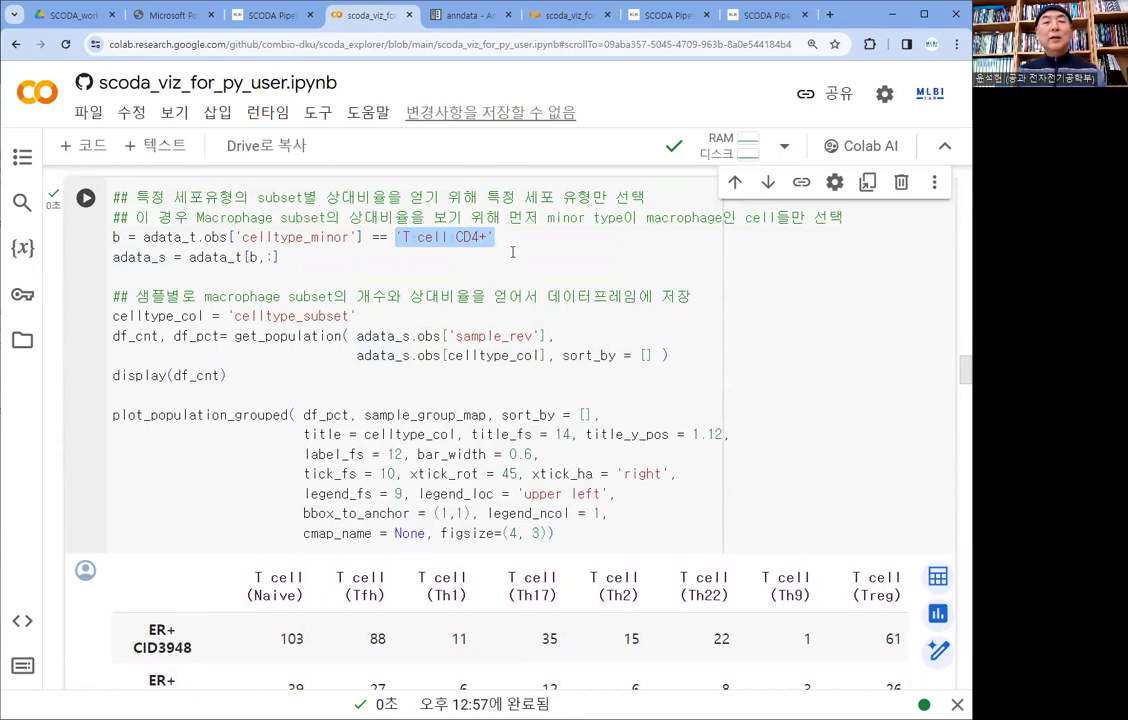
scroll(505, 262, "down", 1)
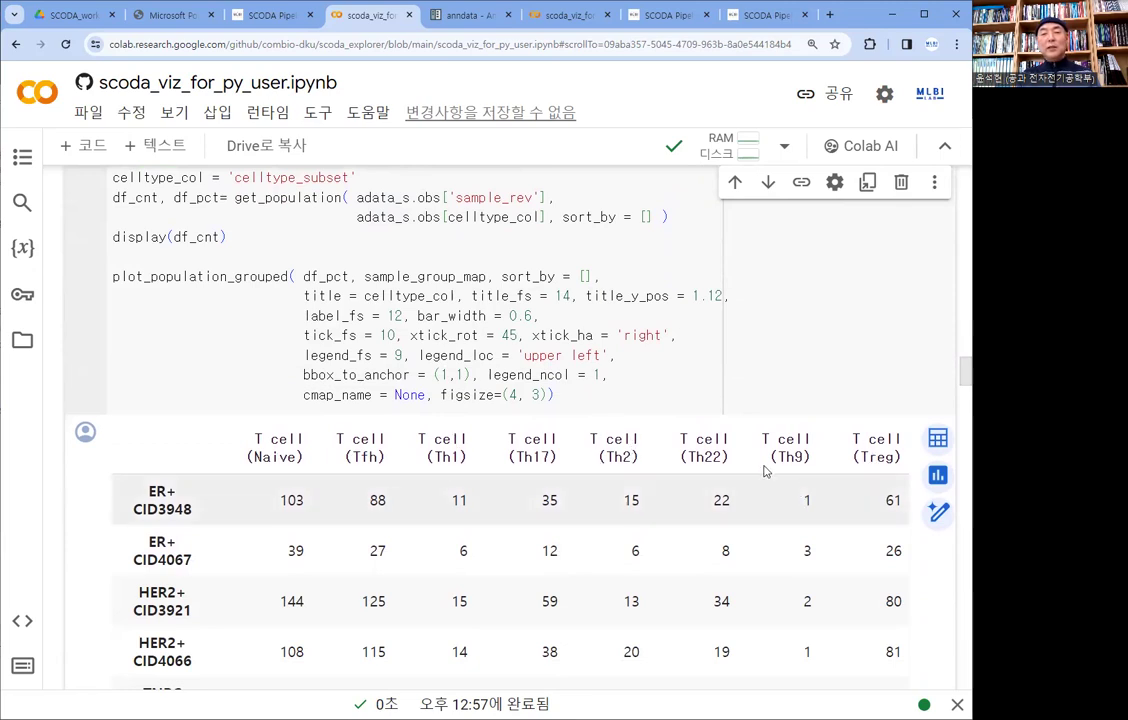
scroll(745, 468, "down", 2)
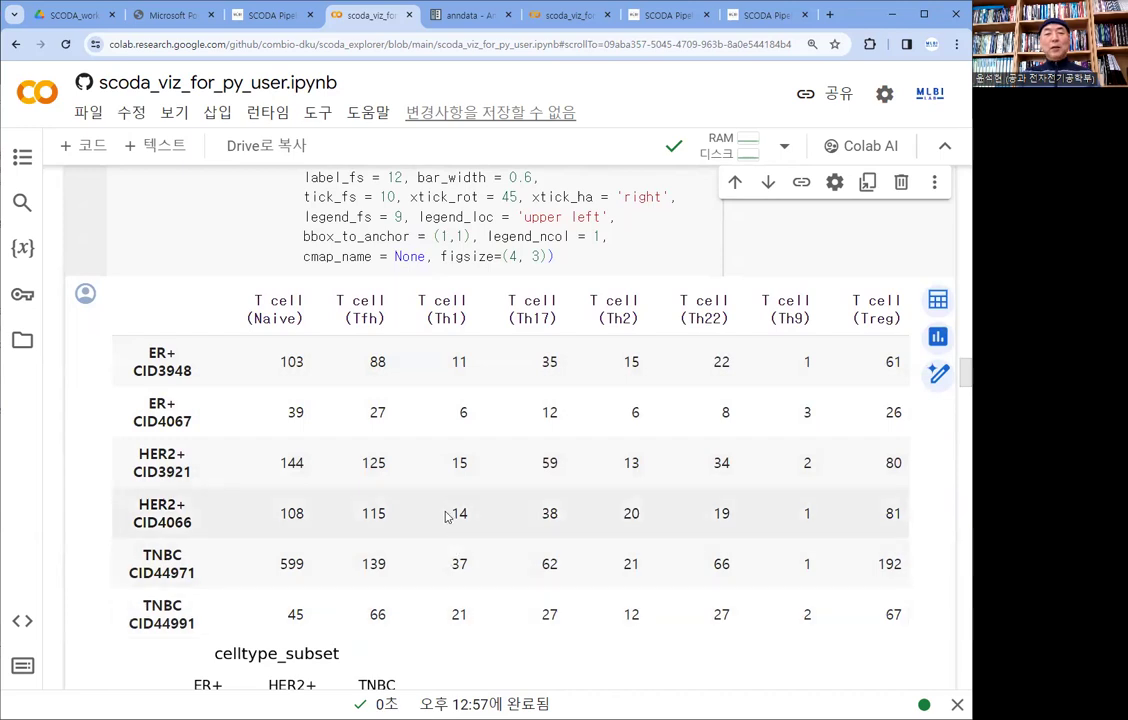
scroll(445, 514, "down", 3)
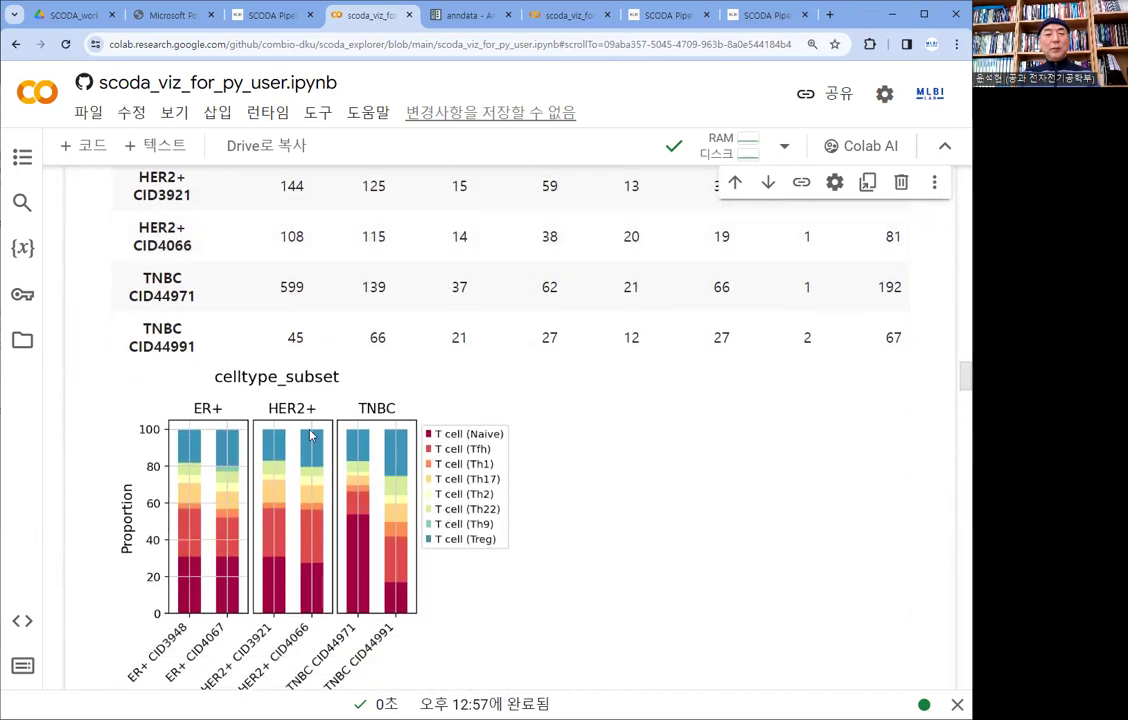
scroll(258, 432, "up", 4)
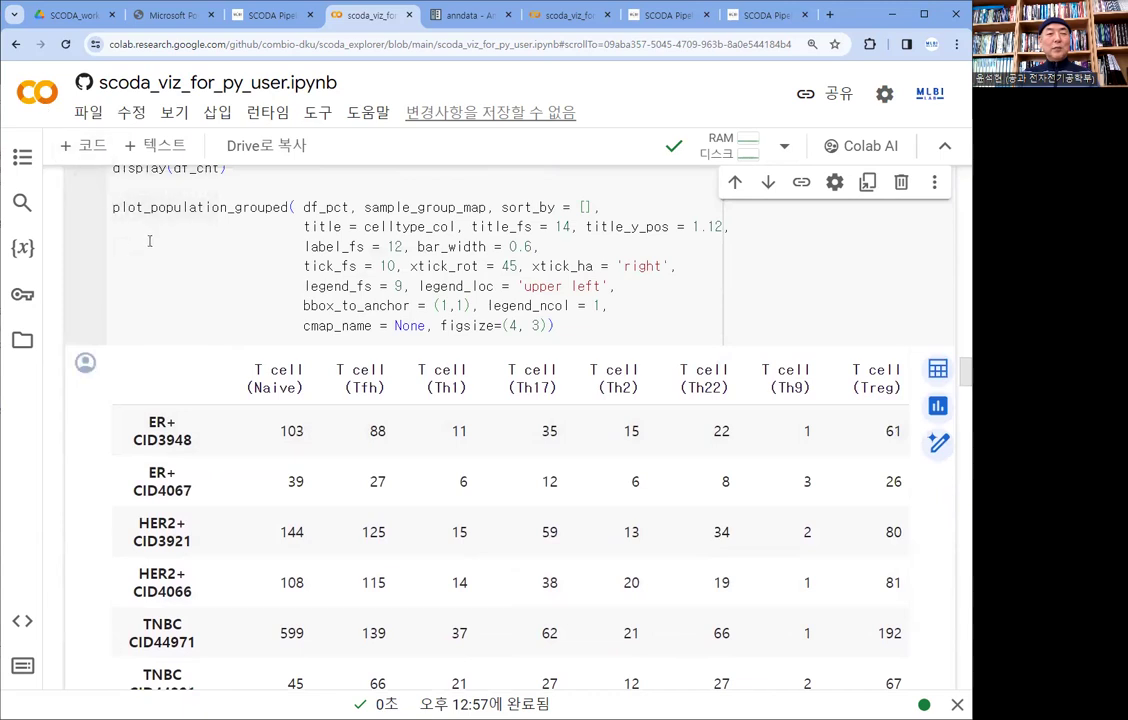
Step: Rerun the subset population cell and inspect its celltype_subset proportion bars grouped by ER+, HER2+ and TNBC
scroll(316, 317, "up", 2)
key("ctrl+Return")
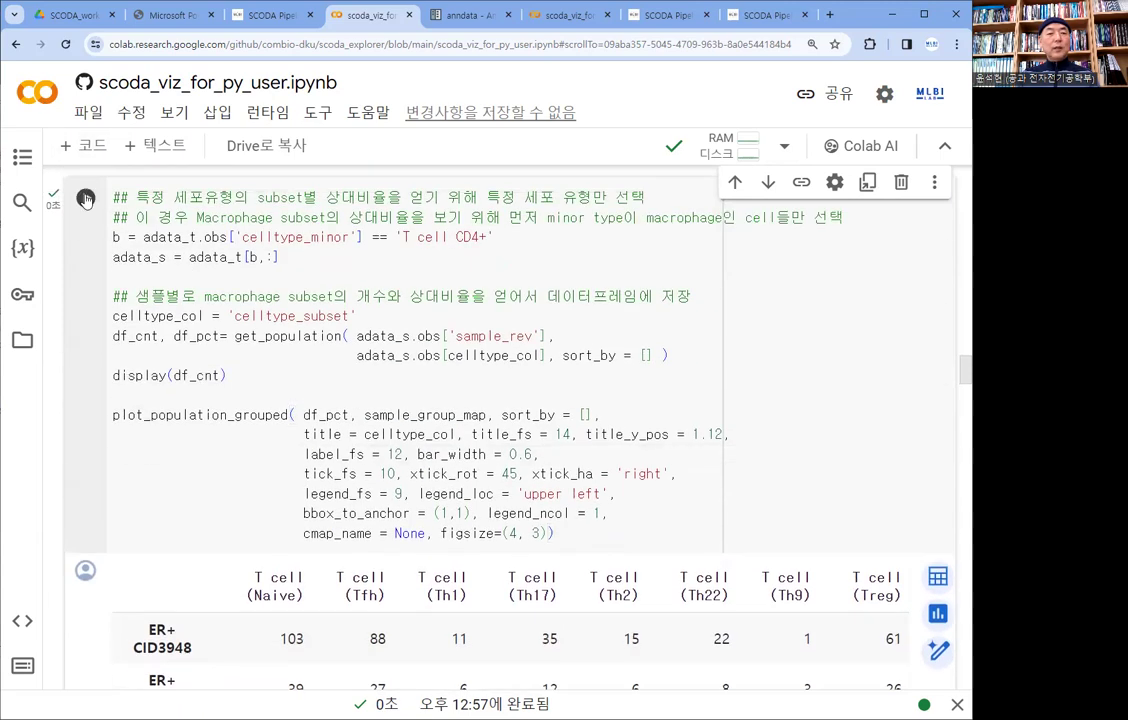
scroll(399, 368, "down", 8)
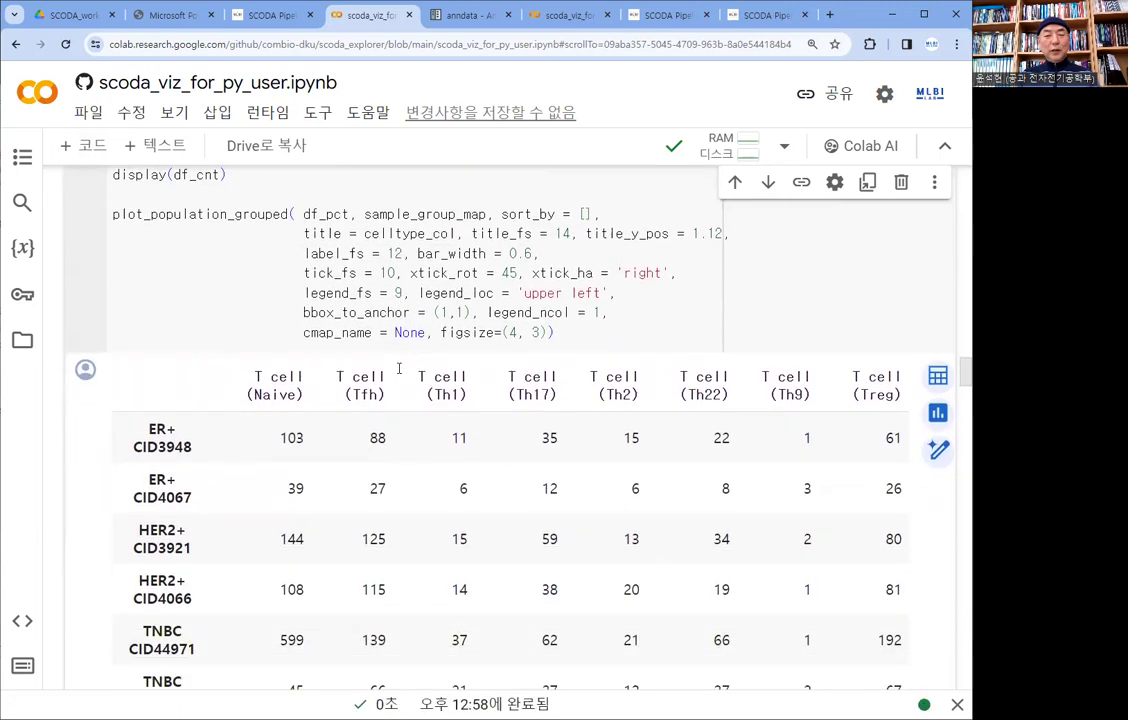
scroll(399, 368, "down", 3)
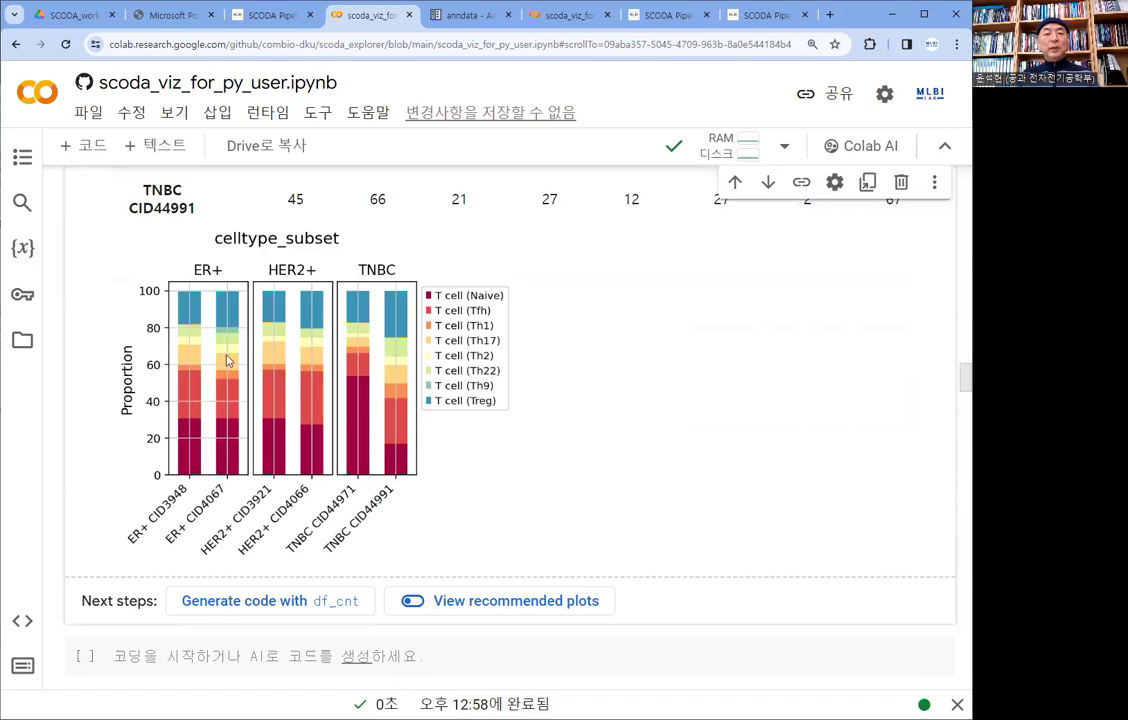
scroll(330, 370, "down", 3)
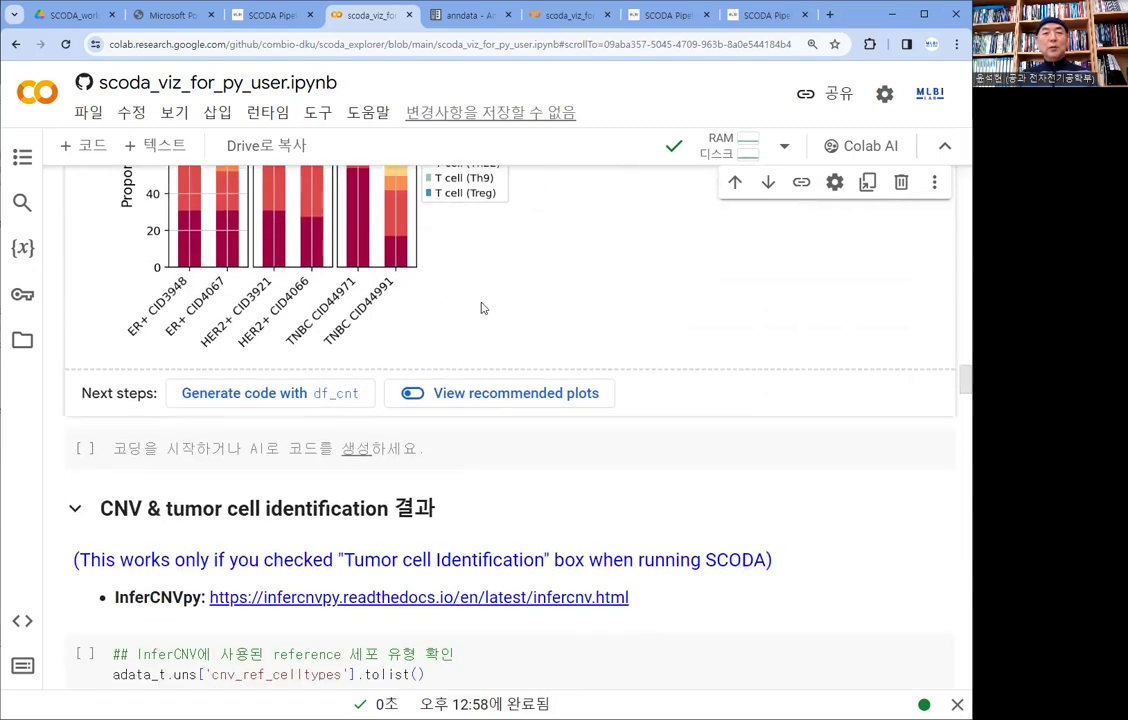
scroll(484, 310, "up", 3)
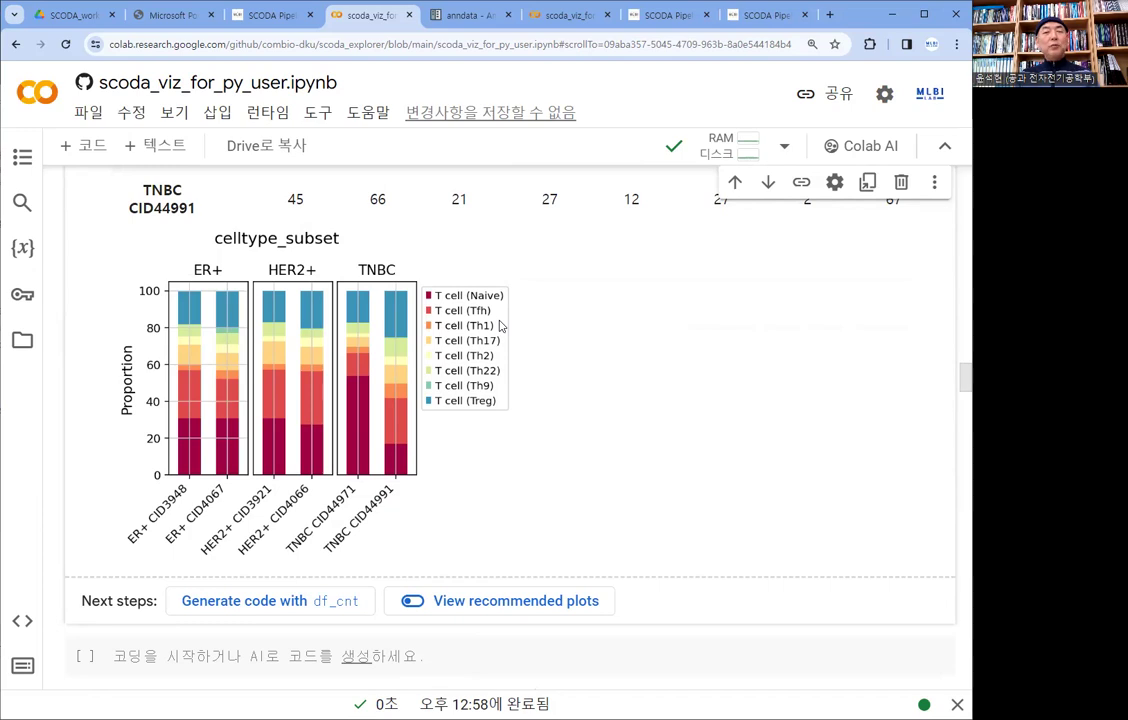
Step: Look back through the earlier population cells, reviewing the group difference test, grouped bar plot code, and celltype_major percentage table and chart
scroll(500, 325, "up", 10)
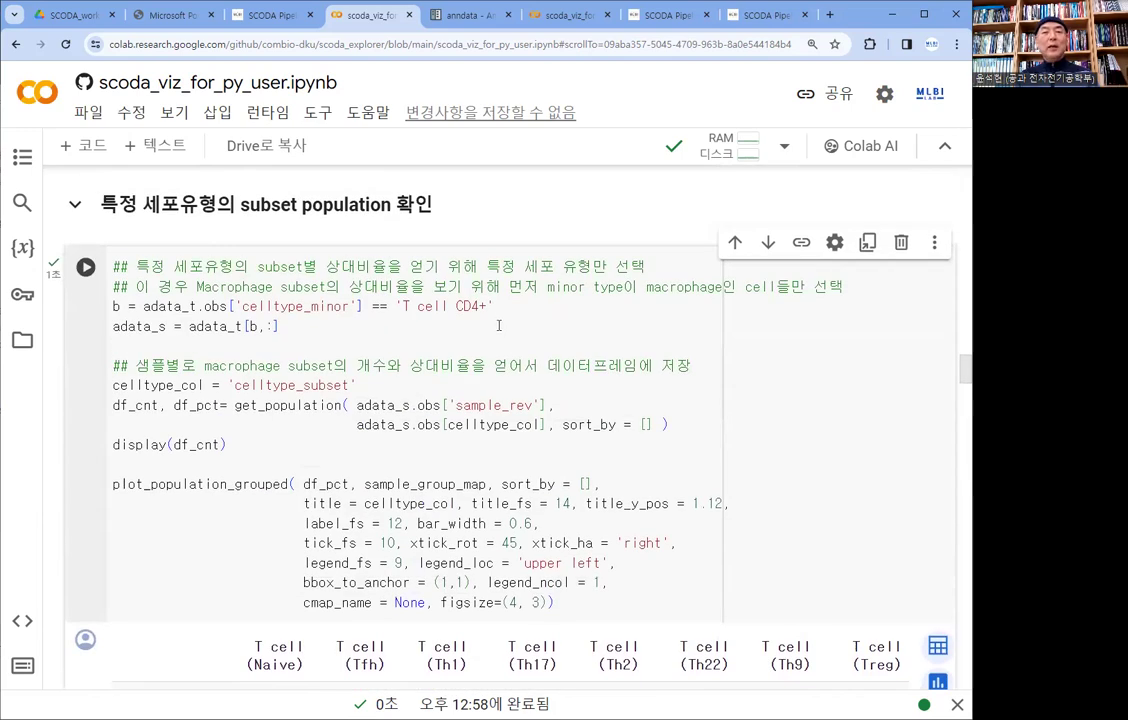
scroll(491, 326, "down", 4)
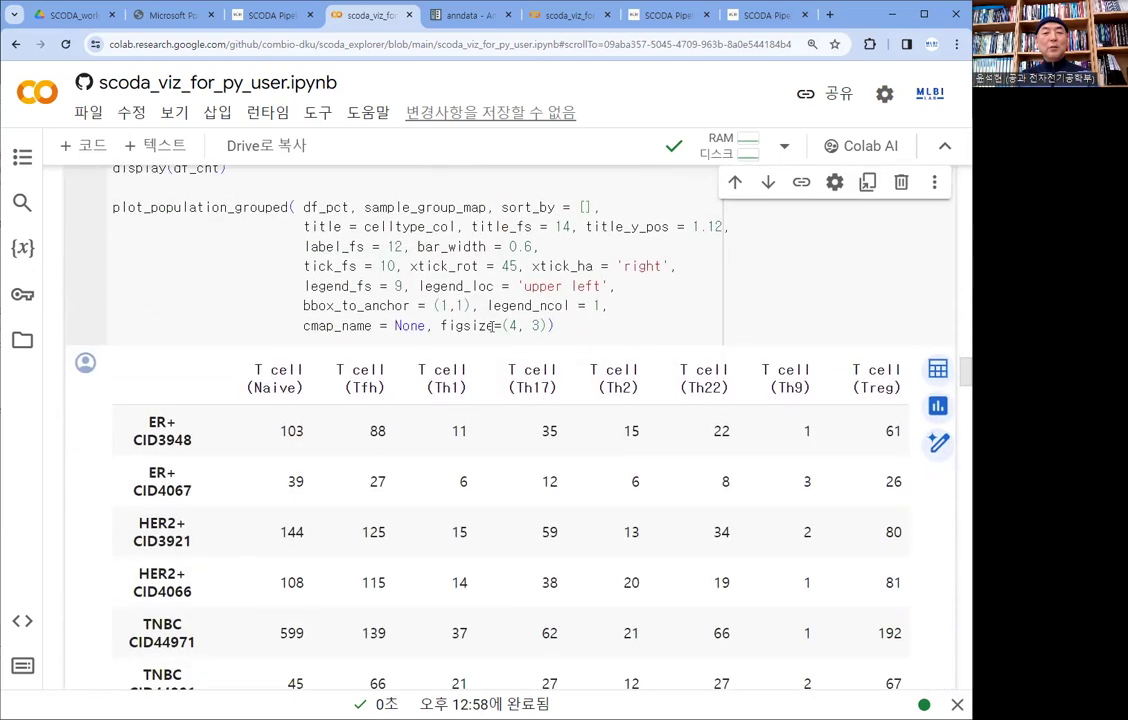
scroll(489, 327, "up", 10)
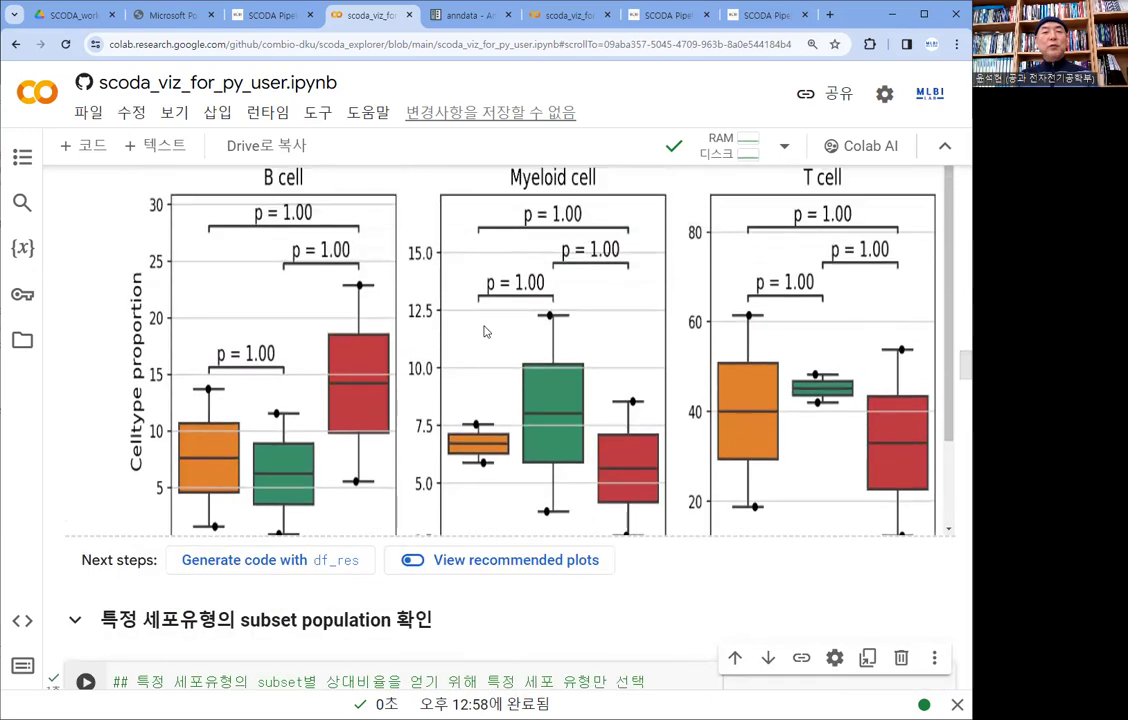
scroll(130, 330, "up", 13)
scroll(130, 333, "up", 5)
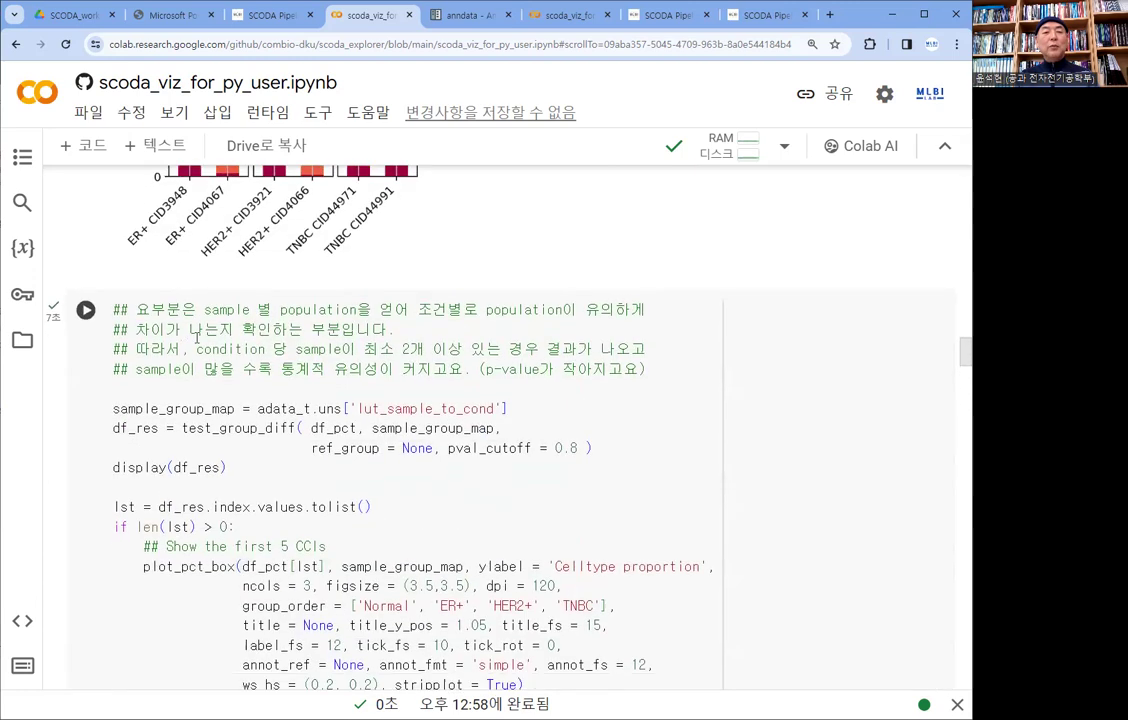
scroll(324, 357, "up", 15)
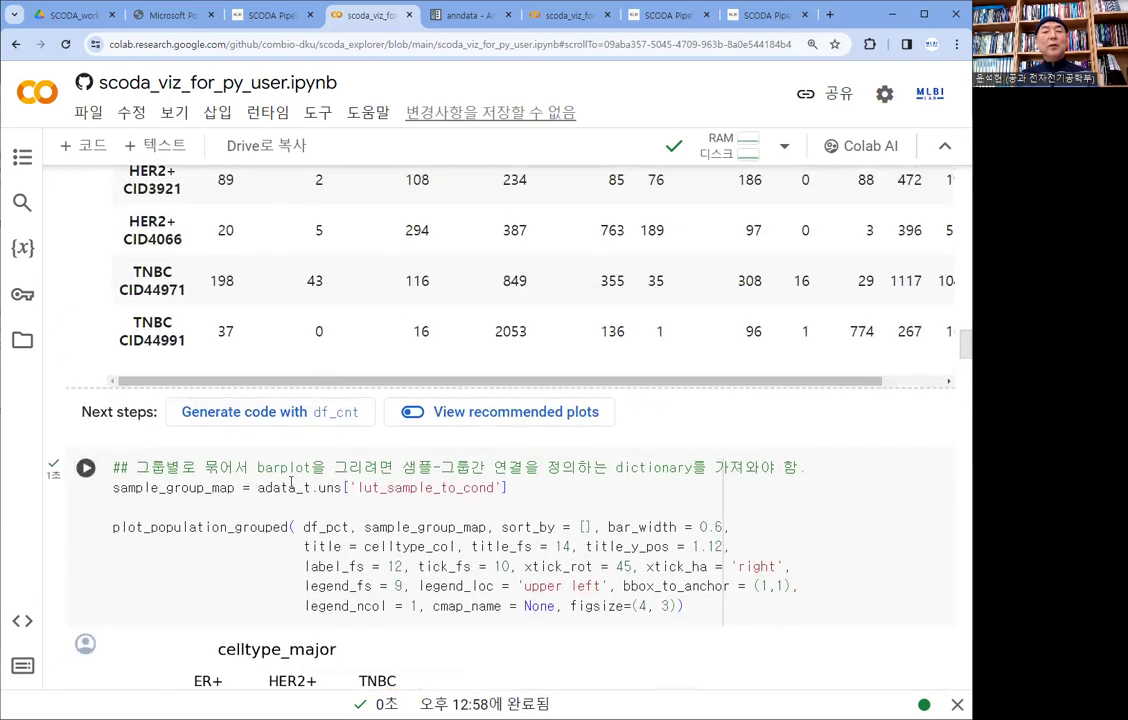
scroll(288, 486, "up", 10)
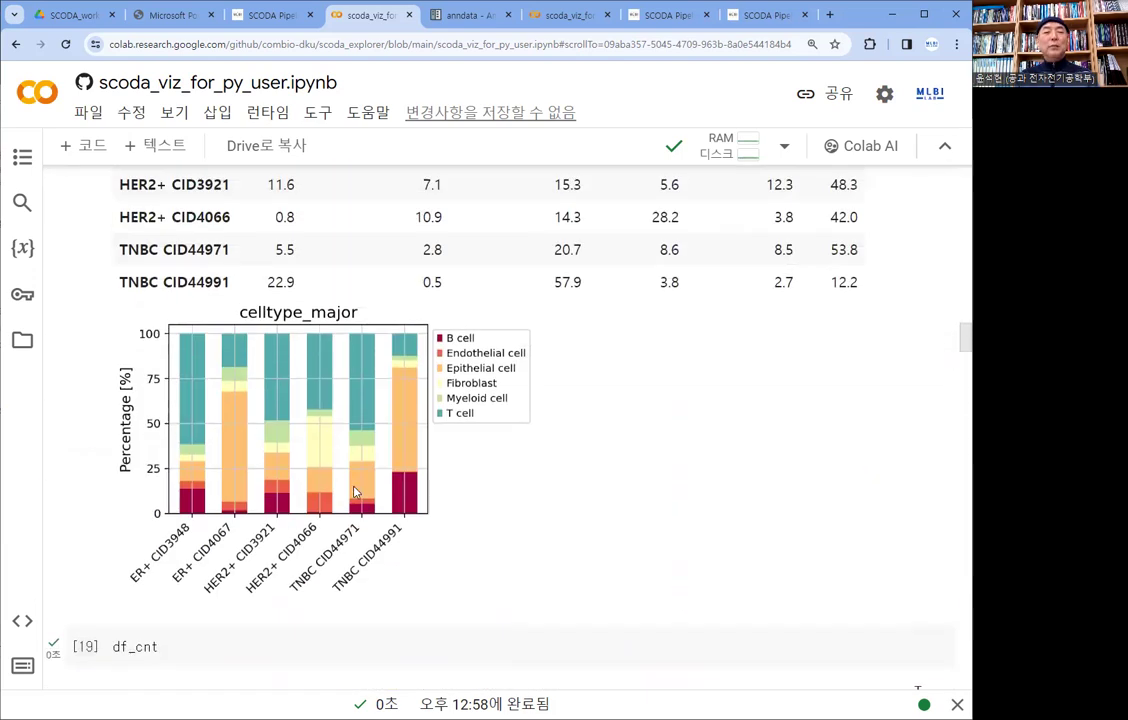
scroll(342, 383, "up", 4)
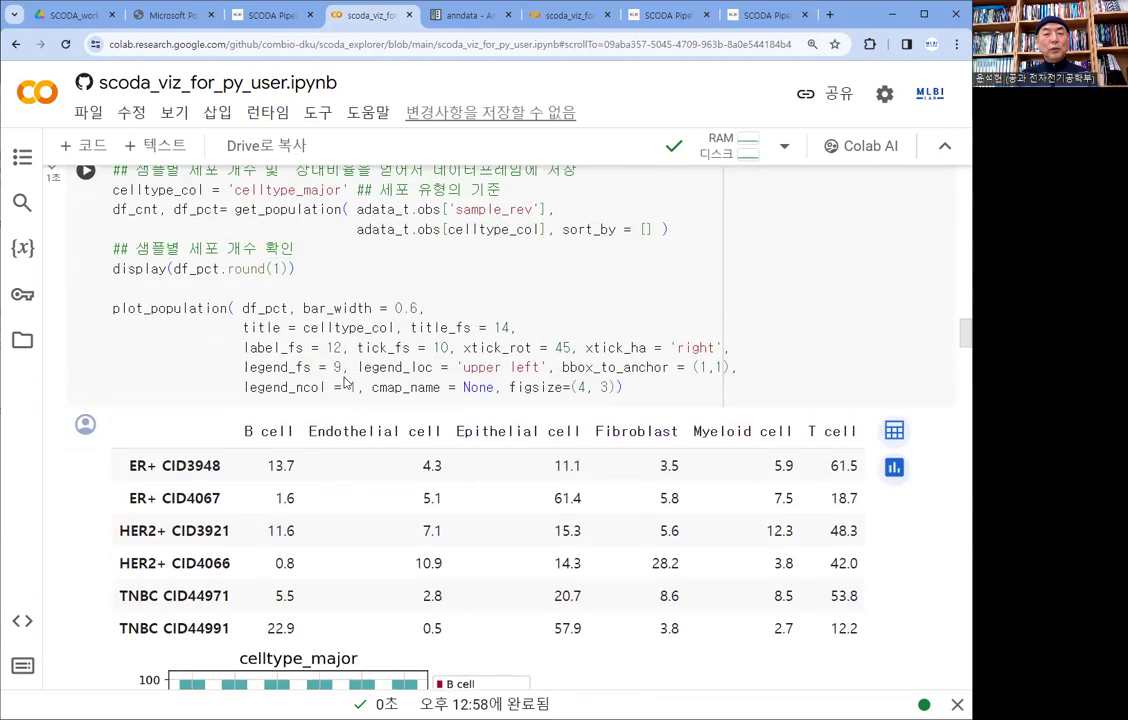
scroll(343, 383, "down", 2)
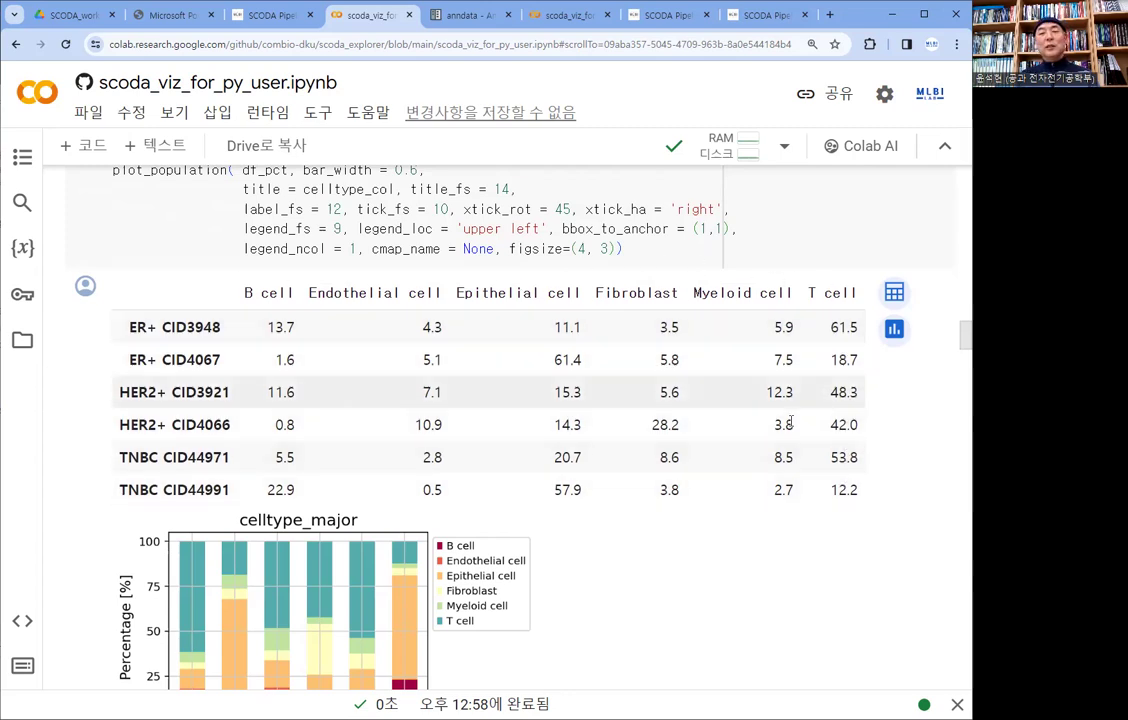
scroll(320, 300, "down", 10)
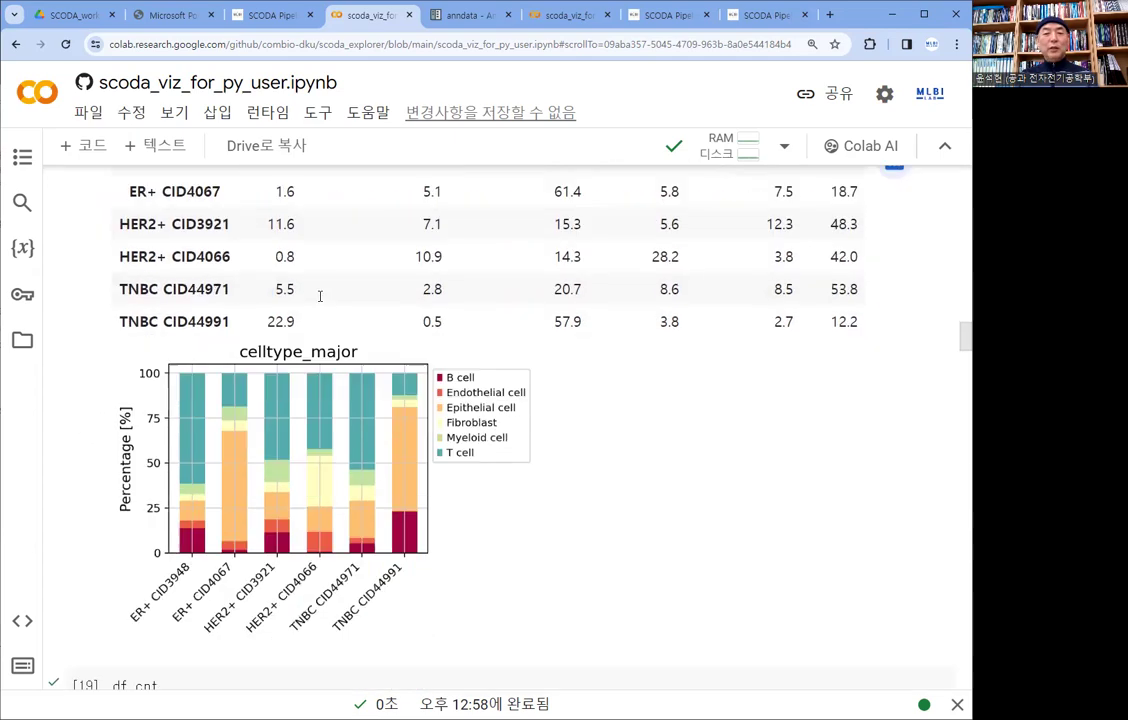